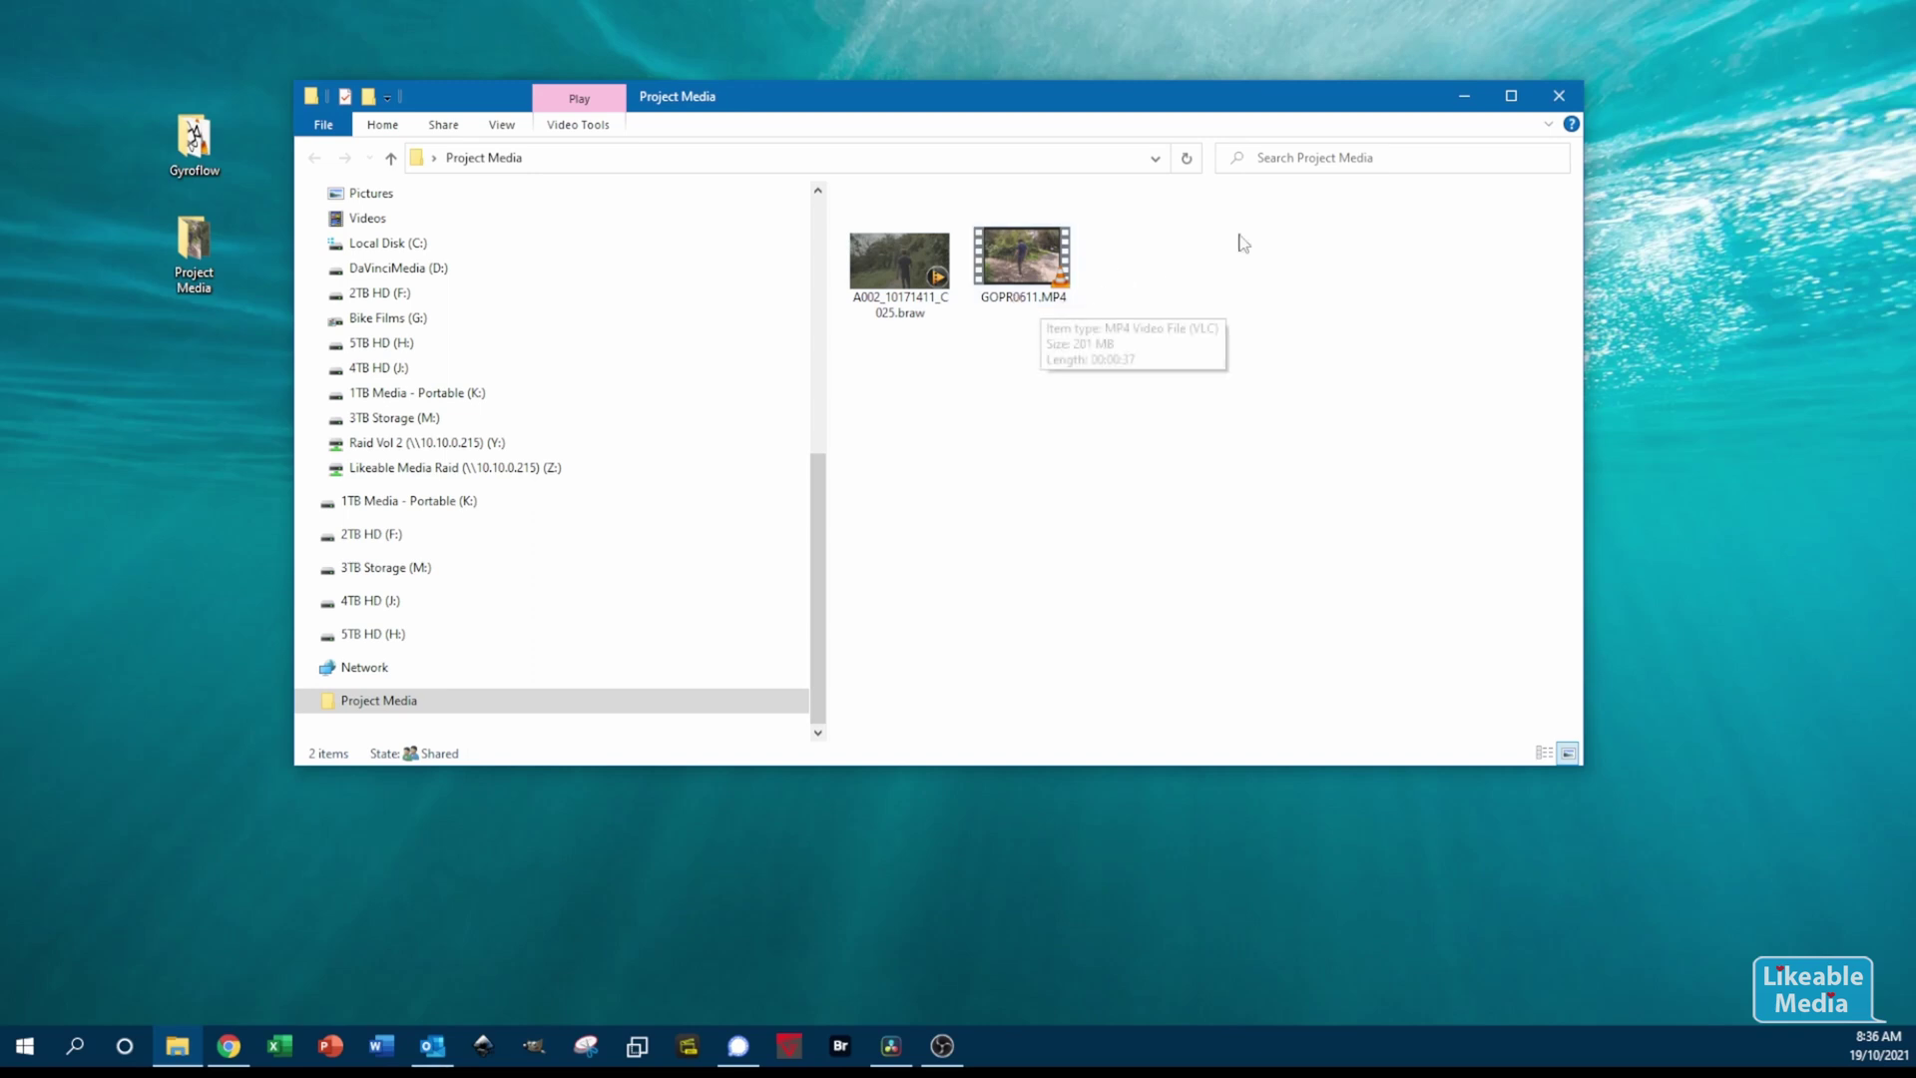
Close Project Media, inspect the A002 BRAW clip on Timeline 1, then minimise Resolve
left_click(1573, 96)
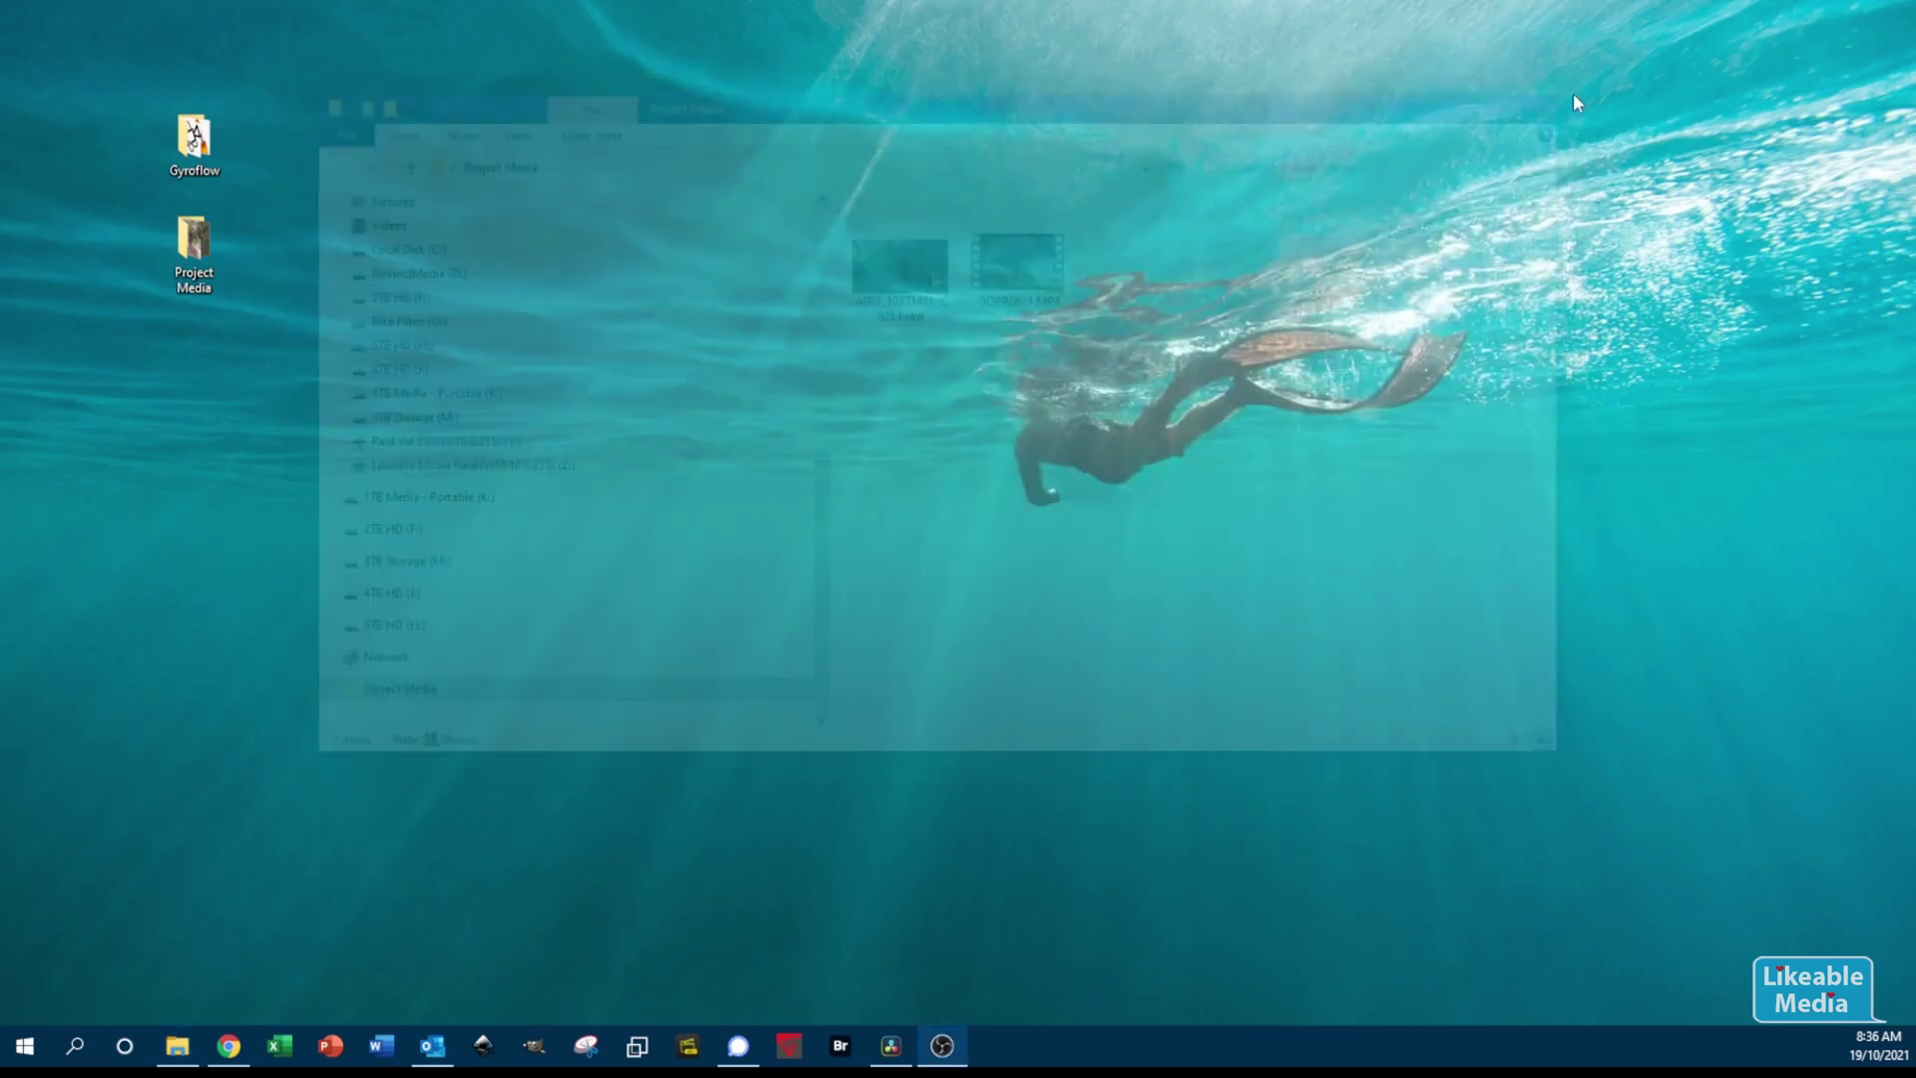
left_click(889, 1056)
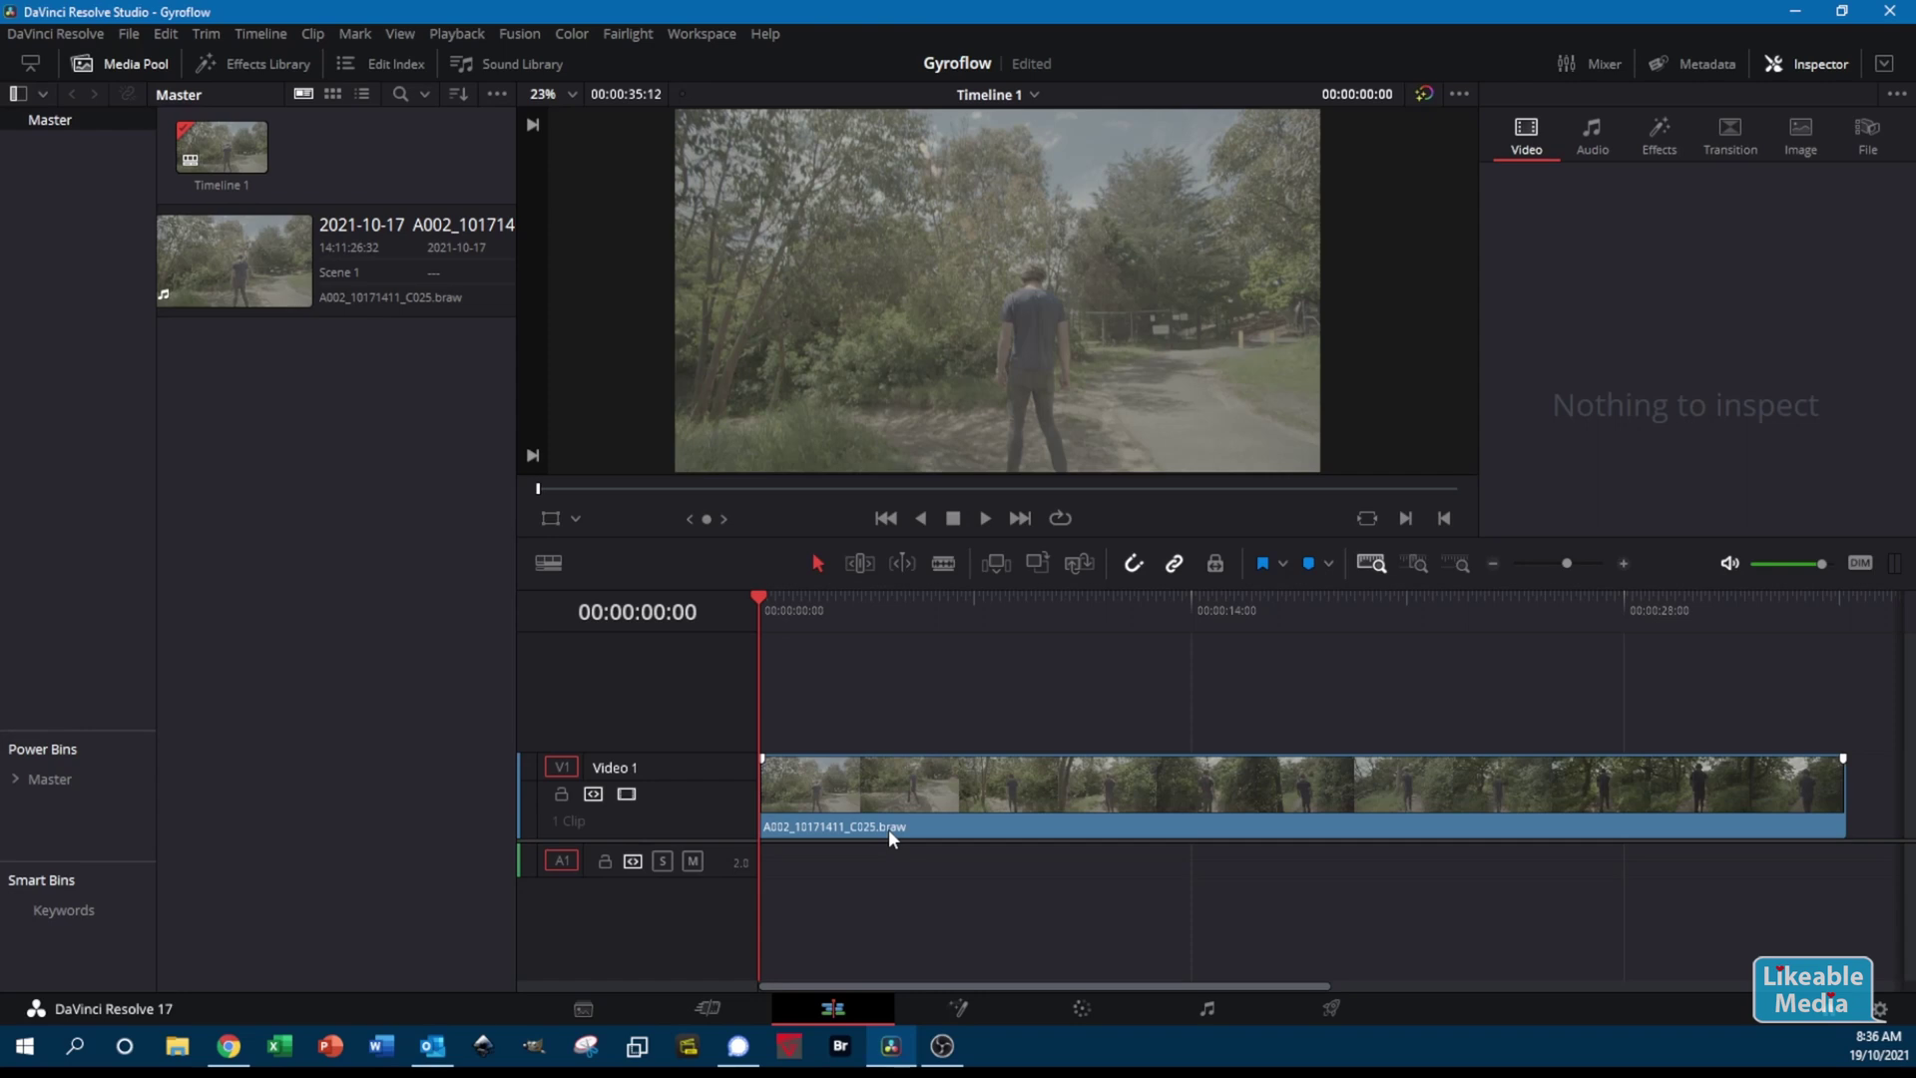
left_click(1083, 1010)
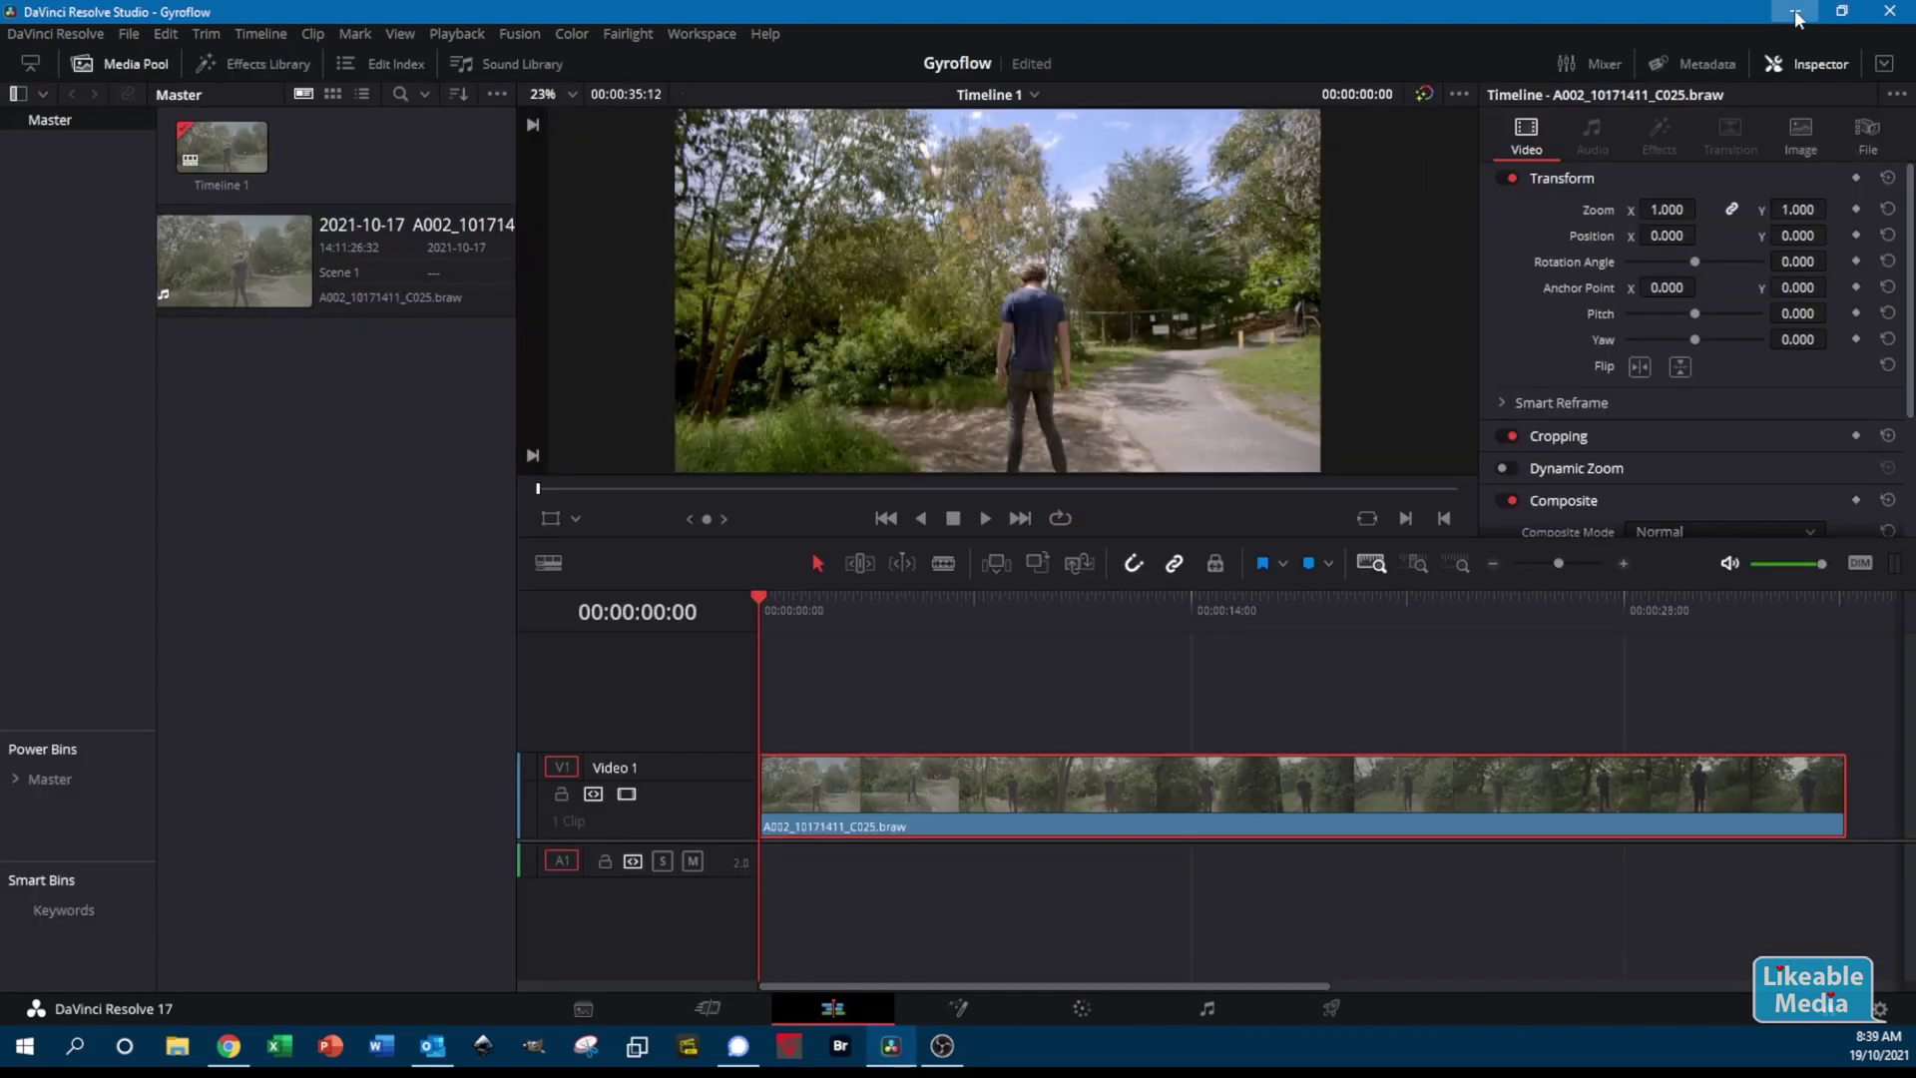
left_click(1796, 14)
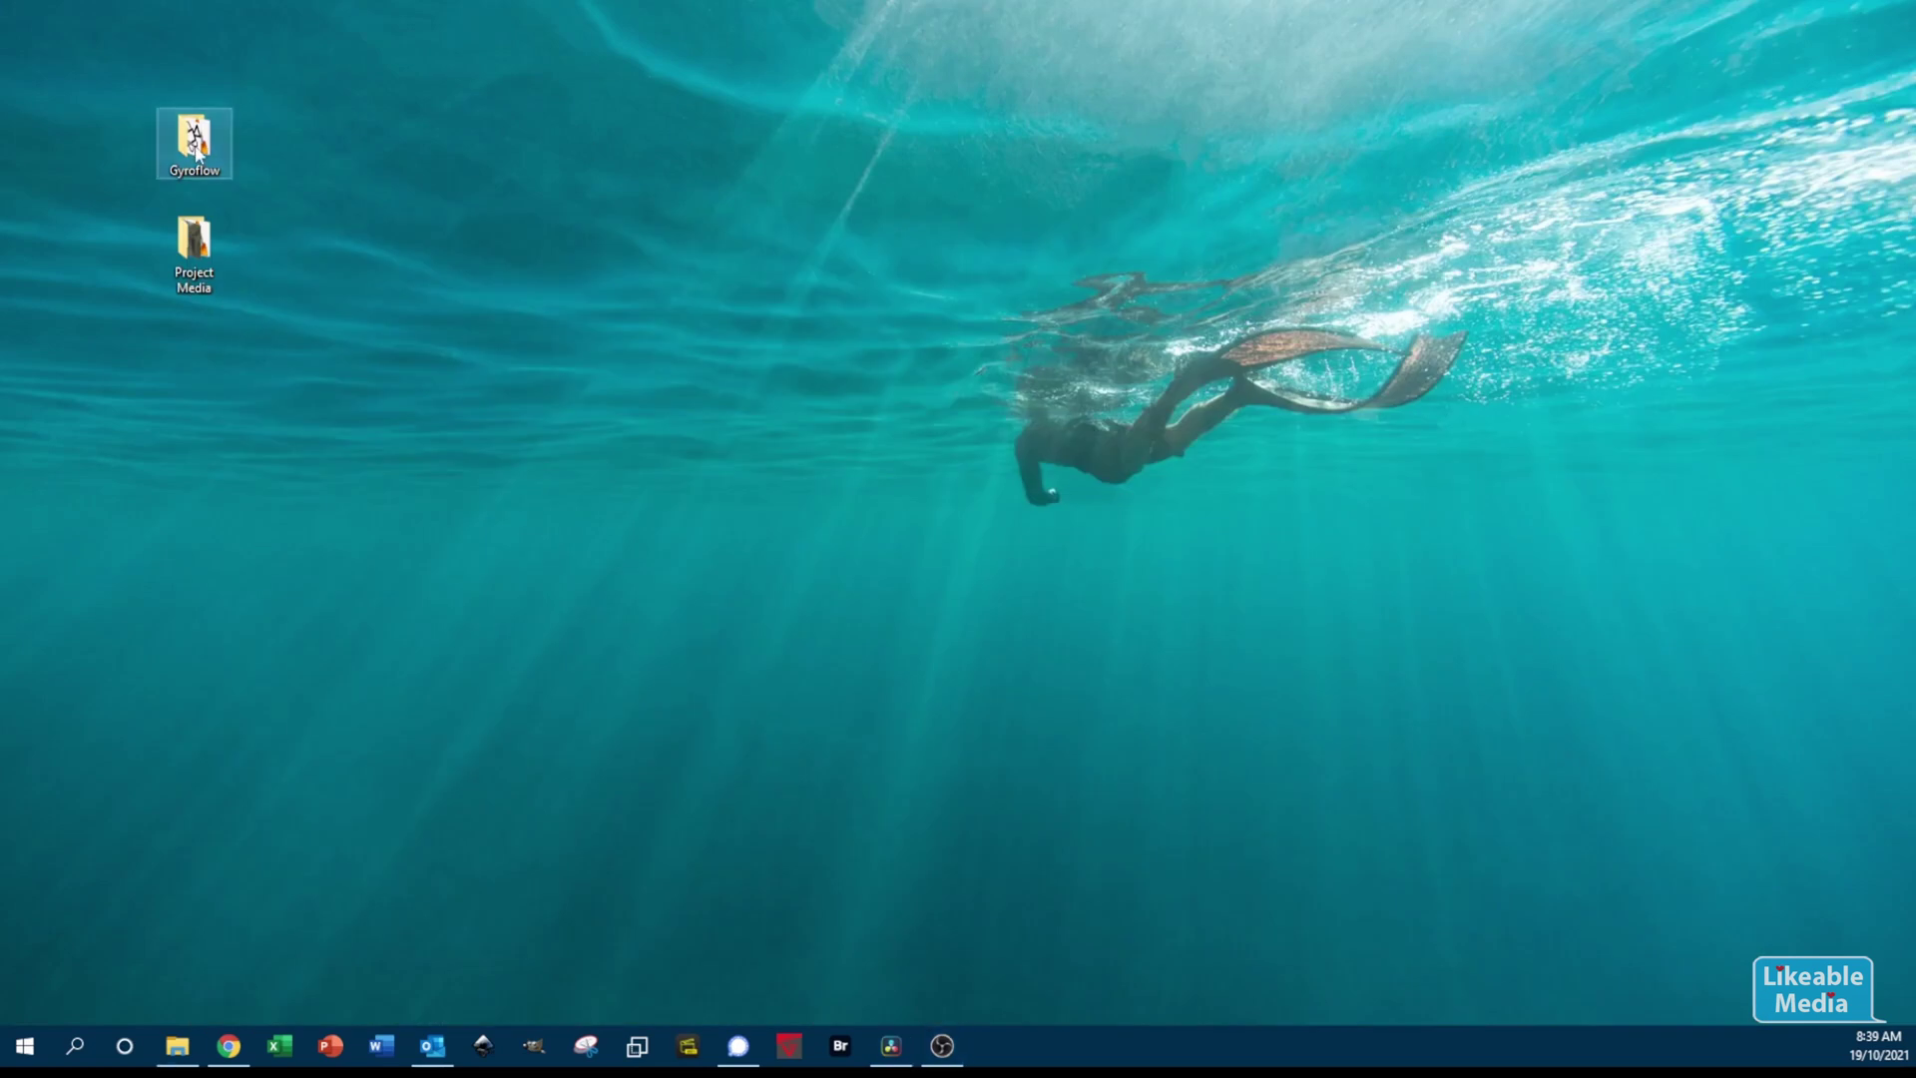
Launch Gyroflow 0.3.0 in the Fancy stabilizer and load the Blackmagic PCC4K Nantar 6mm lens preset
double_click(195, 145)
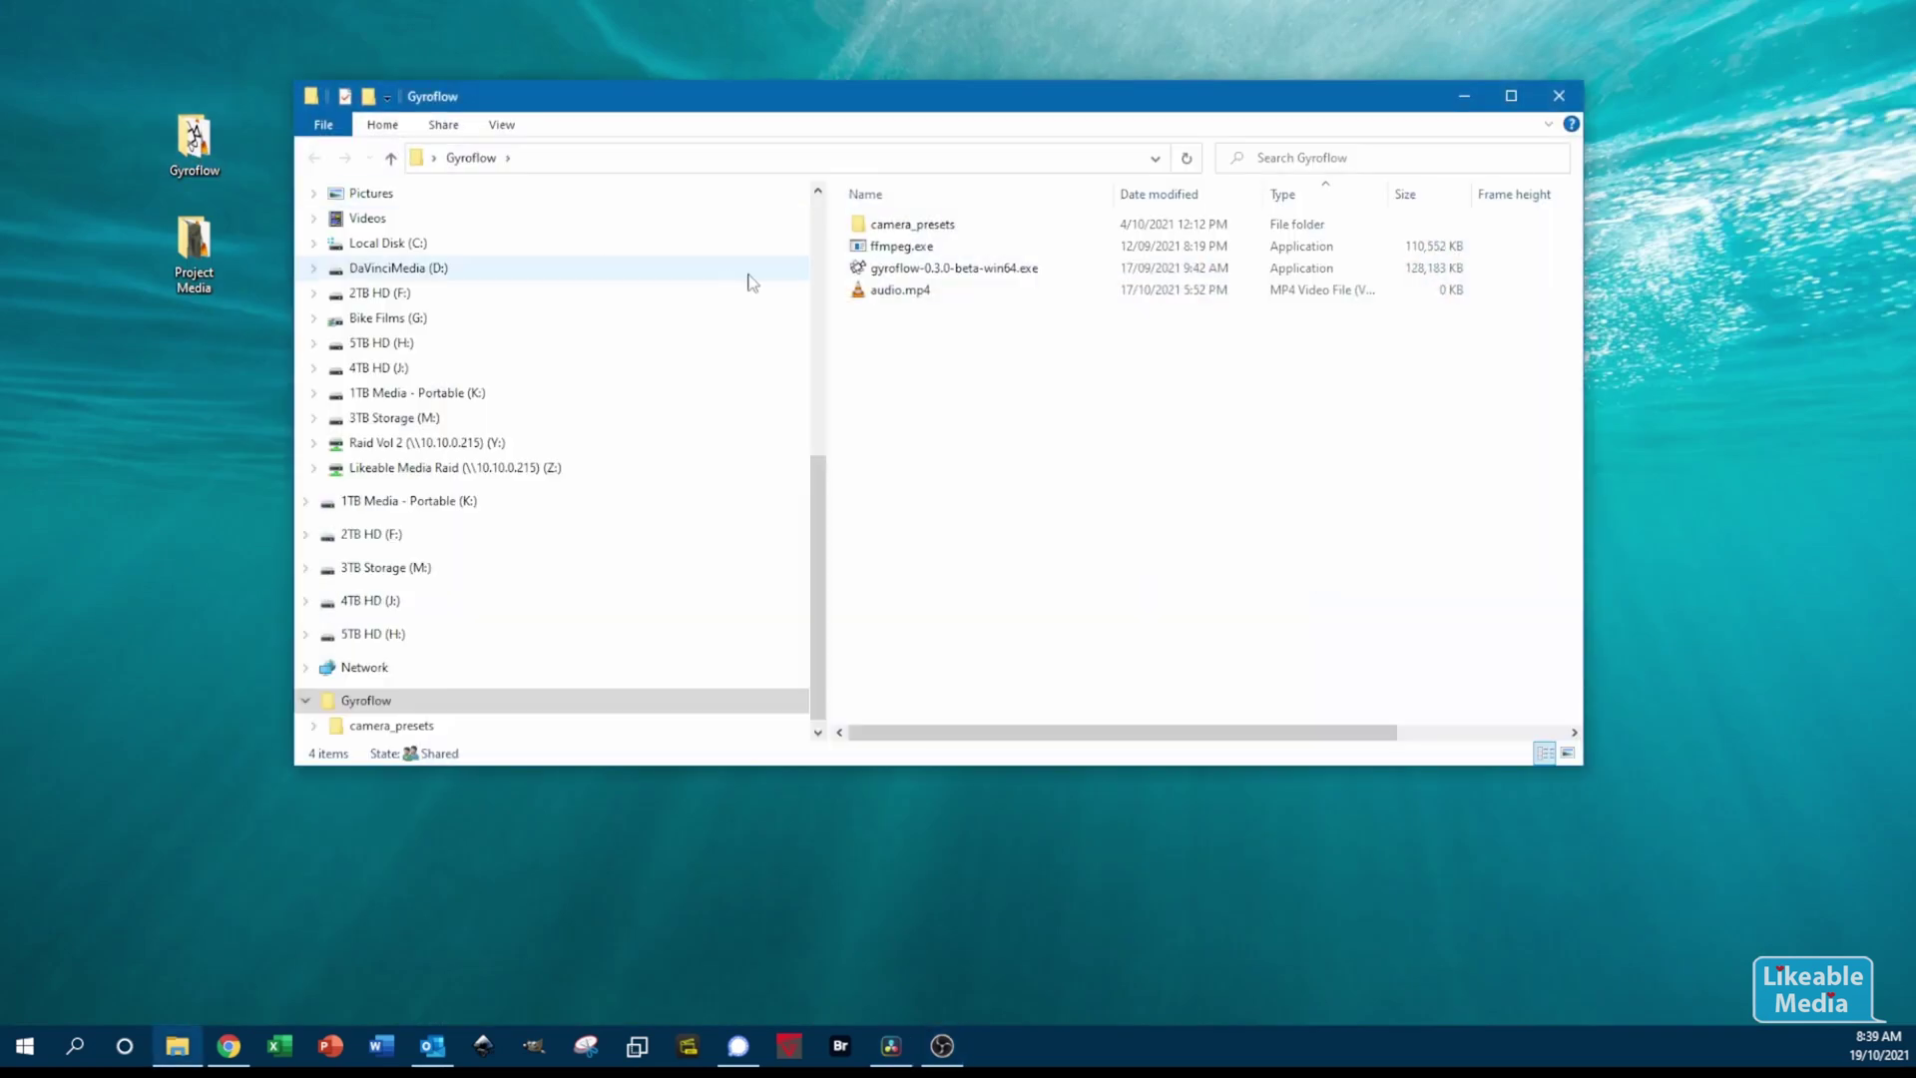
double_click(943, 270)
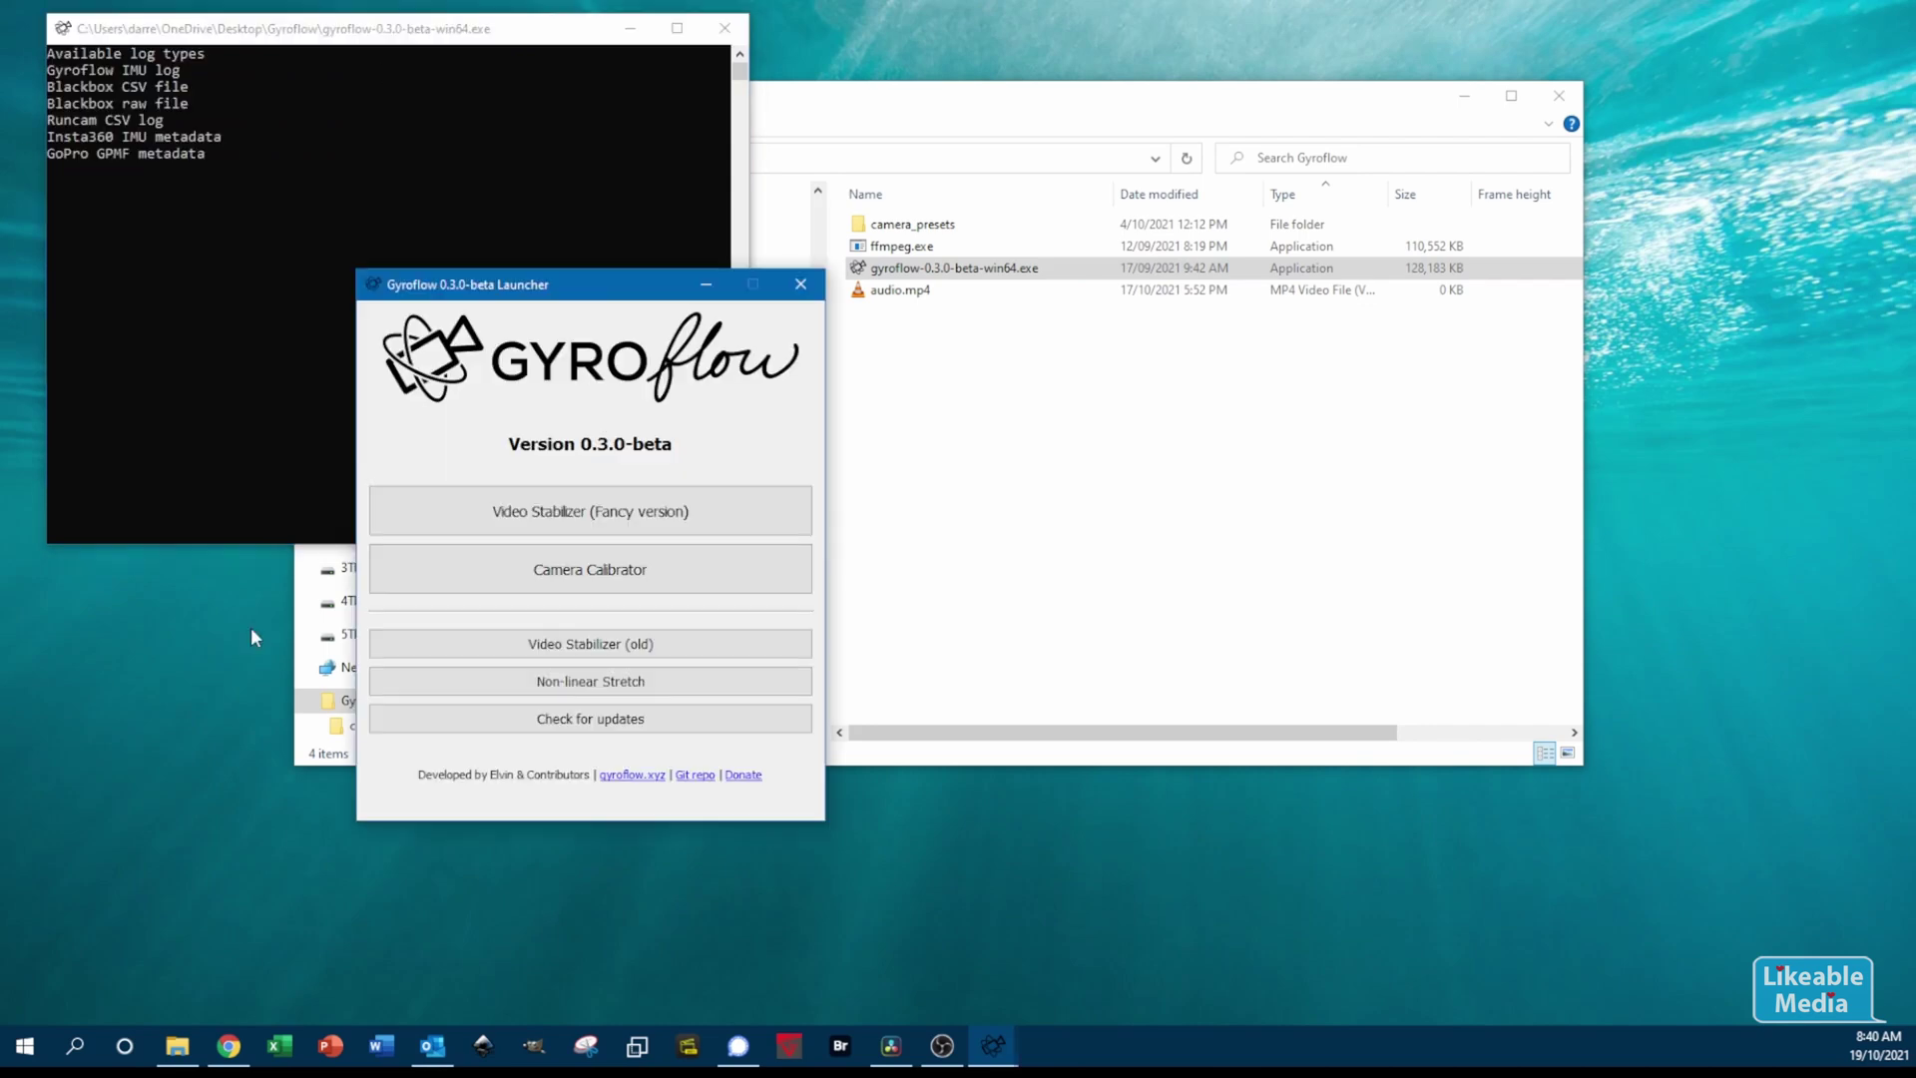
left_click(578, 517)
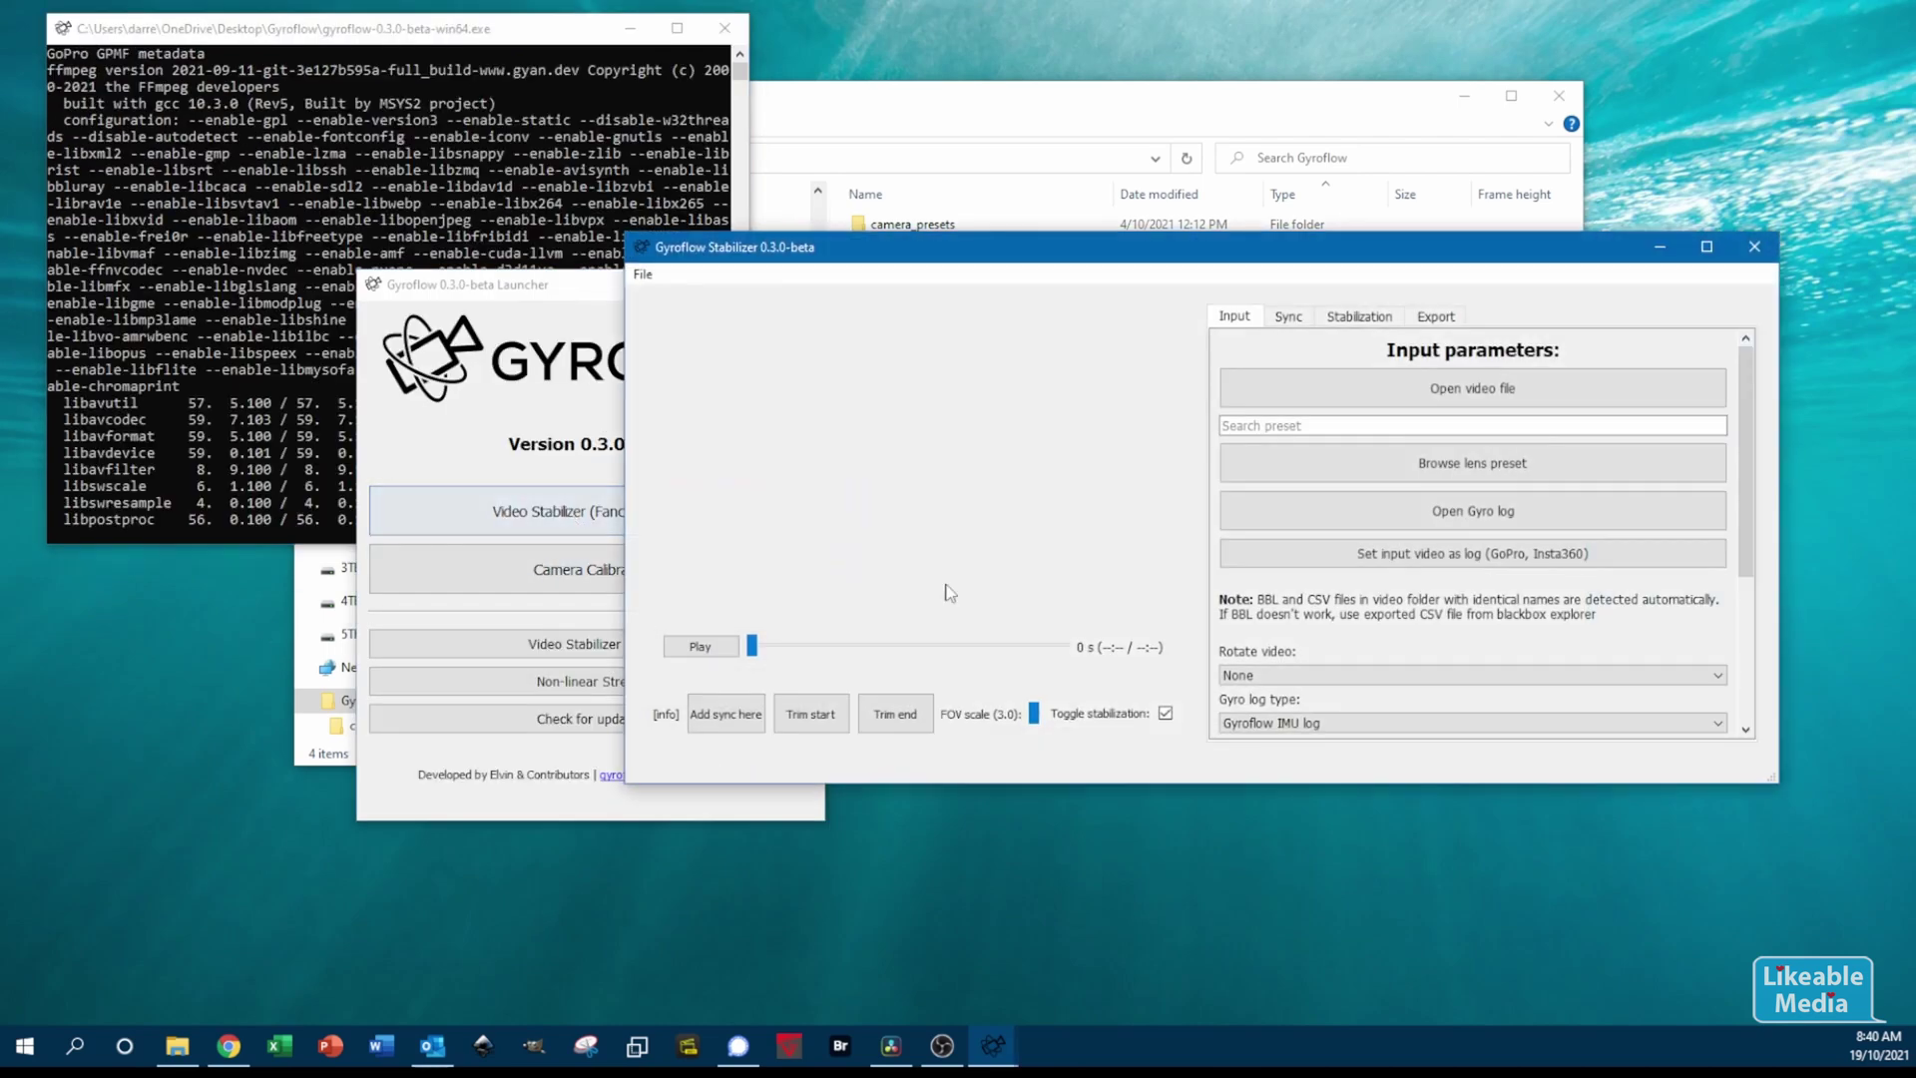
left_click(1436, 469)
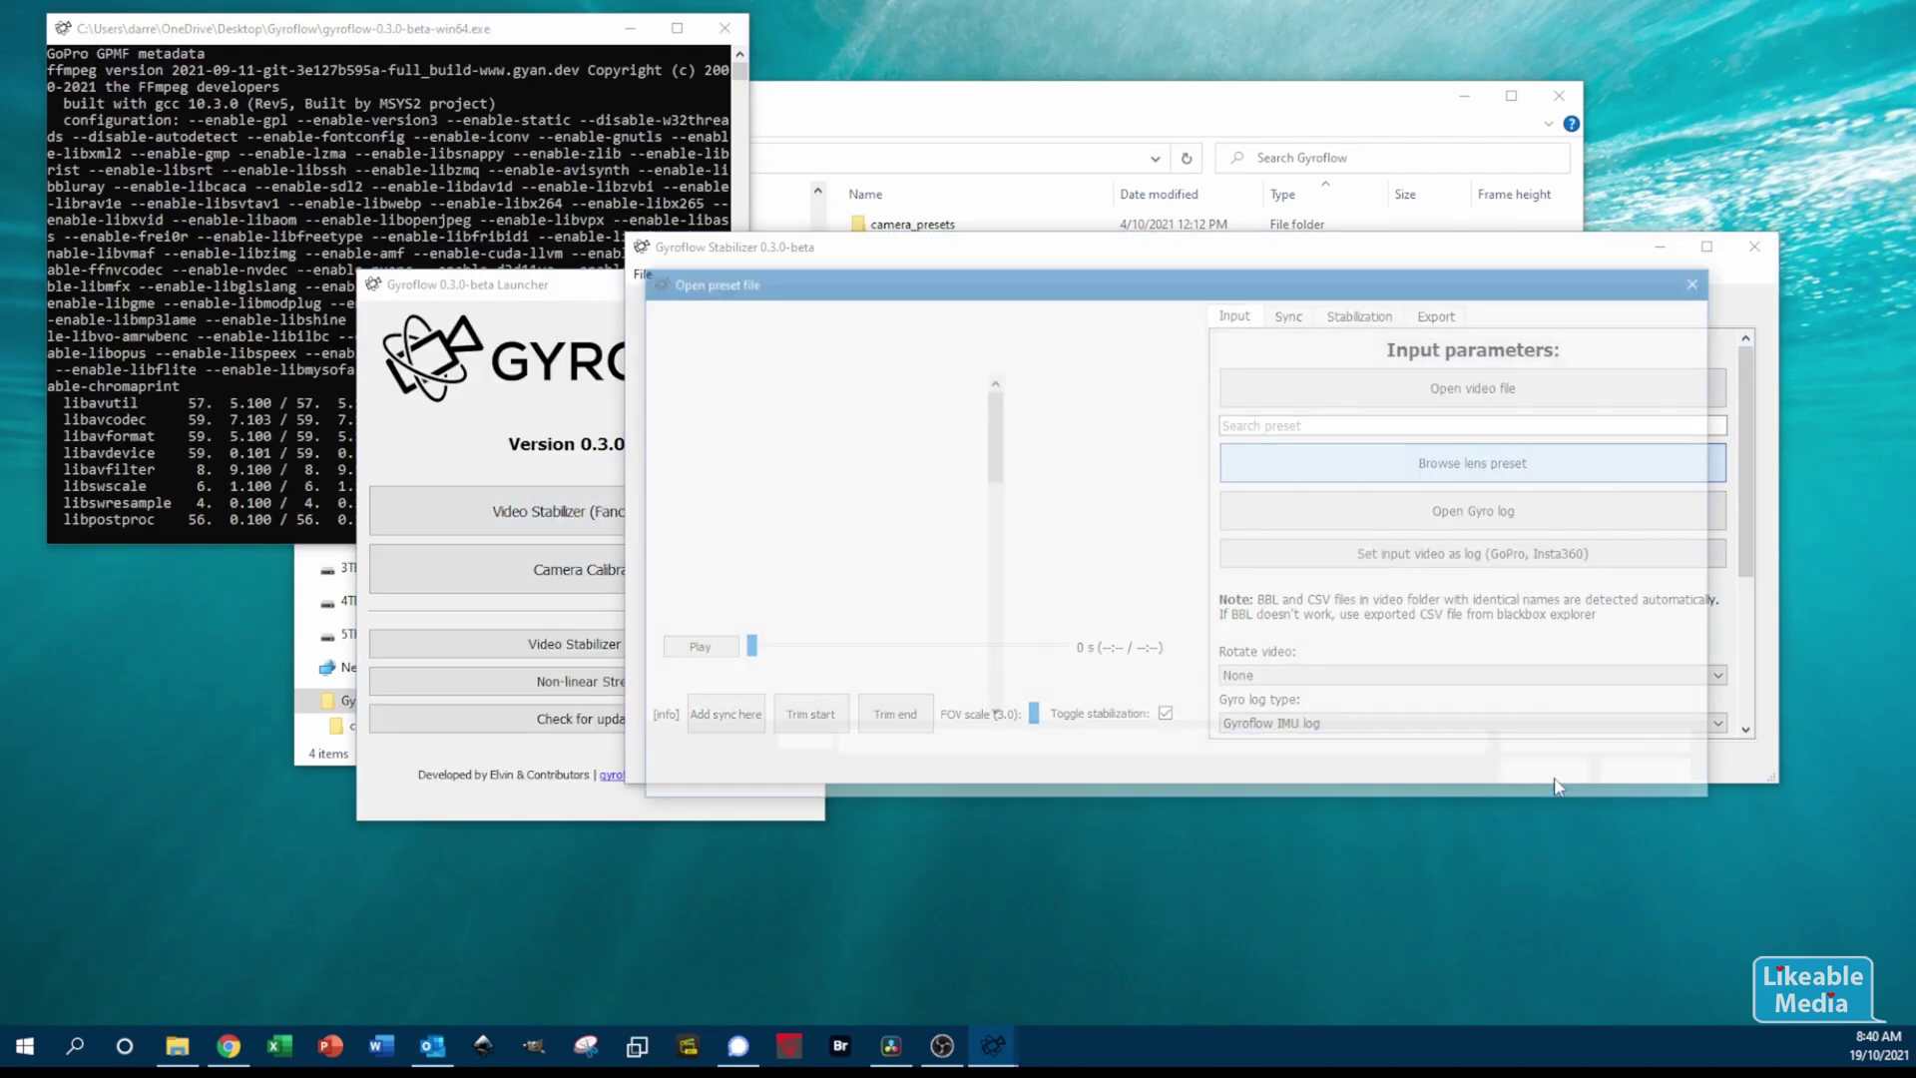
double_click(1068, 422)
left_click(1093, 465)
left_click(1552, 777)
Open the A002_10171411_C025.mov clip from the Desktop's Project Media folder
left_click_drag(995, 472, 995, 422)
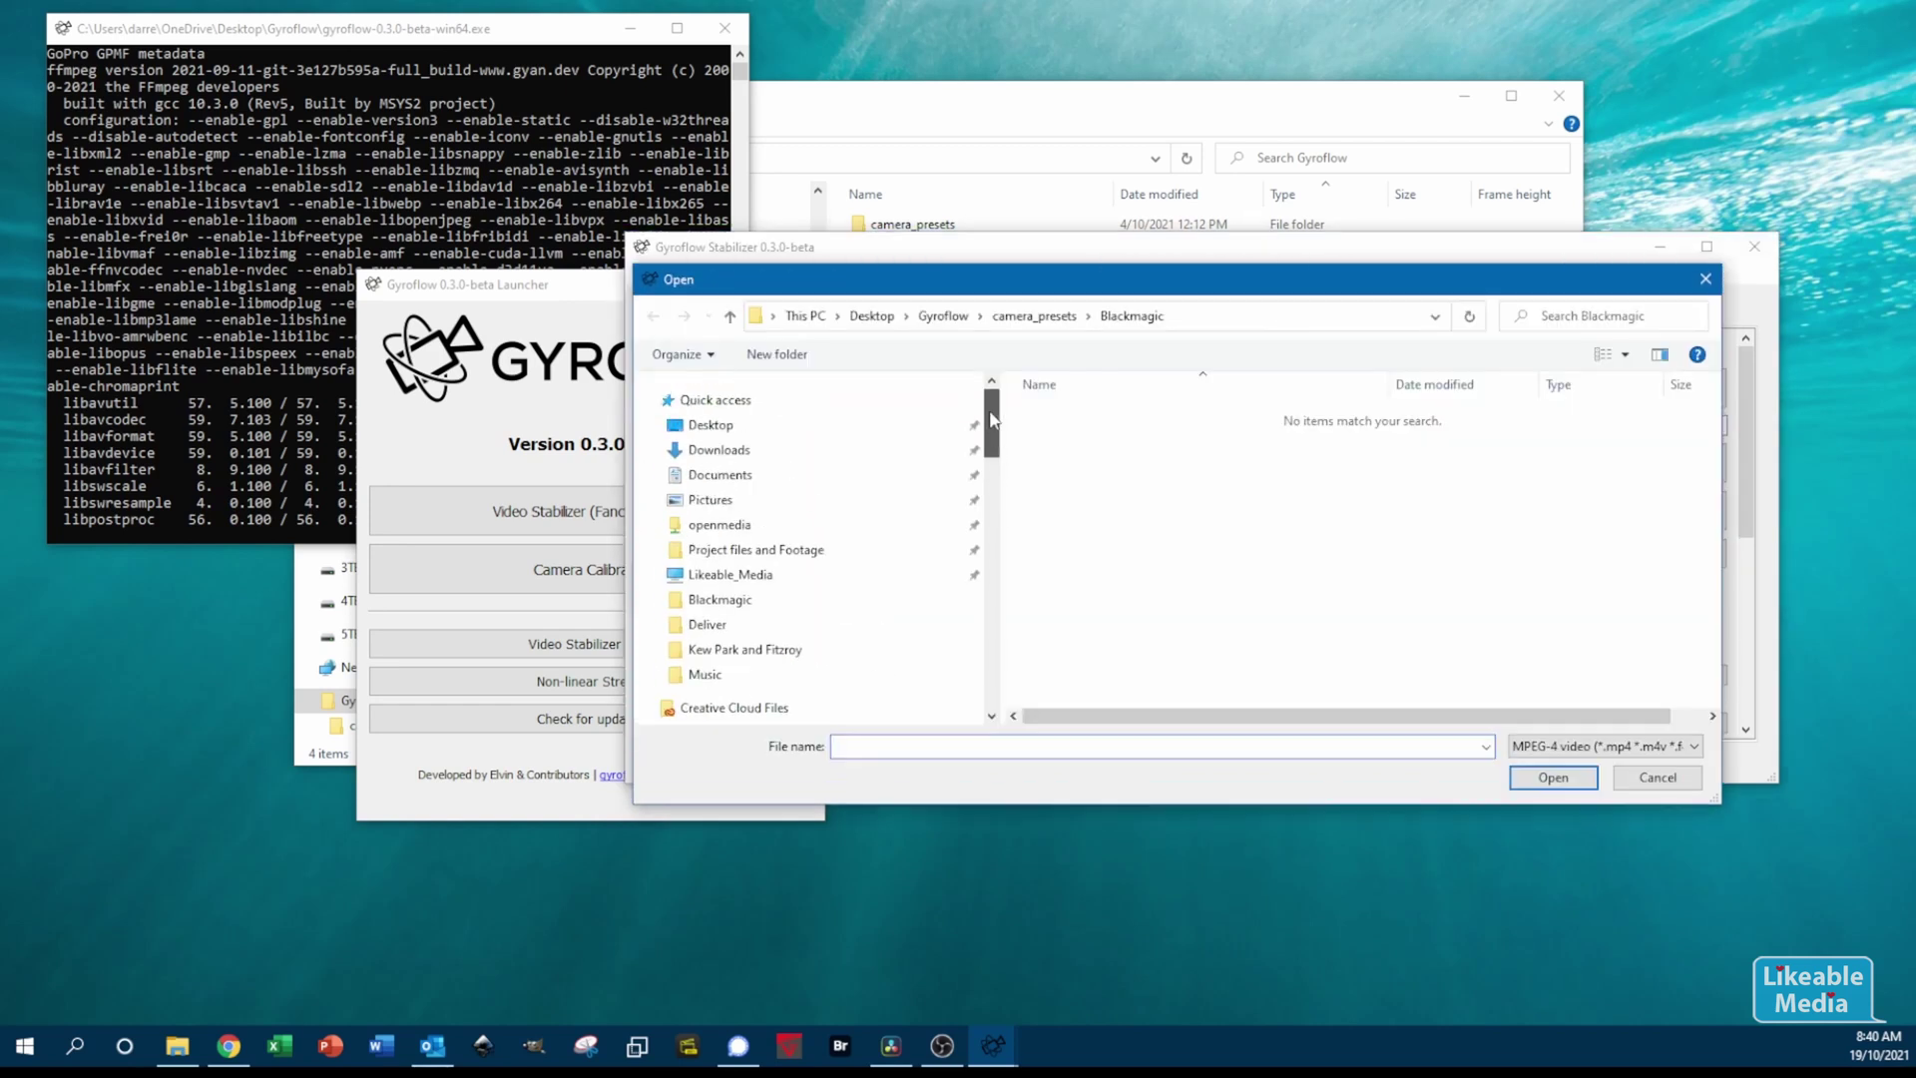
left_click(735, 427)
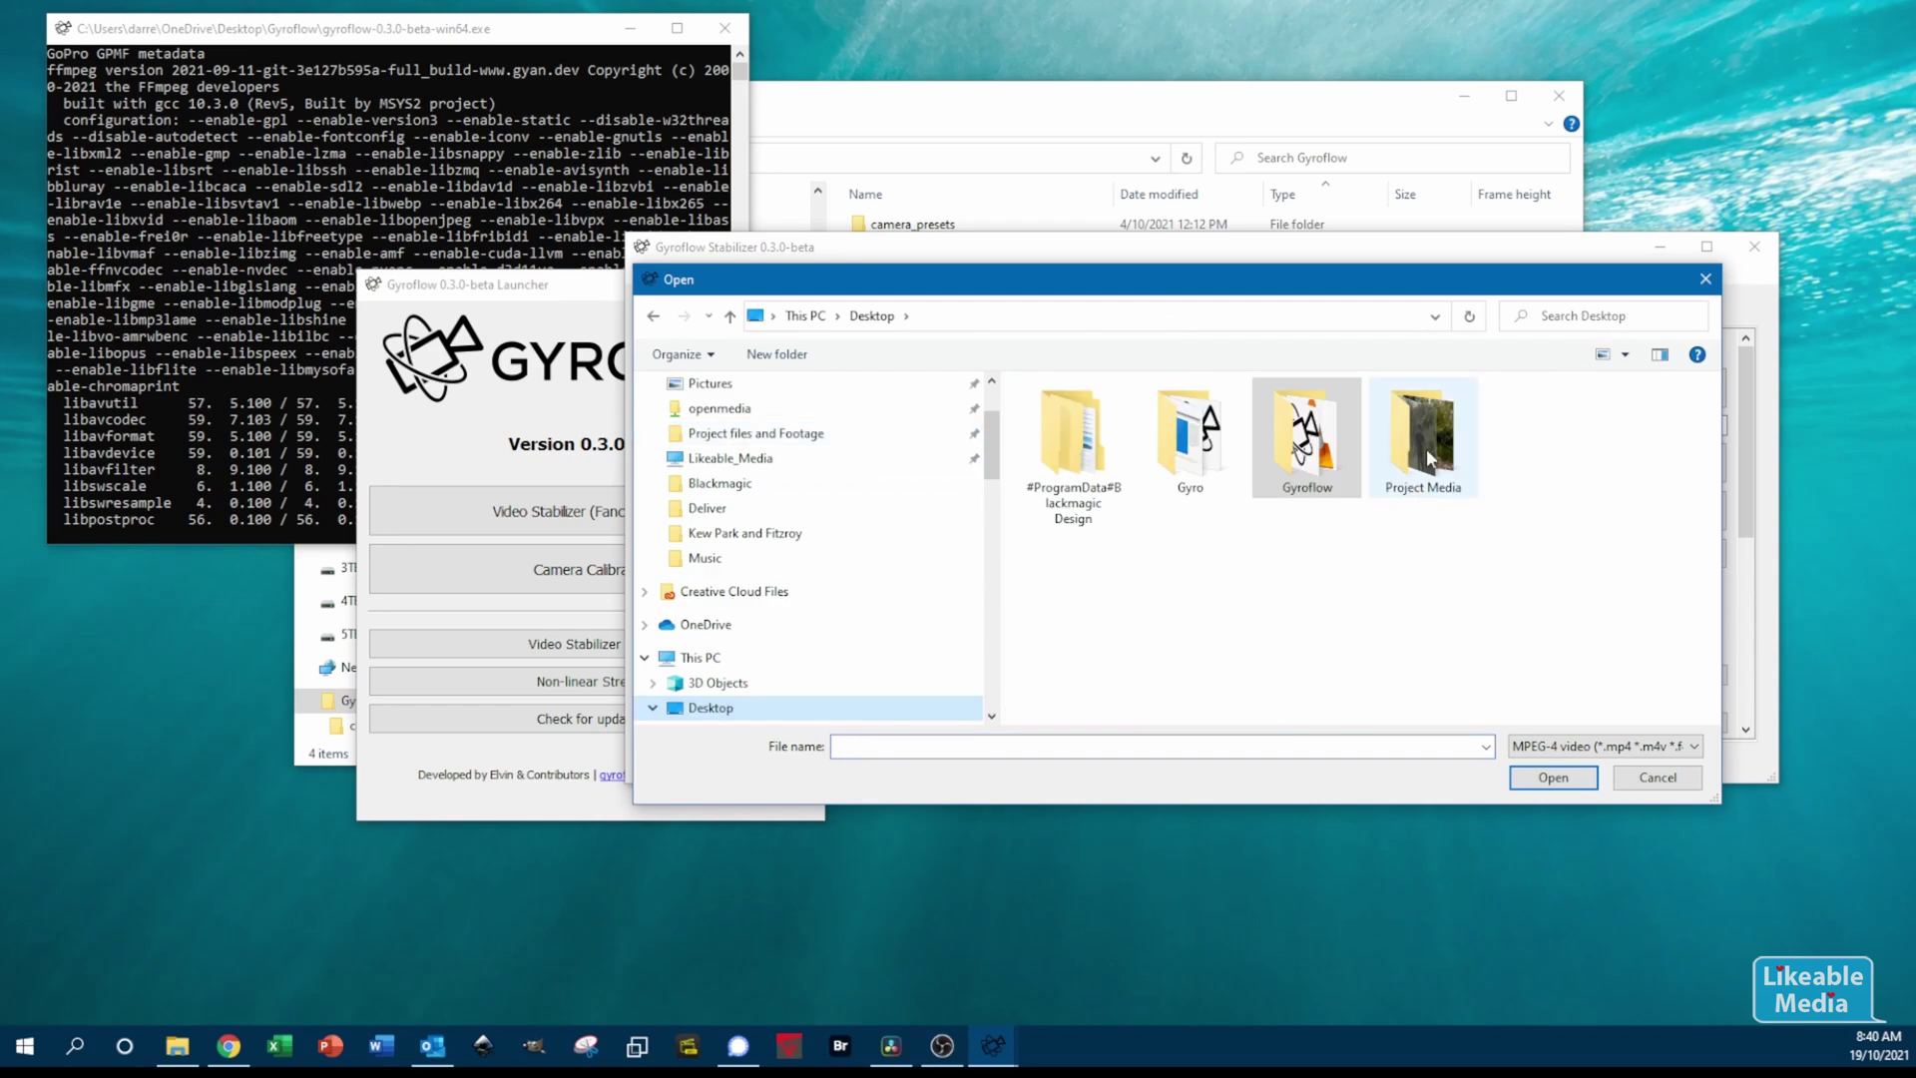
double_click(1424, 444)
left_click(1605, 747)
left_click(1591, 803)
left_click(1073, 414)
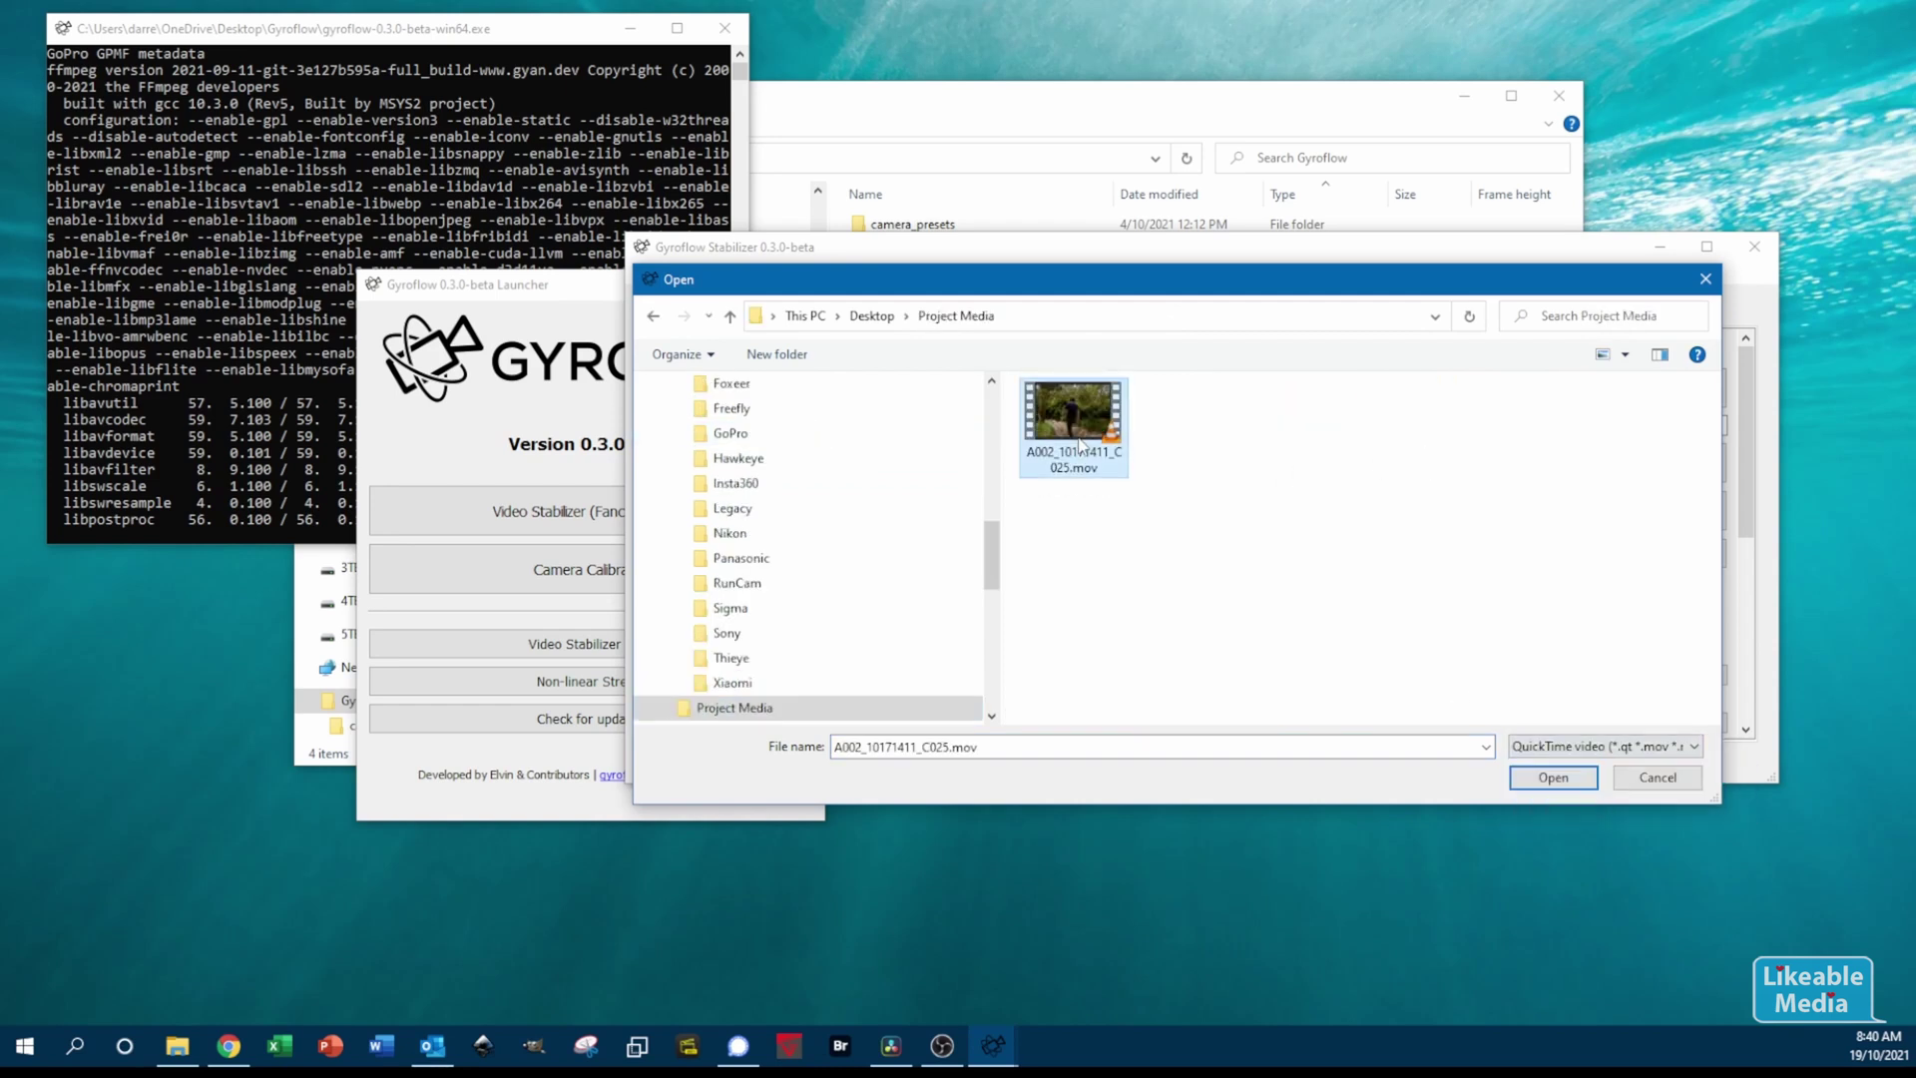
left_click(1553, 777)
Load GOPR0611.MP4 as the gyro data file
left_click(1562, 749)
left_click(1565, 799)
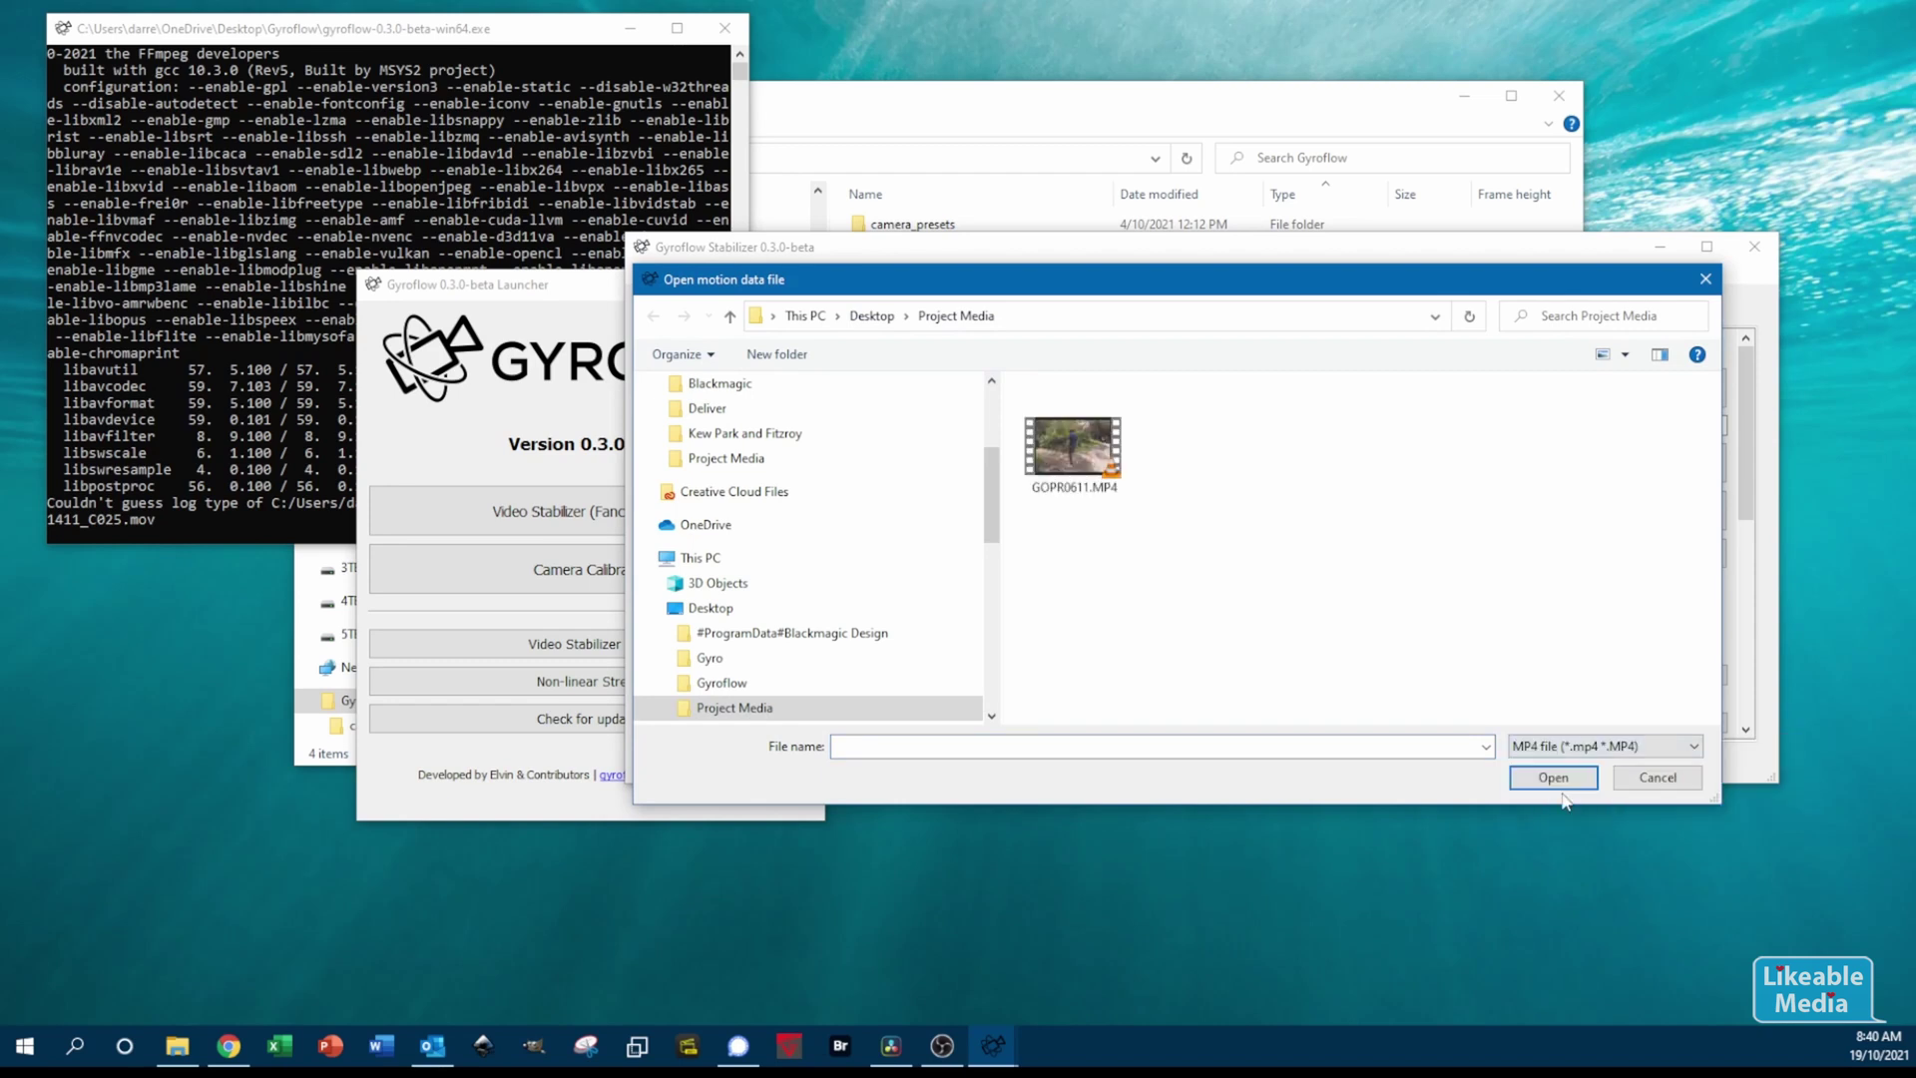
left_click(1073, 447)
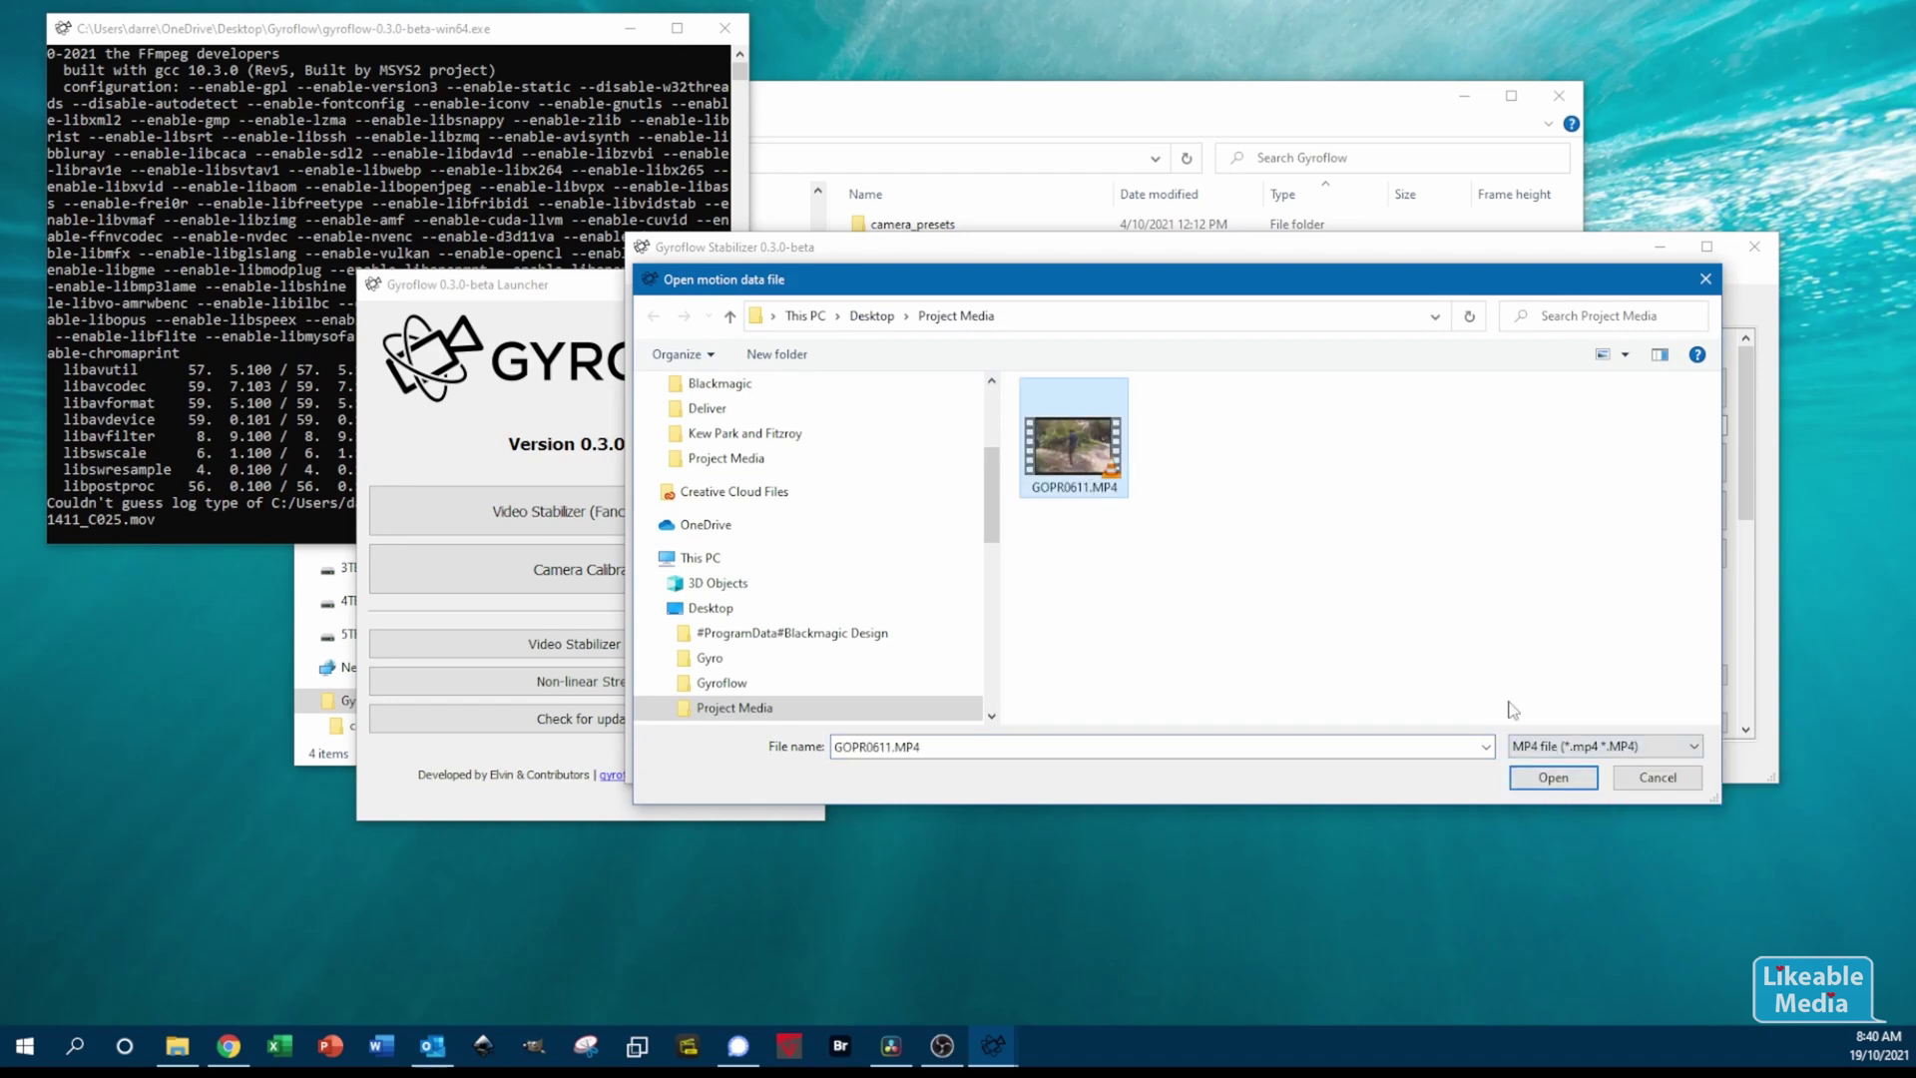
left_click(1553, 778)
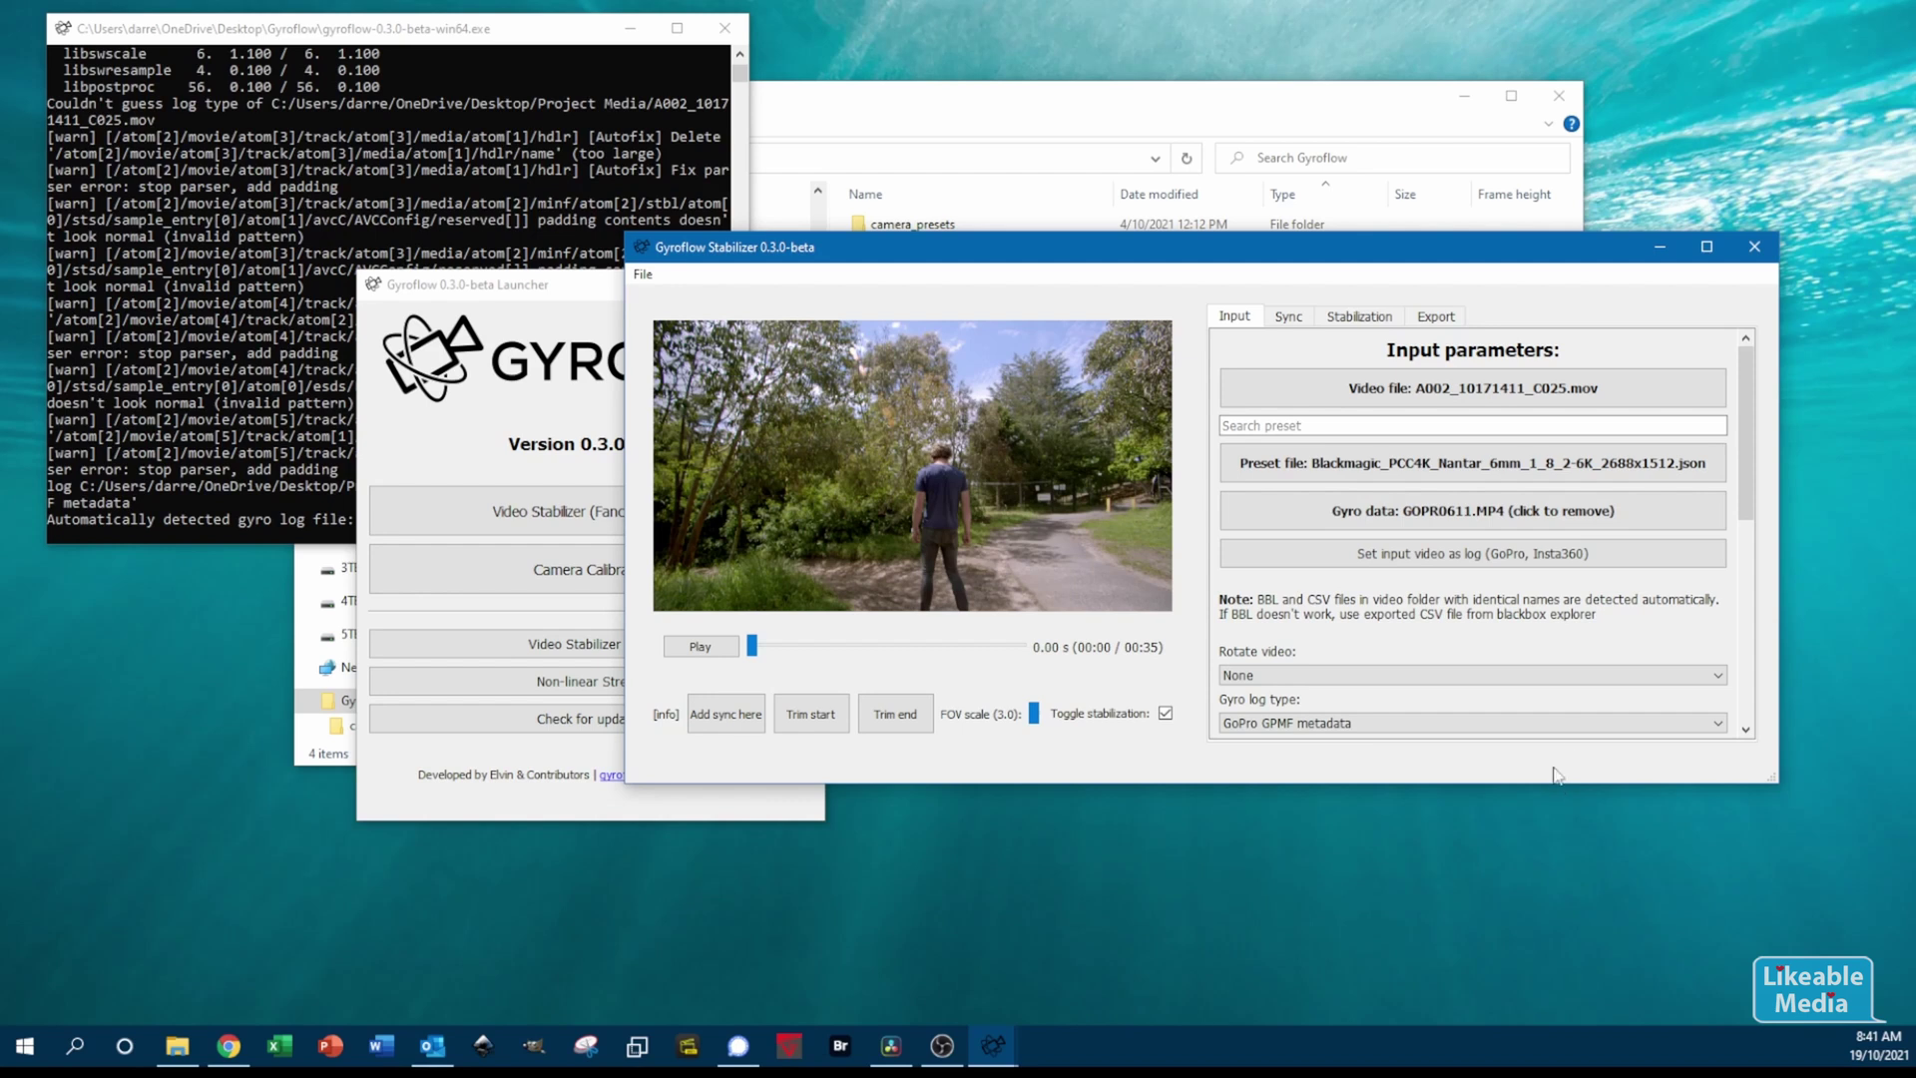
Set the gyro source variant to hero5, then plot the gyro data and close the plot
left_click_drag(1682, 785, 1682, 1000)
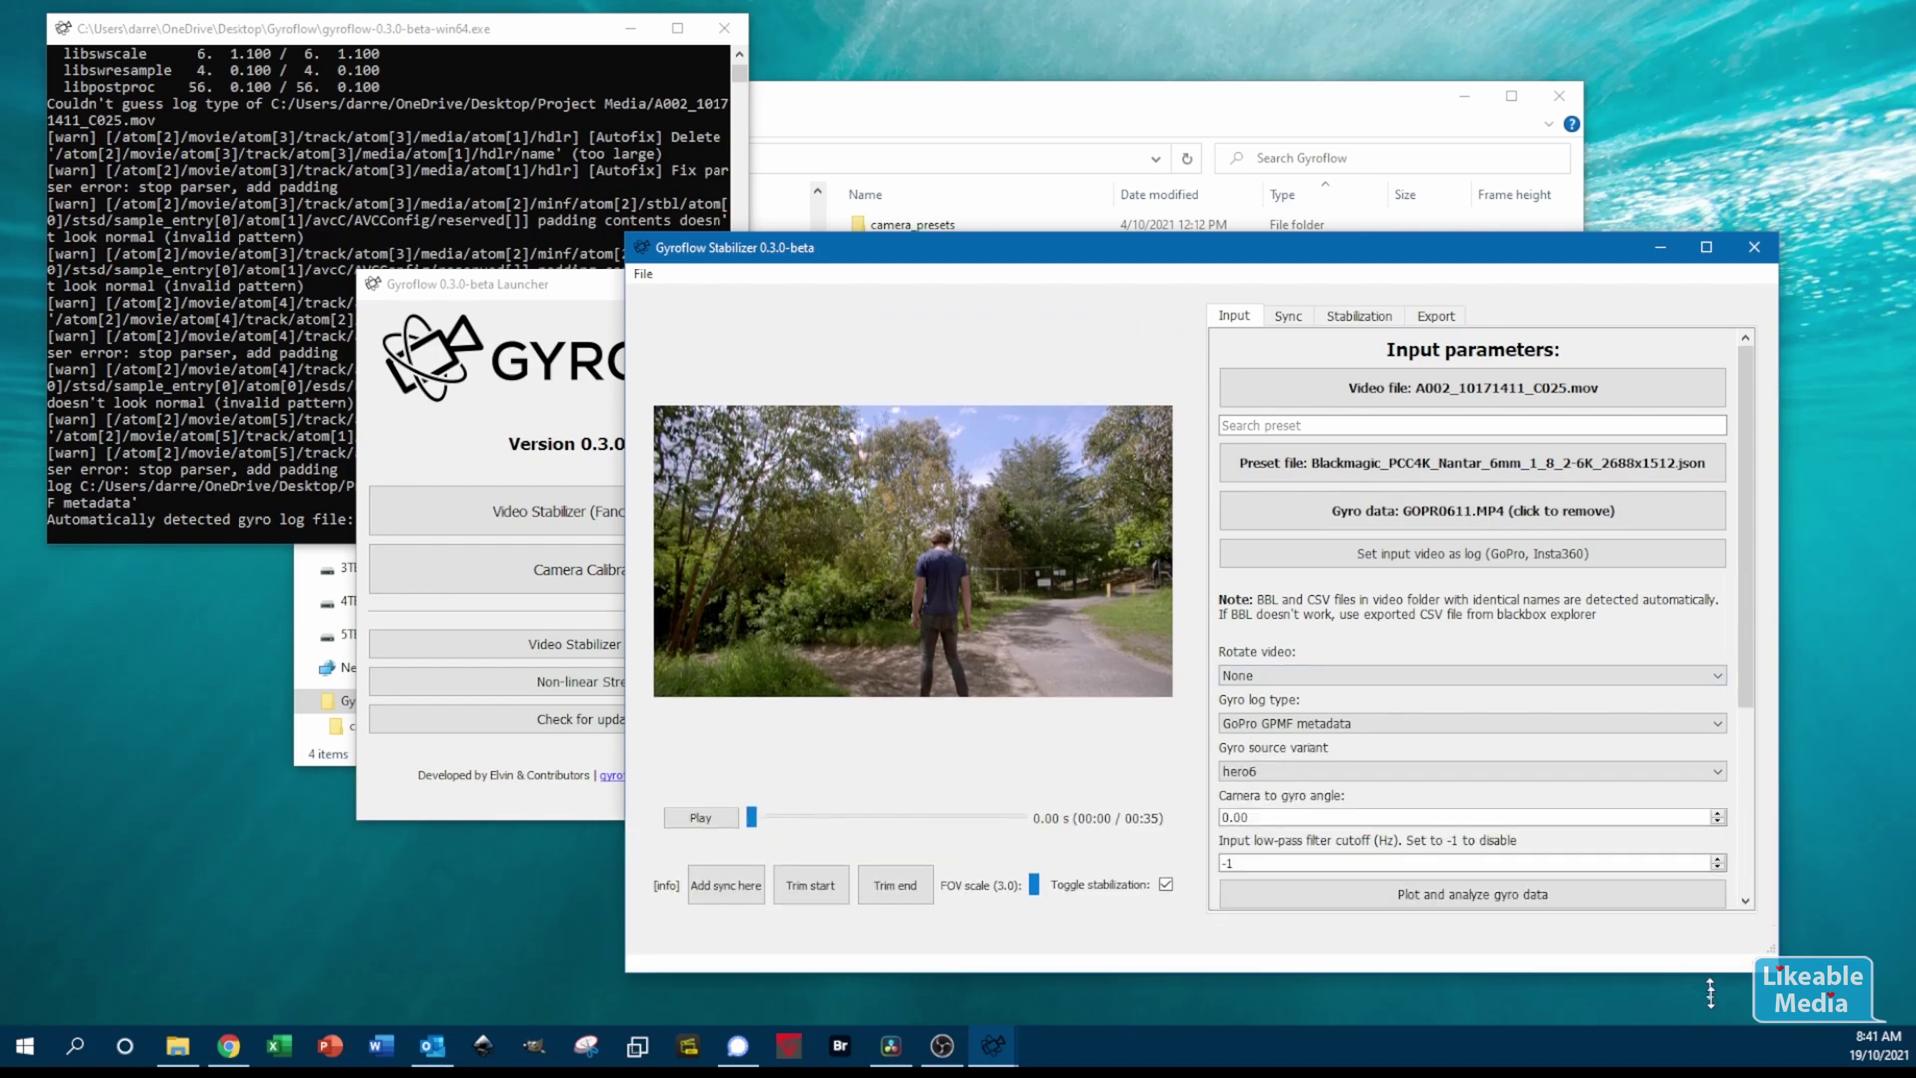
left_click(1256, 771)
left_click(1255, 791)
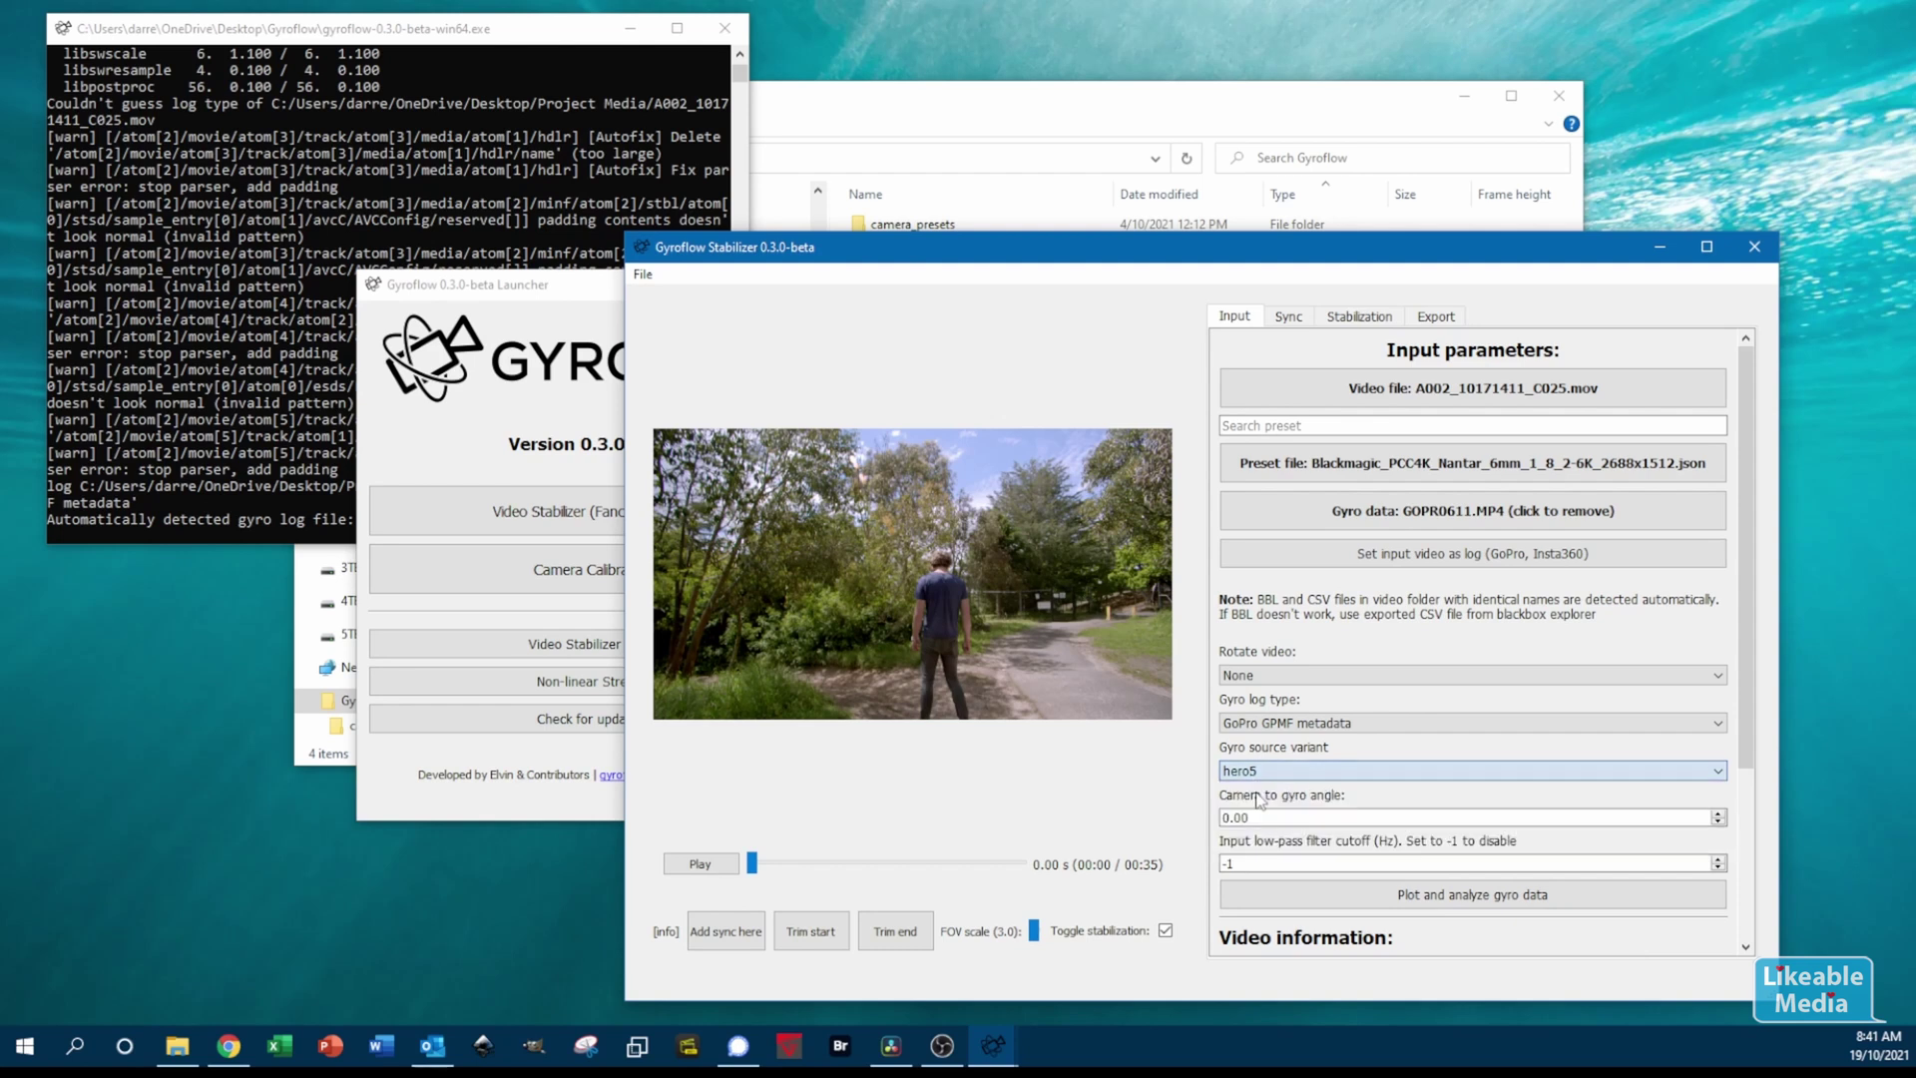
left_click(1407, 898)
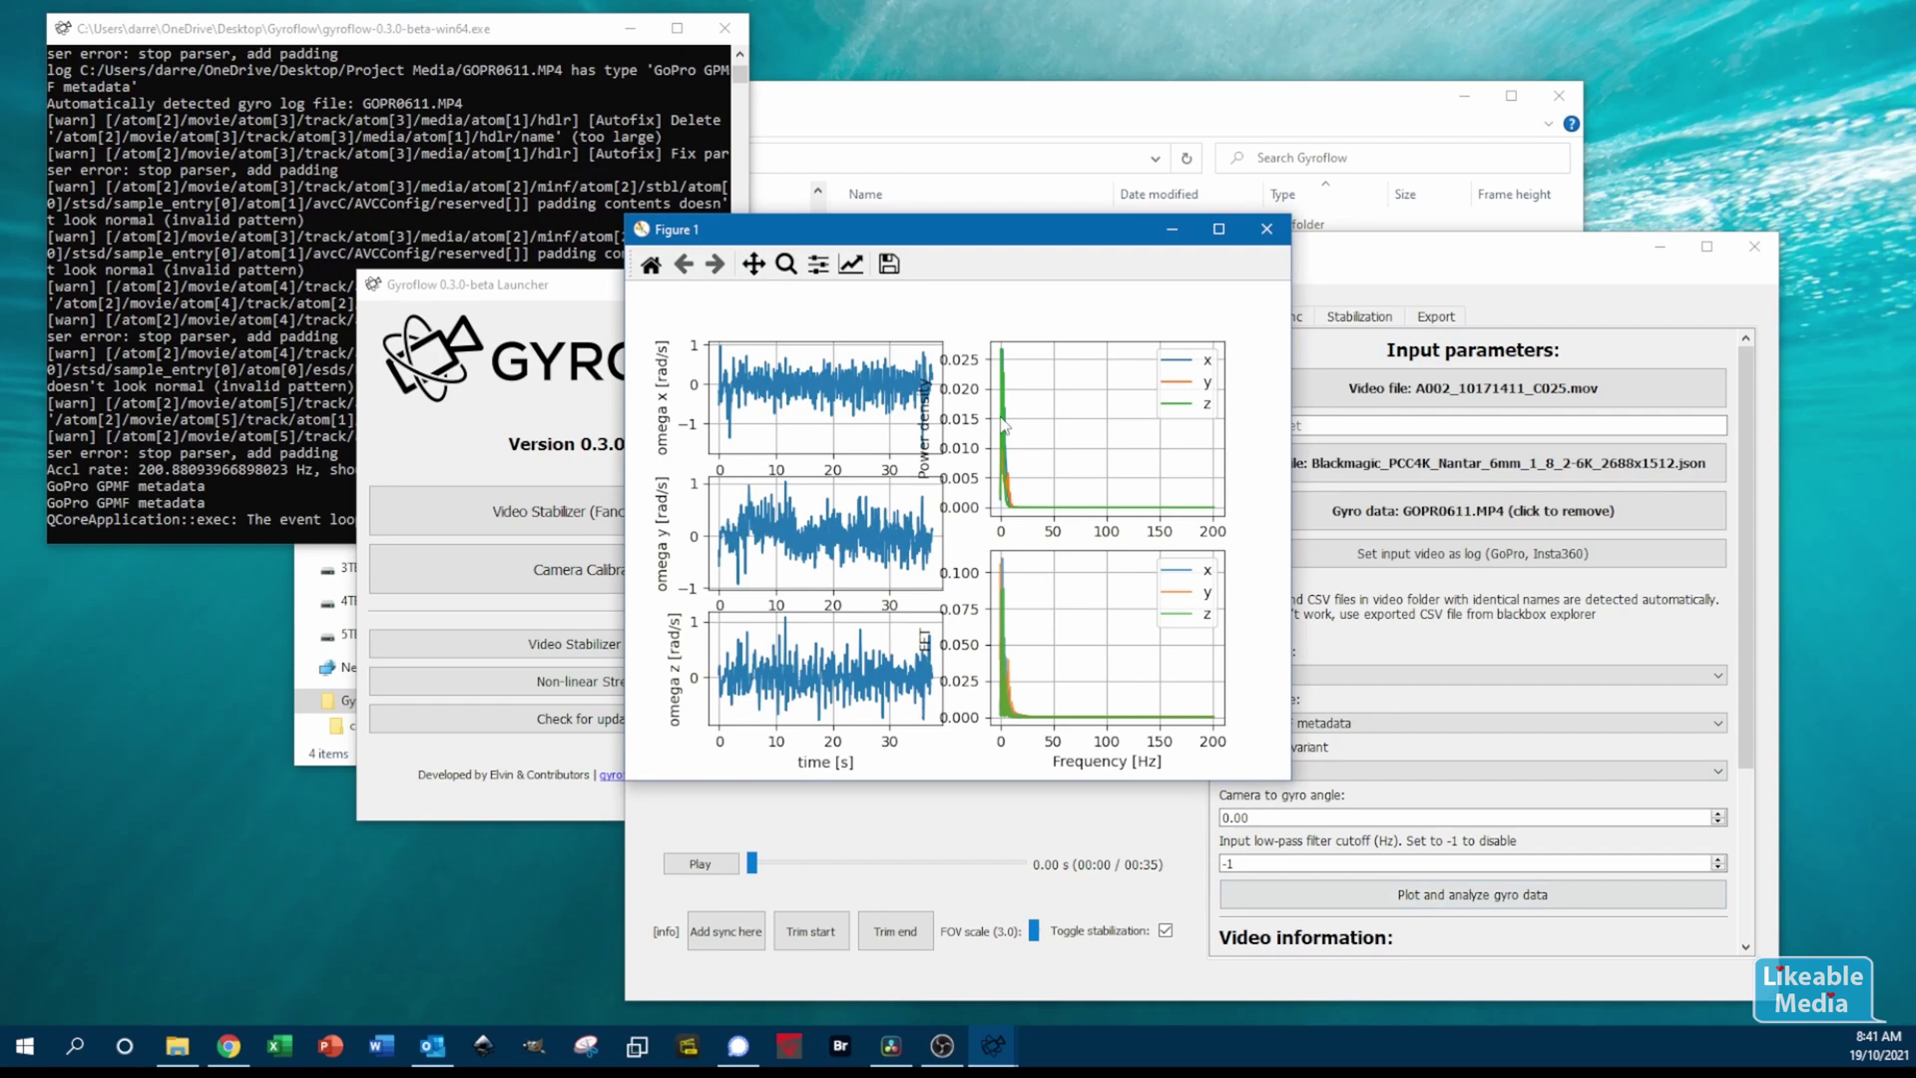
left_click(1267, 230)
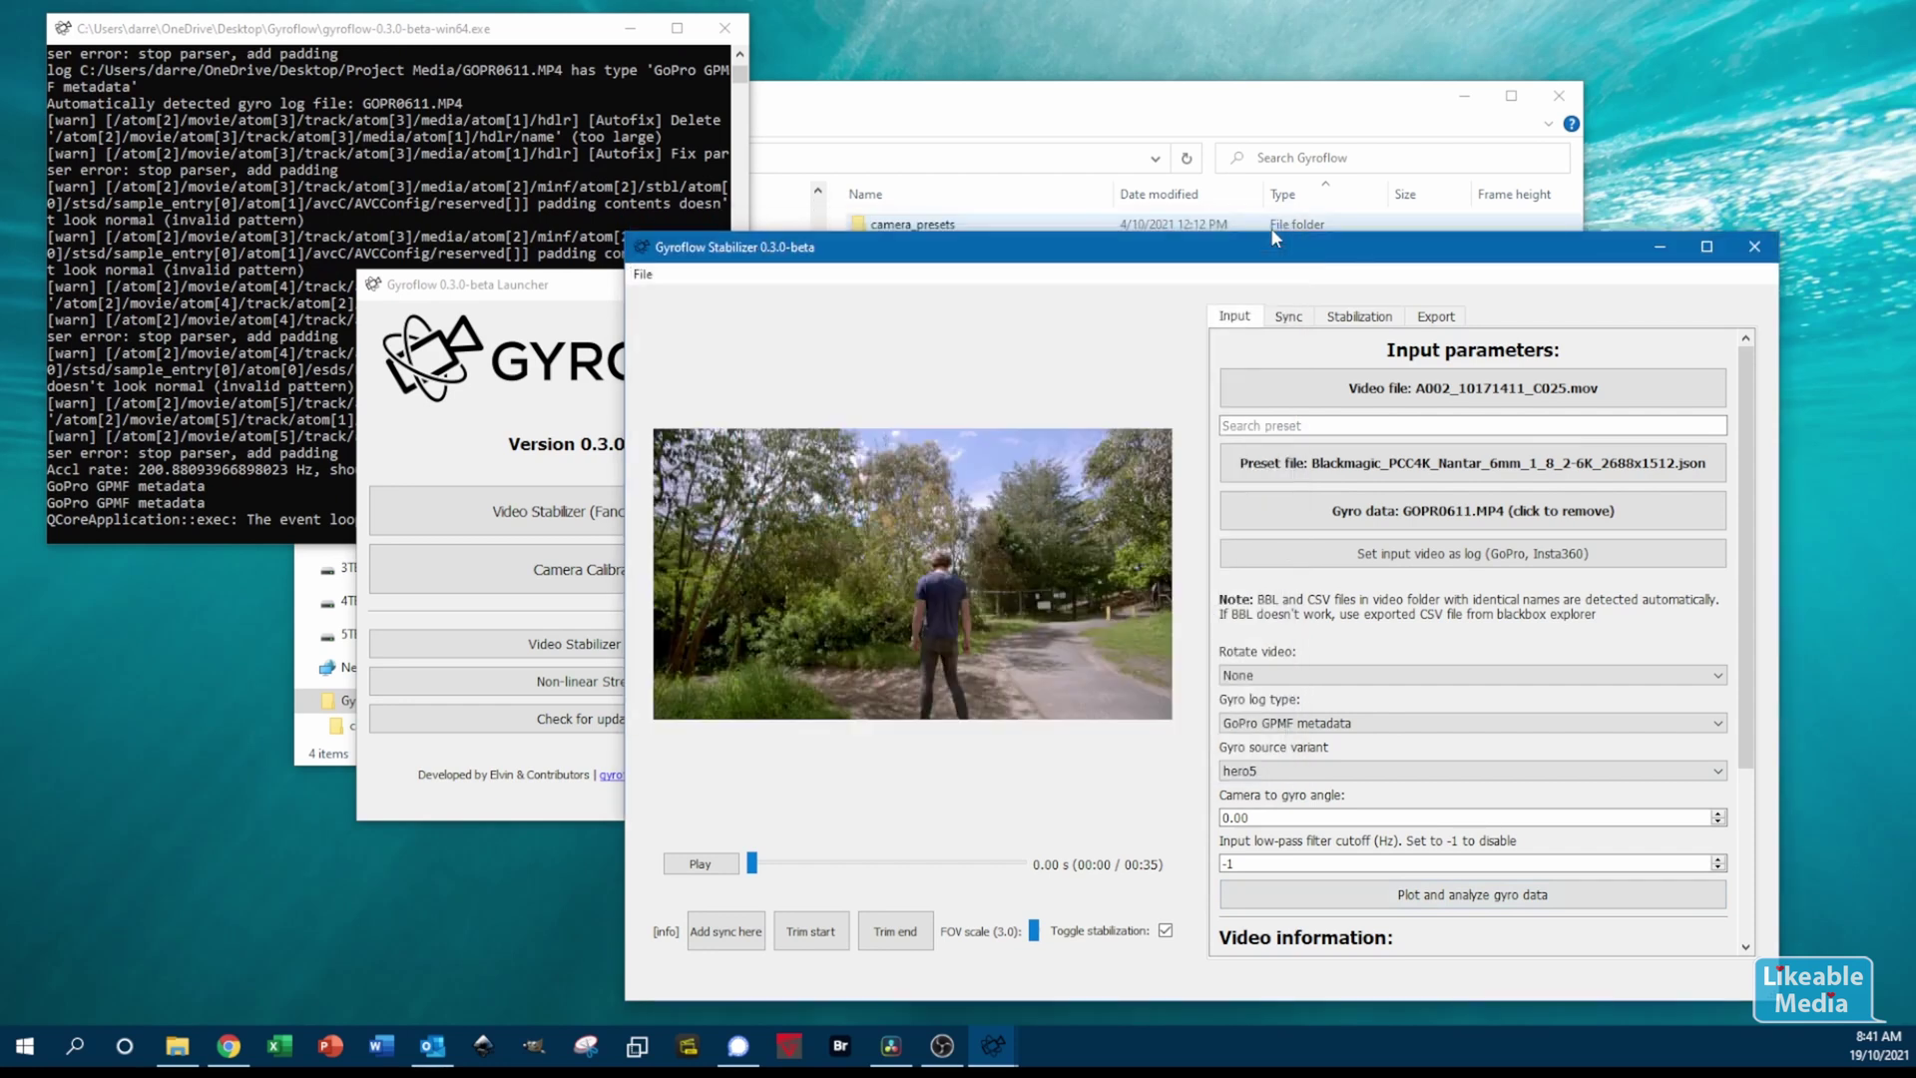
Run automatic gyro sync (offsets about -1.45 to -1.74 s), close the plots, and show Export parameters
left_click(1290, 319)
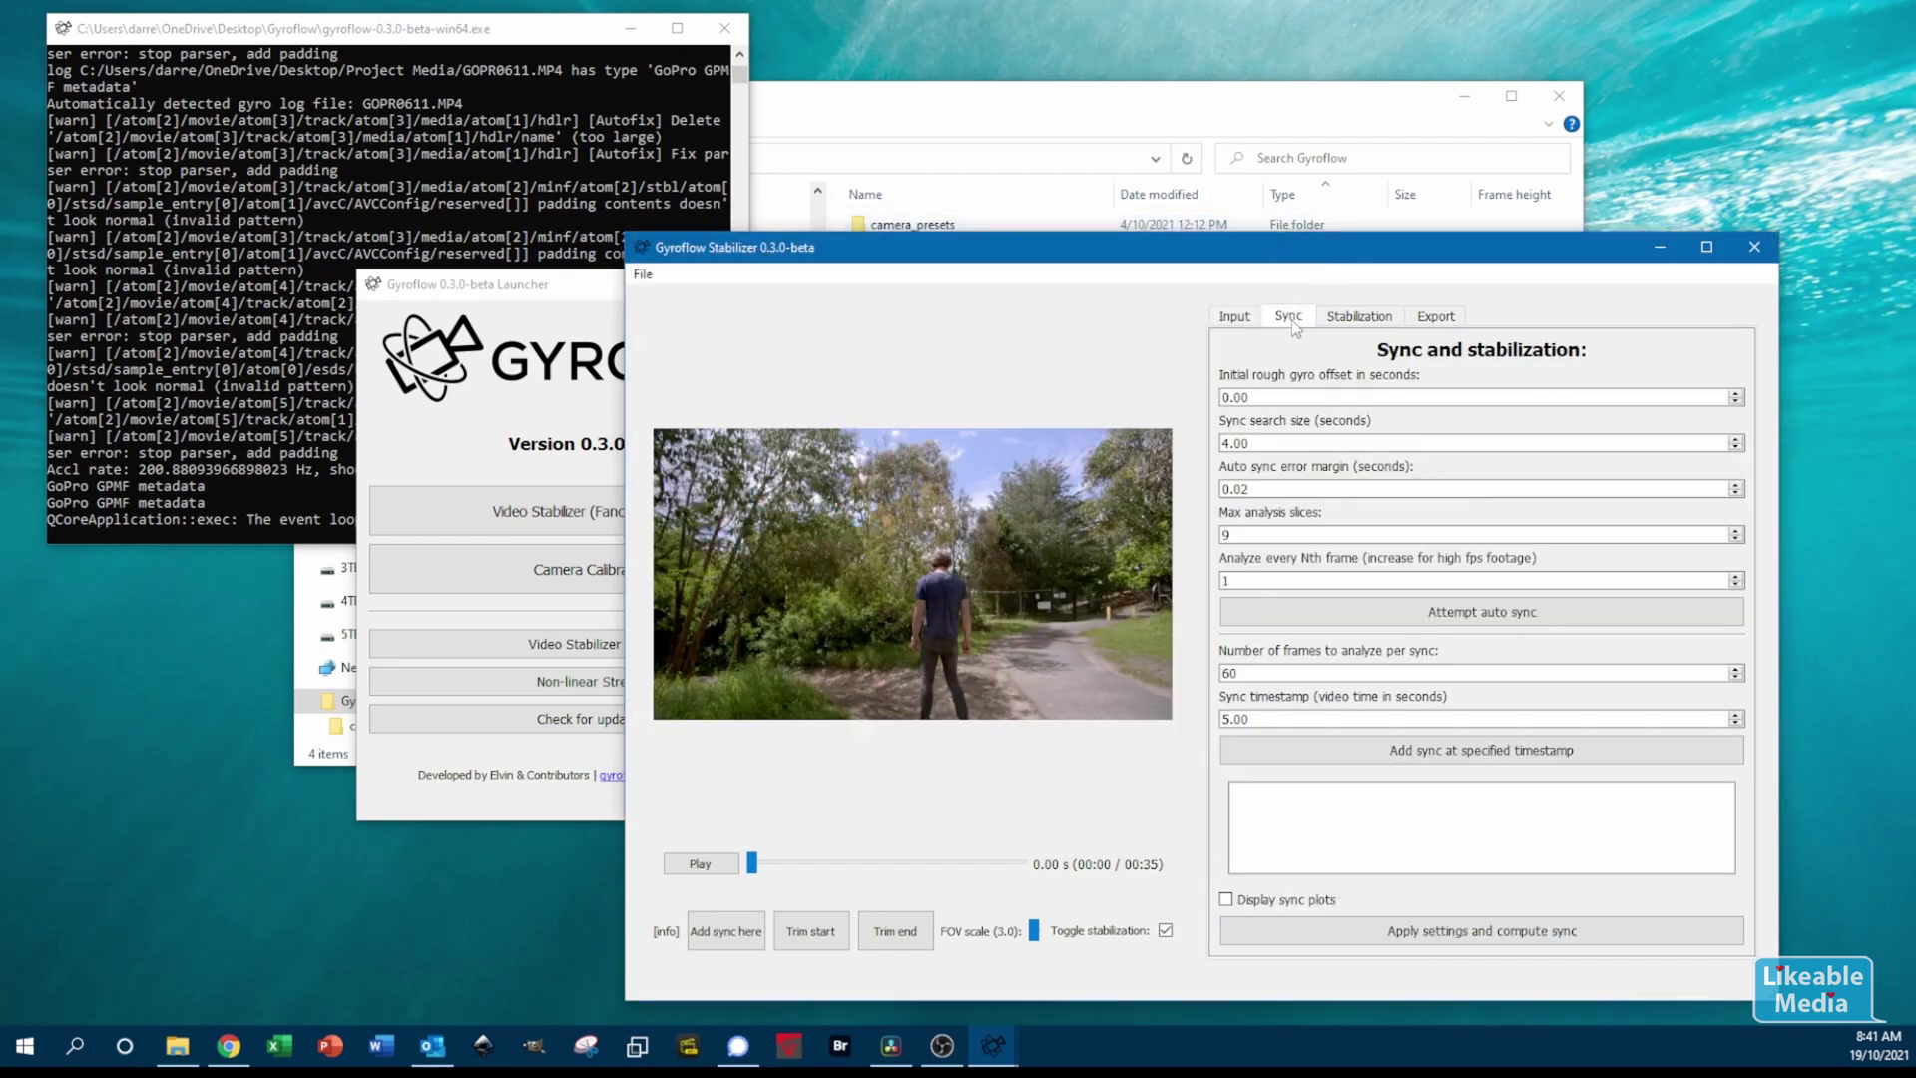
left_click(1391, 614)
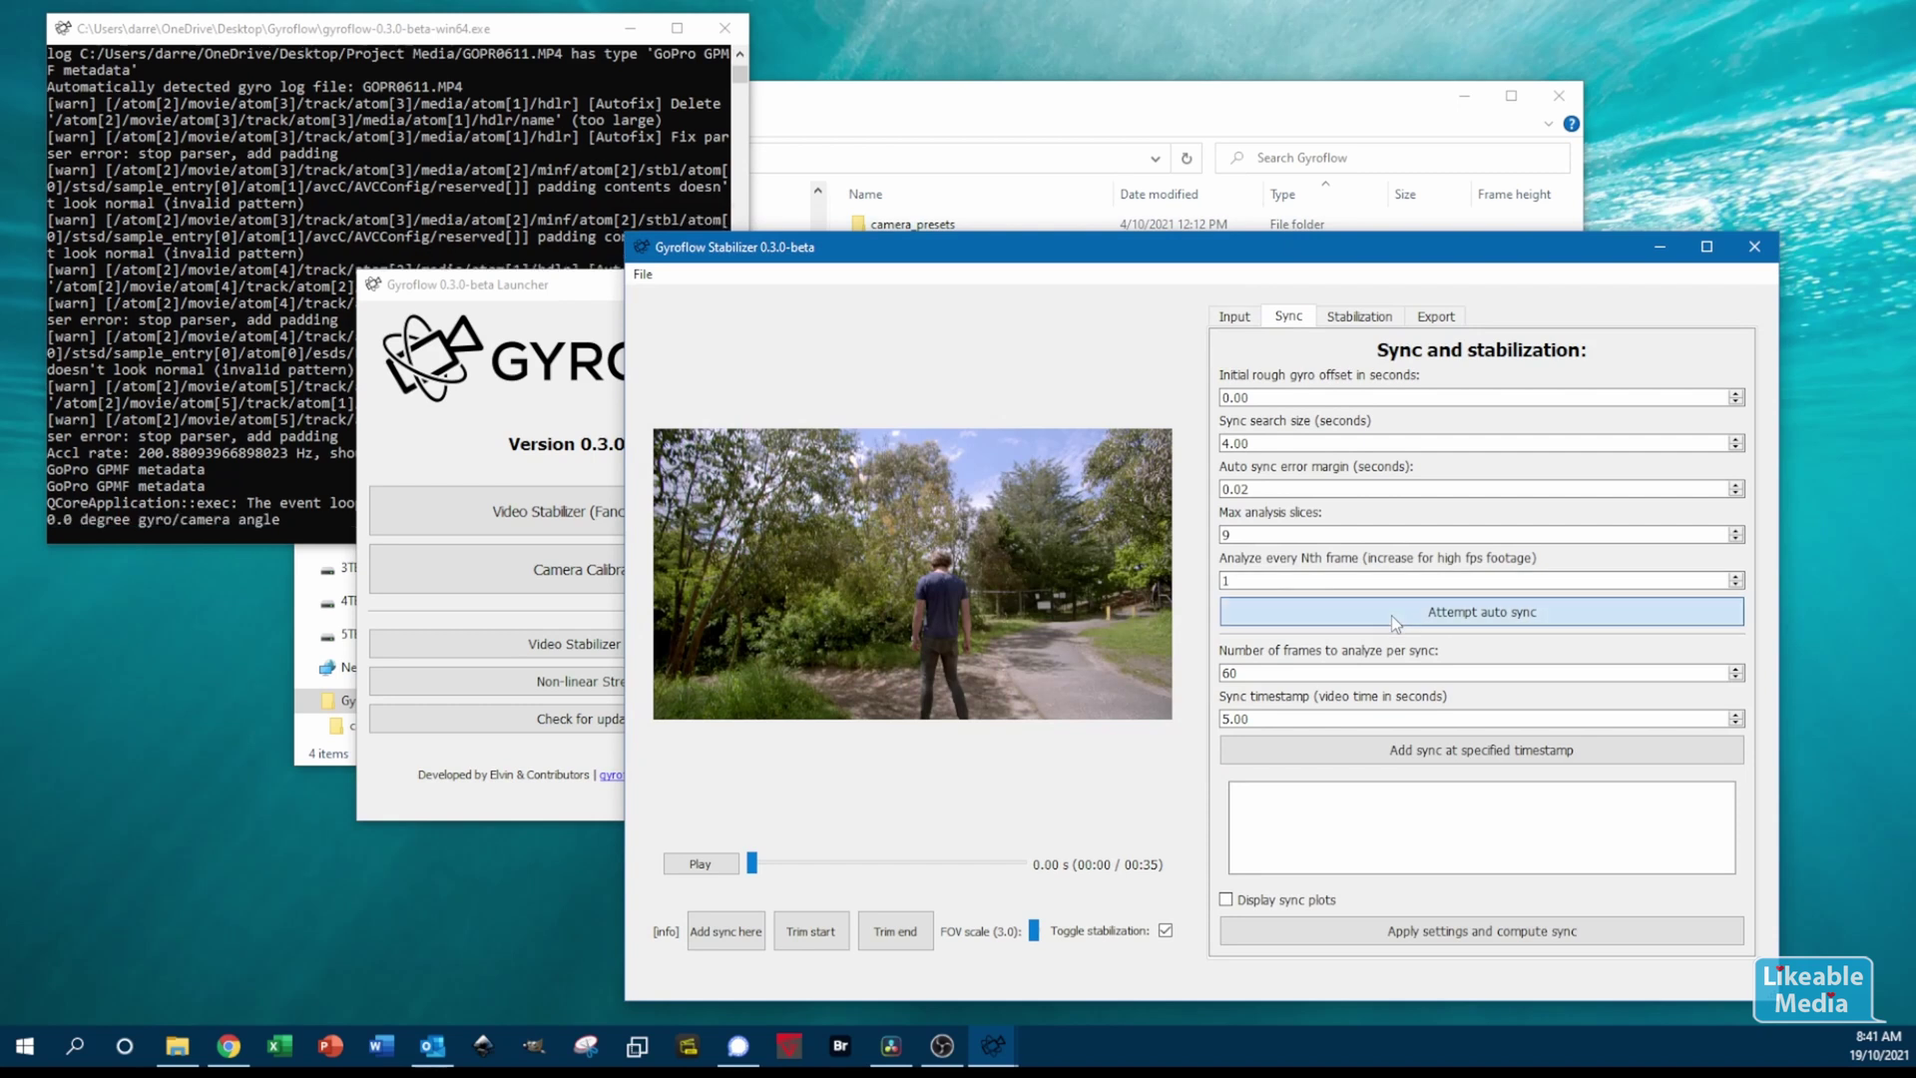
left_click(585, 28)
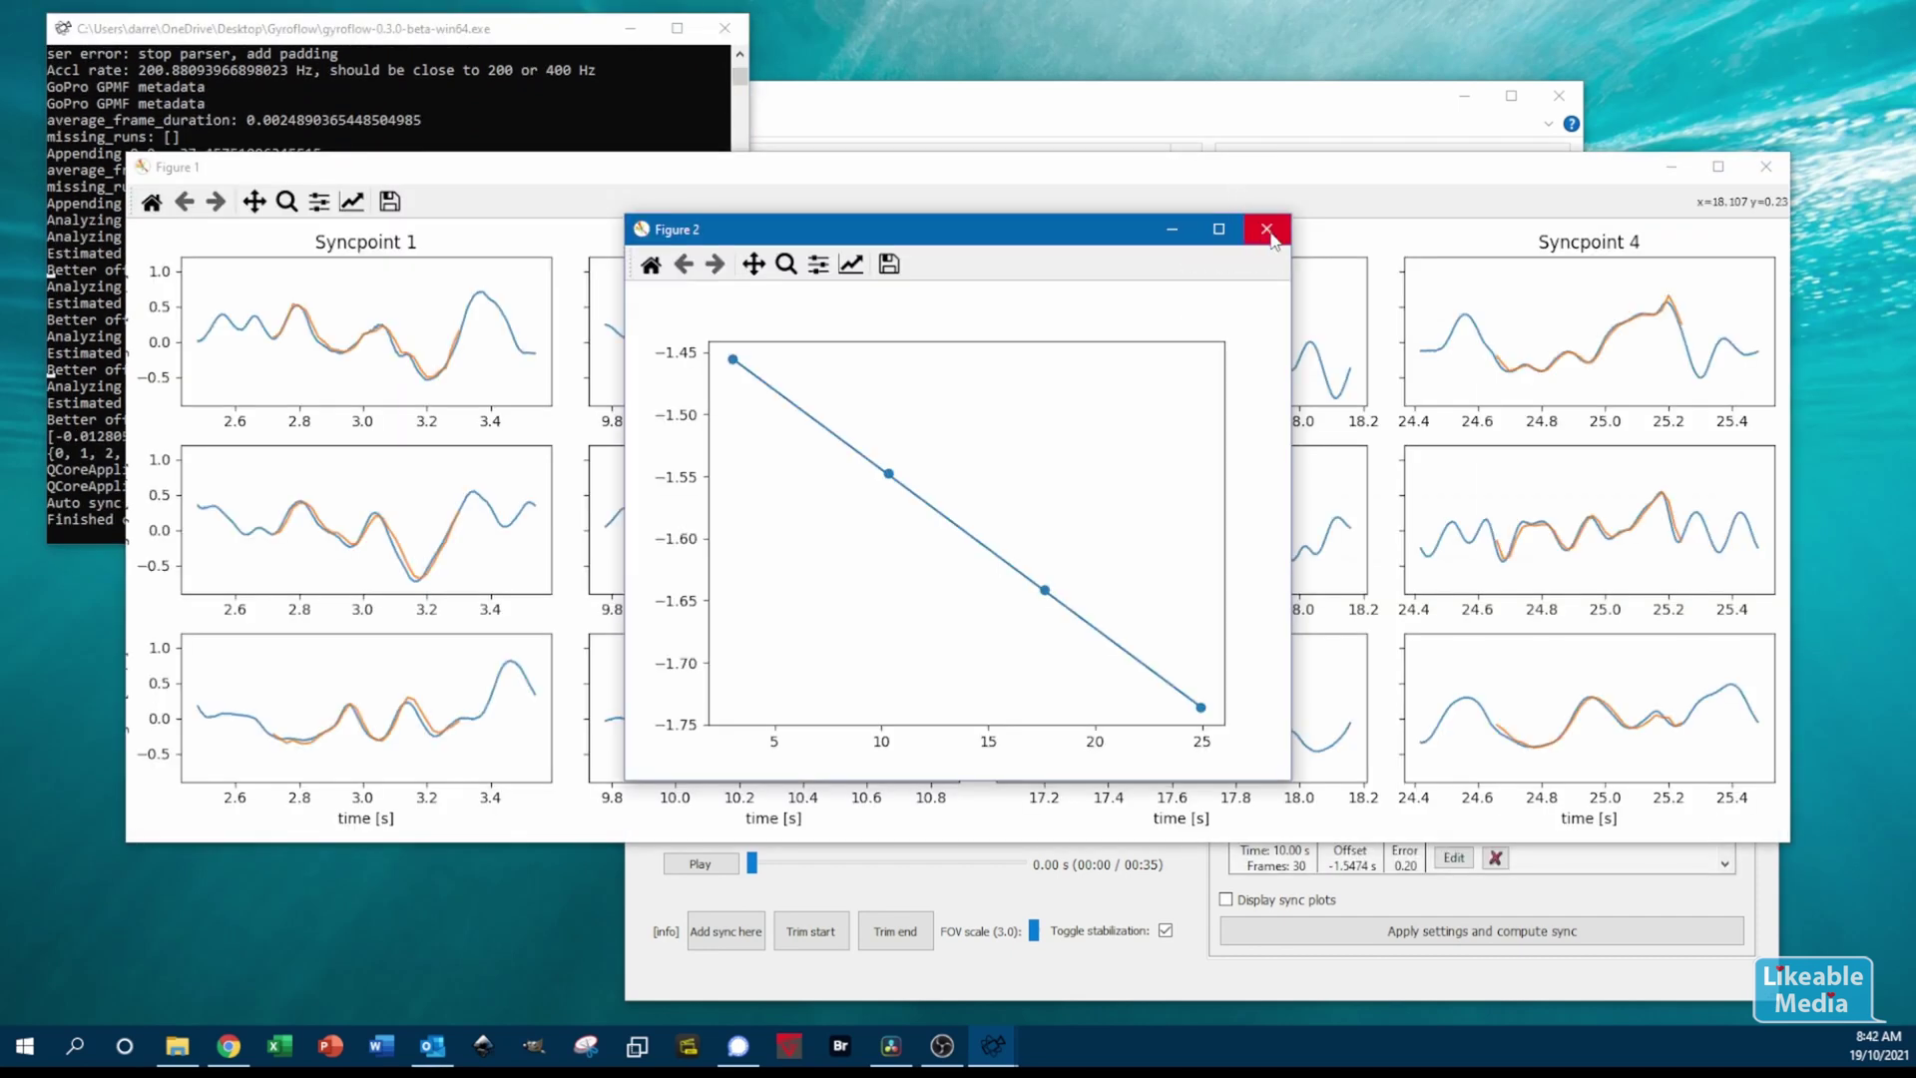
left_click(1267, 231)
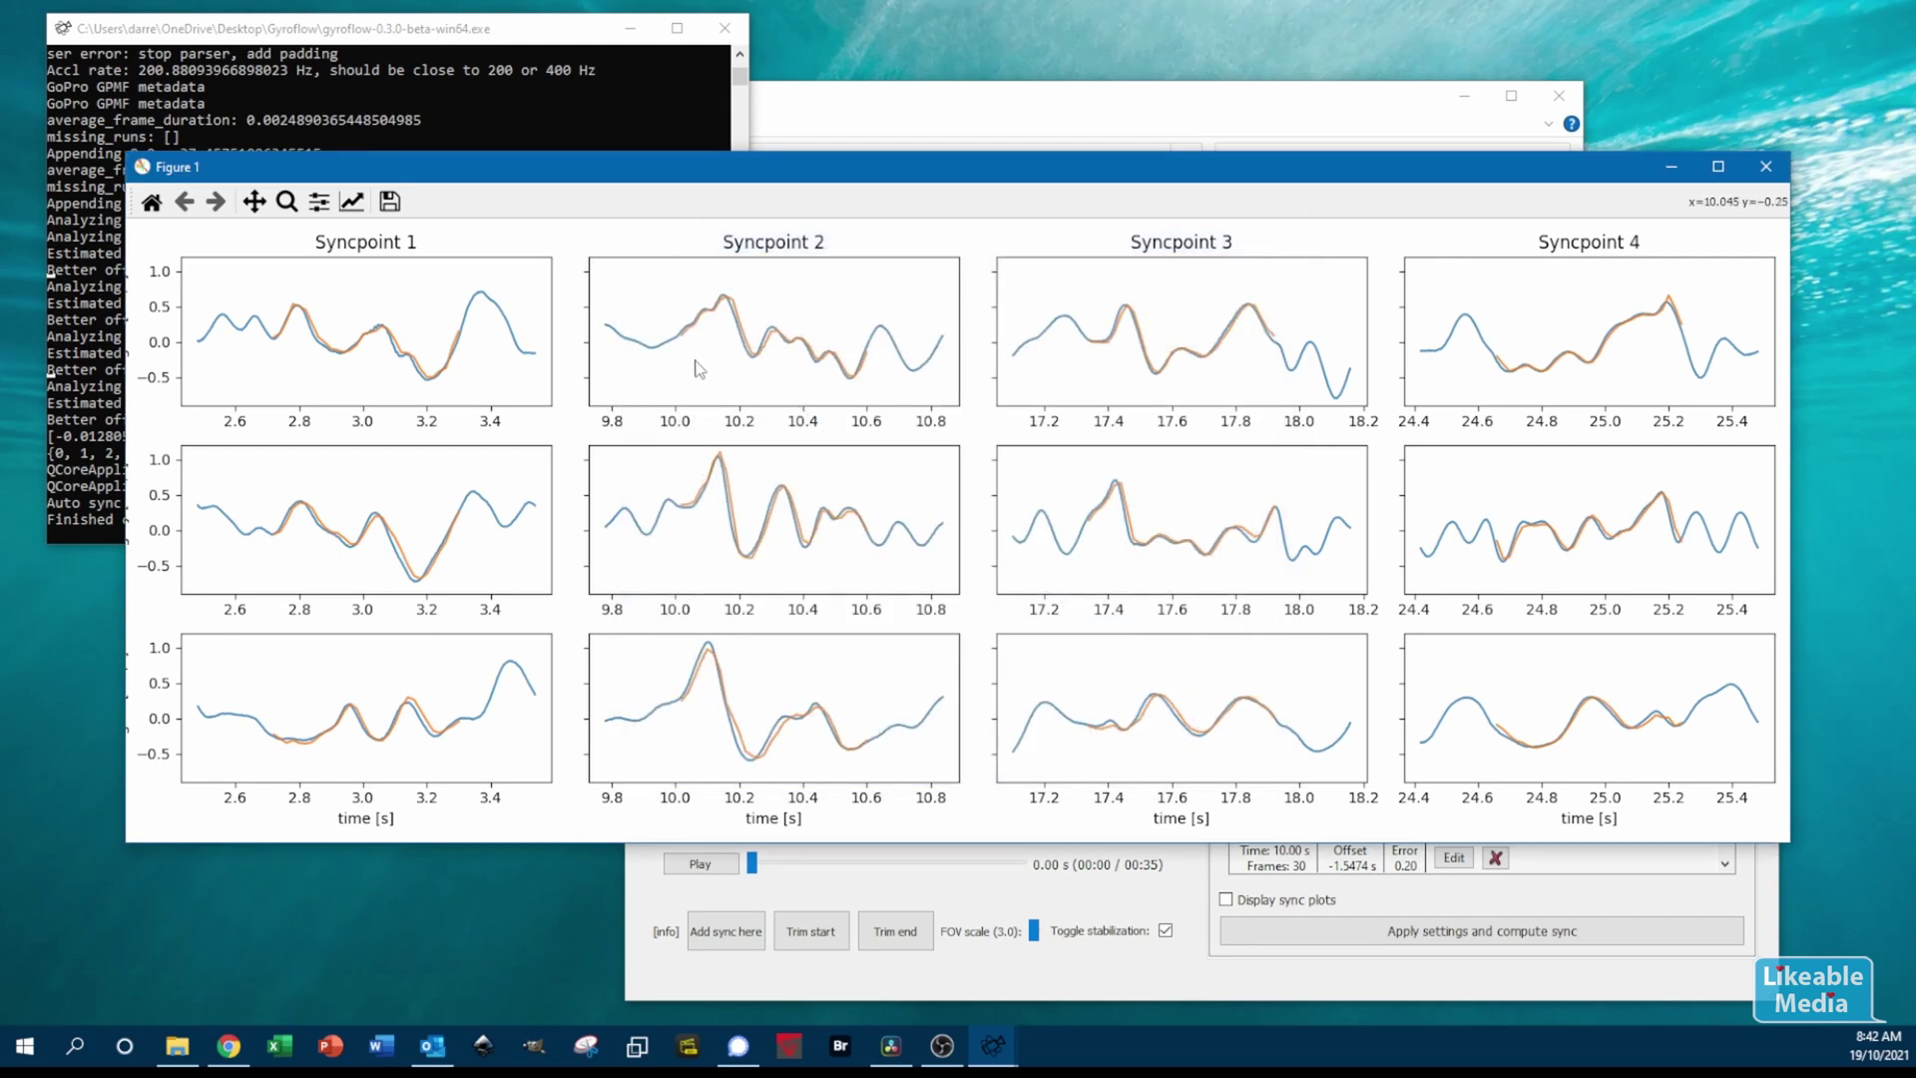
left_click(1767, 167)
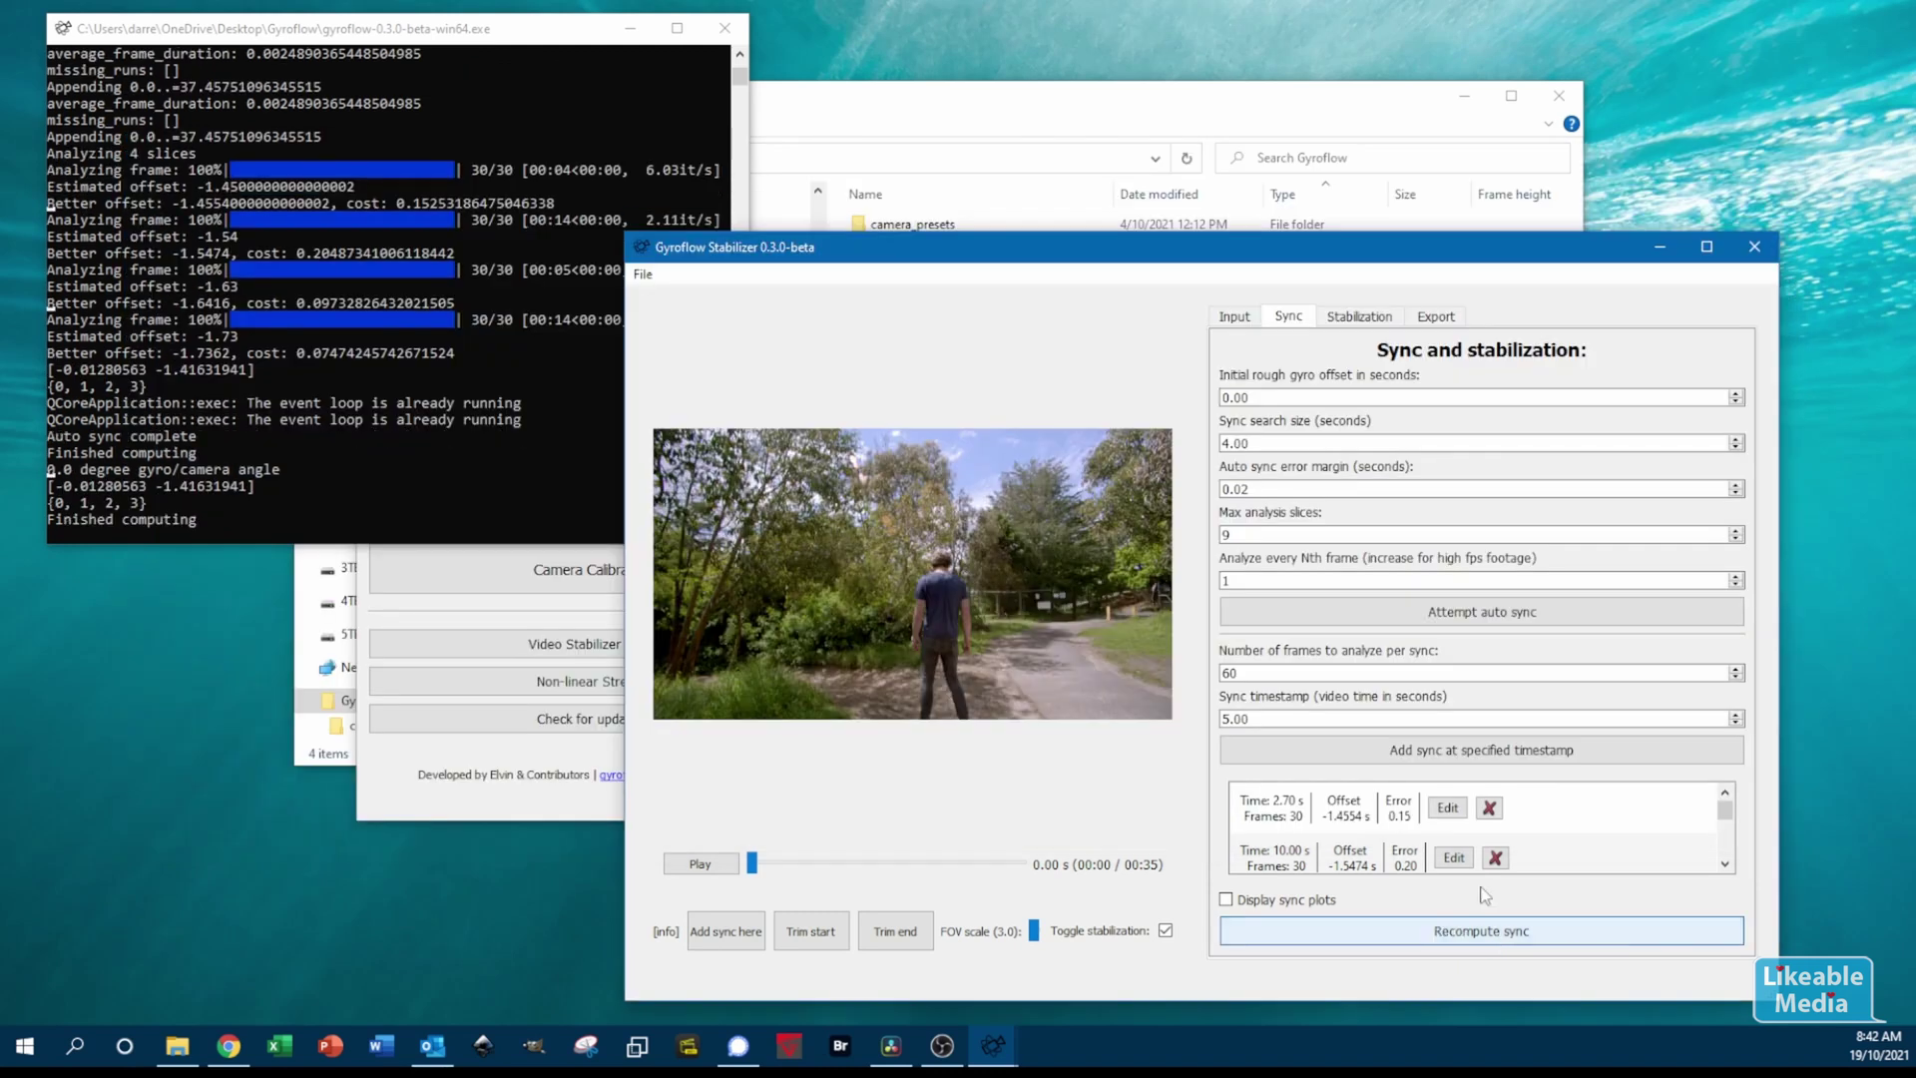
left_click(1437, 317)
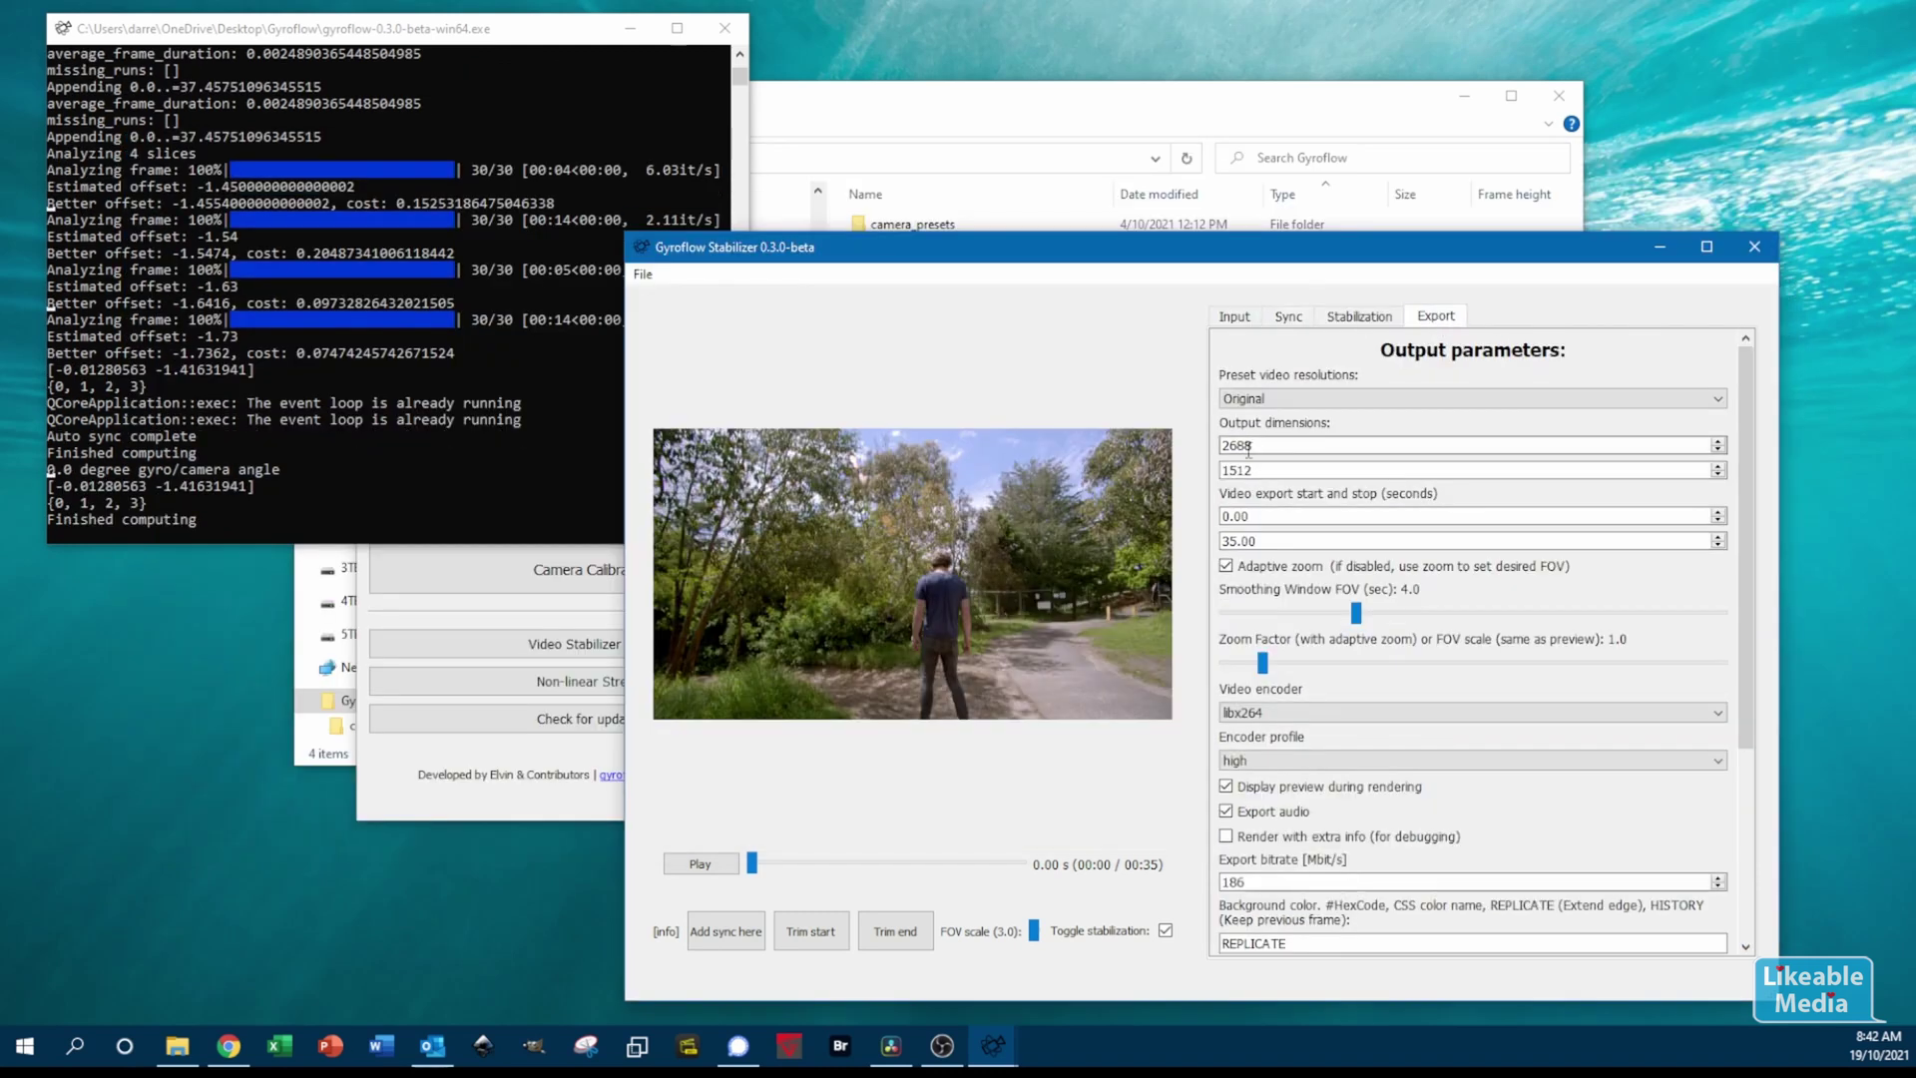
With preview during rendering off, save the stabilized keyframes as KeyFrames.csv
left_click(1227, 786)
scroll(1431, 833, "down", 8)
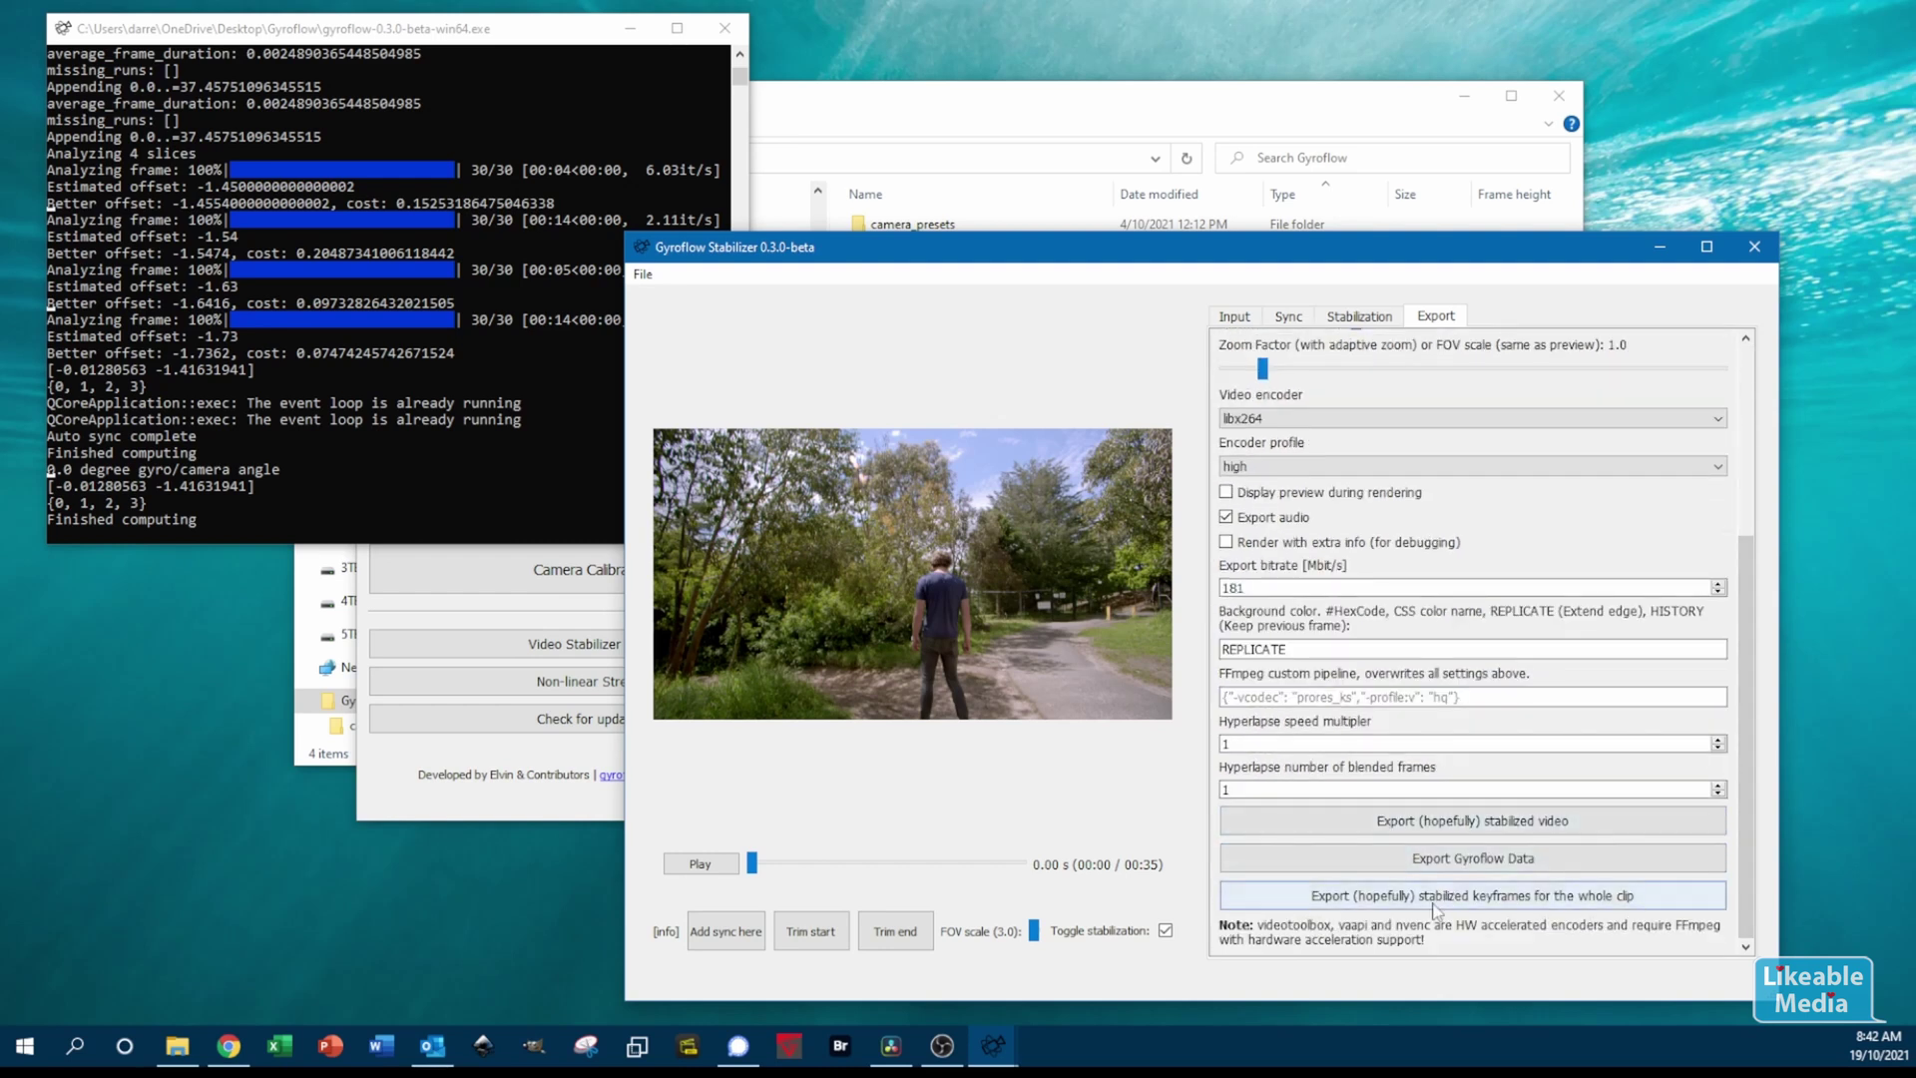
left_click(1438, 898)
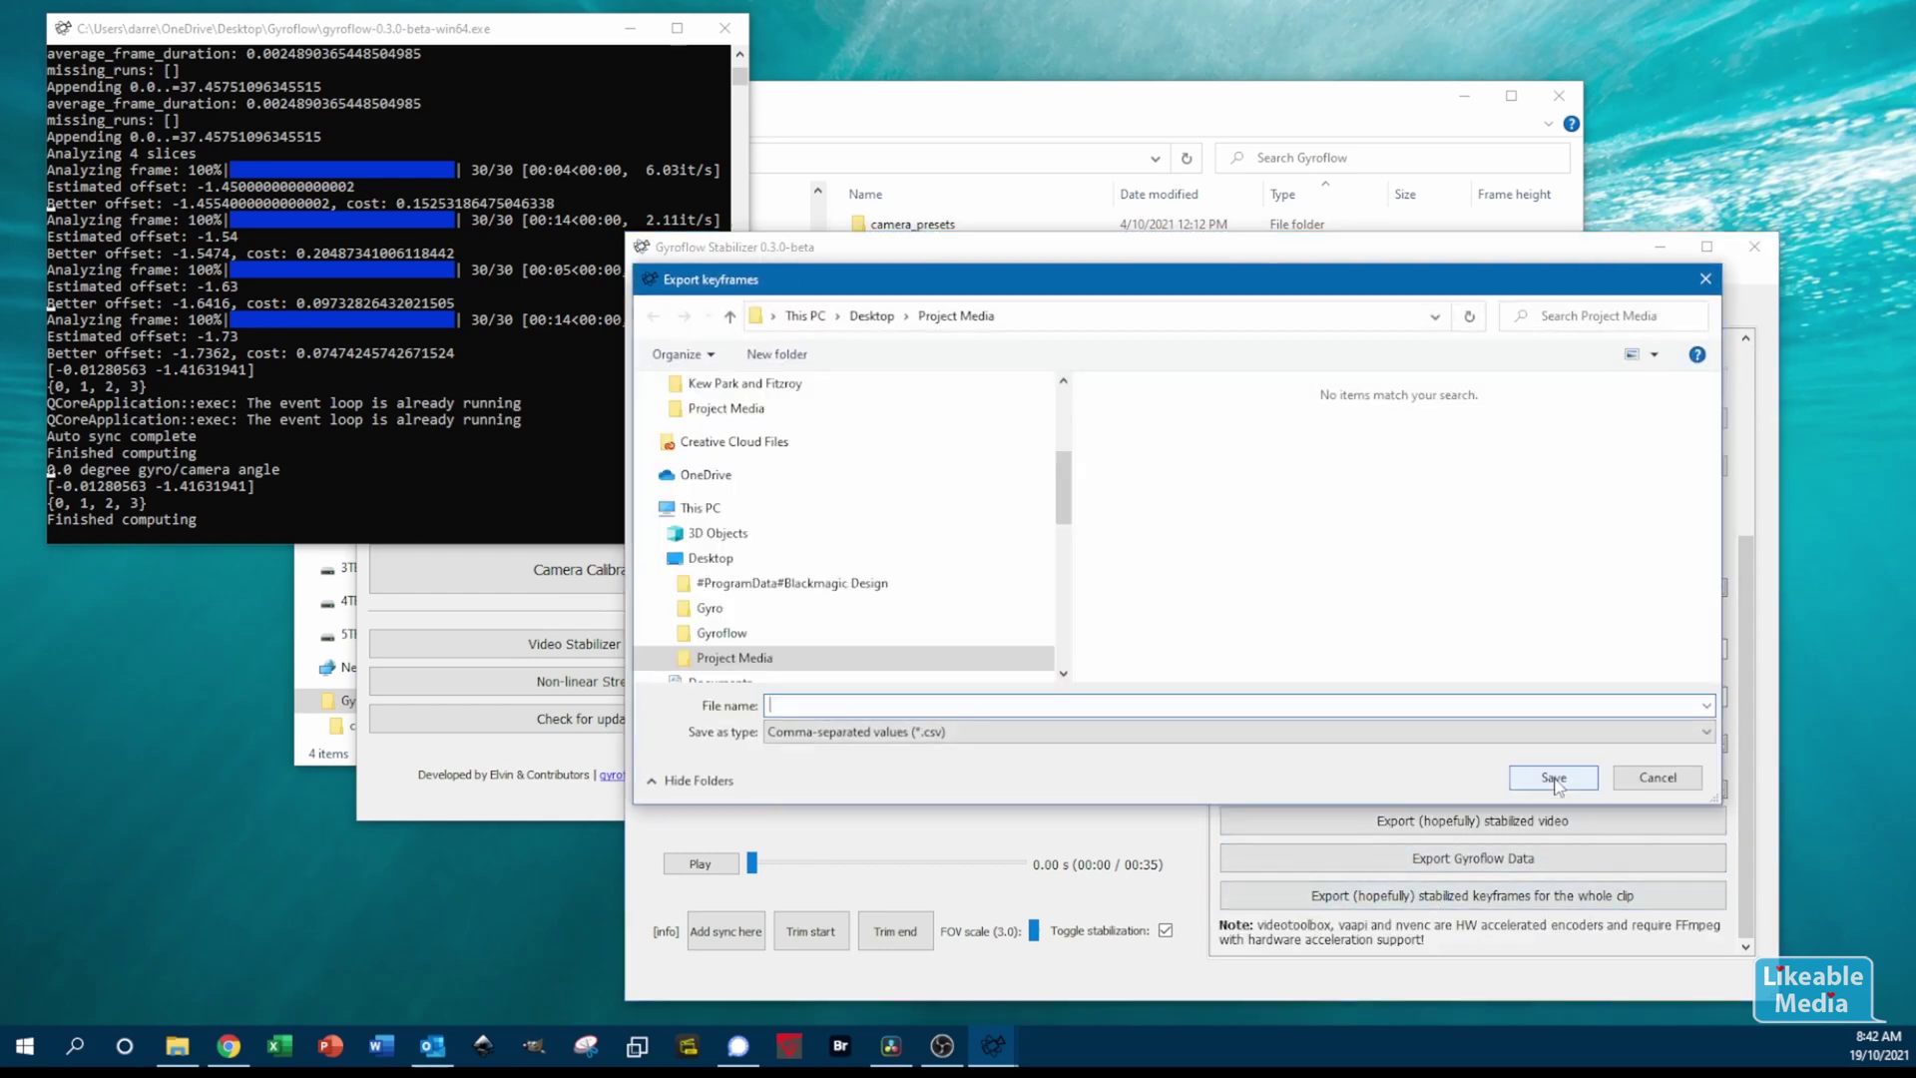
type("Key")
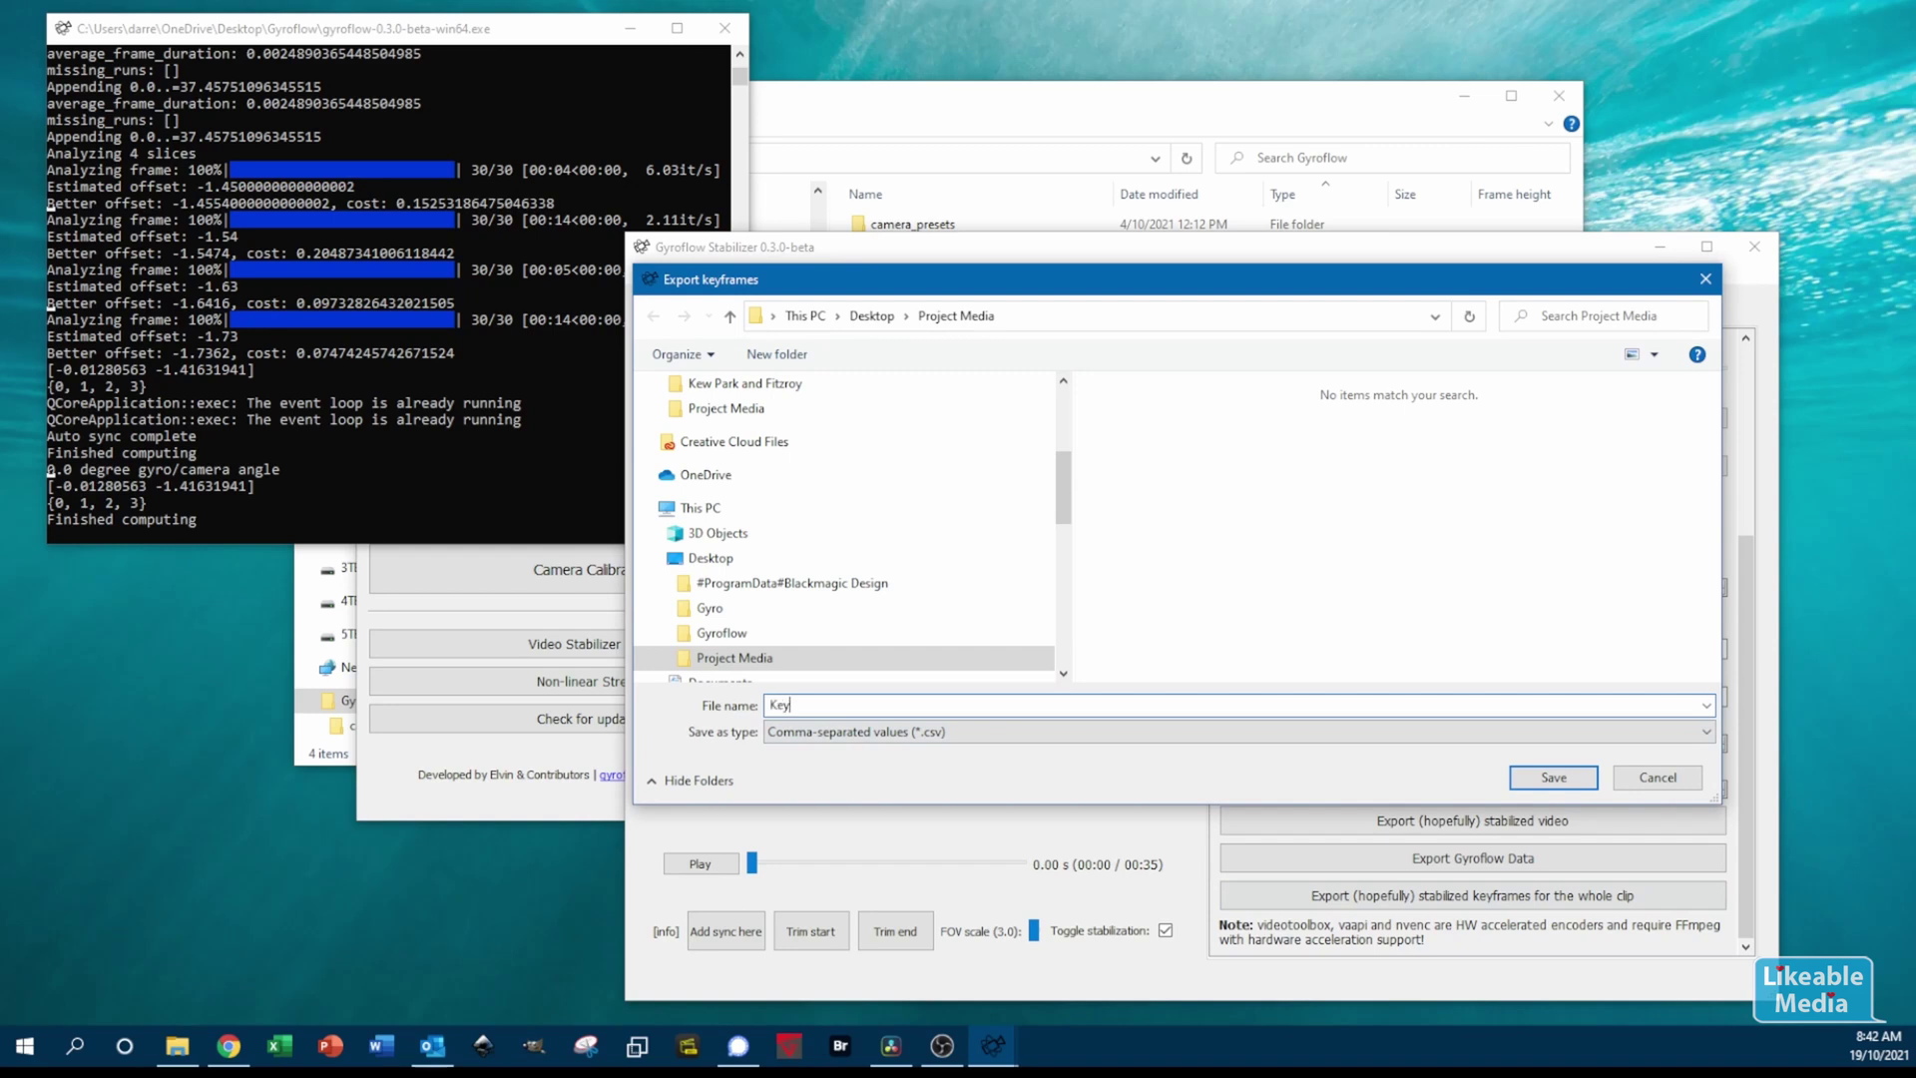
type("Frames")
left_click(1547, 785)
Close the console window and Gyroflow
left_click(543, 26)
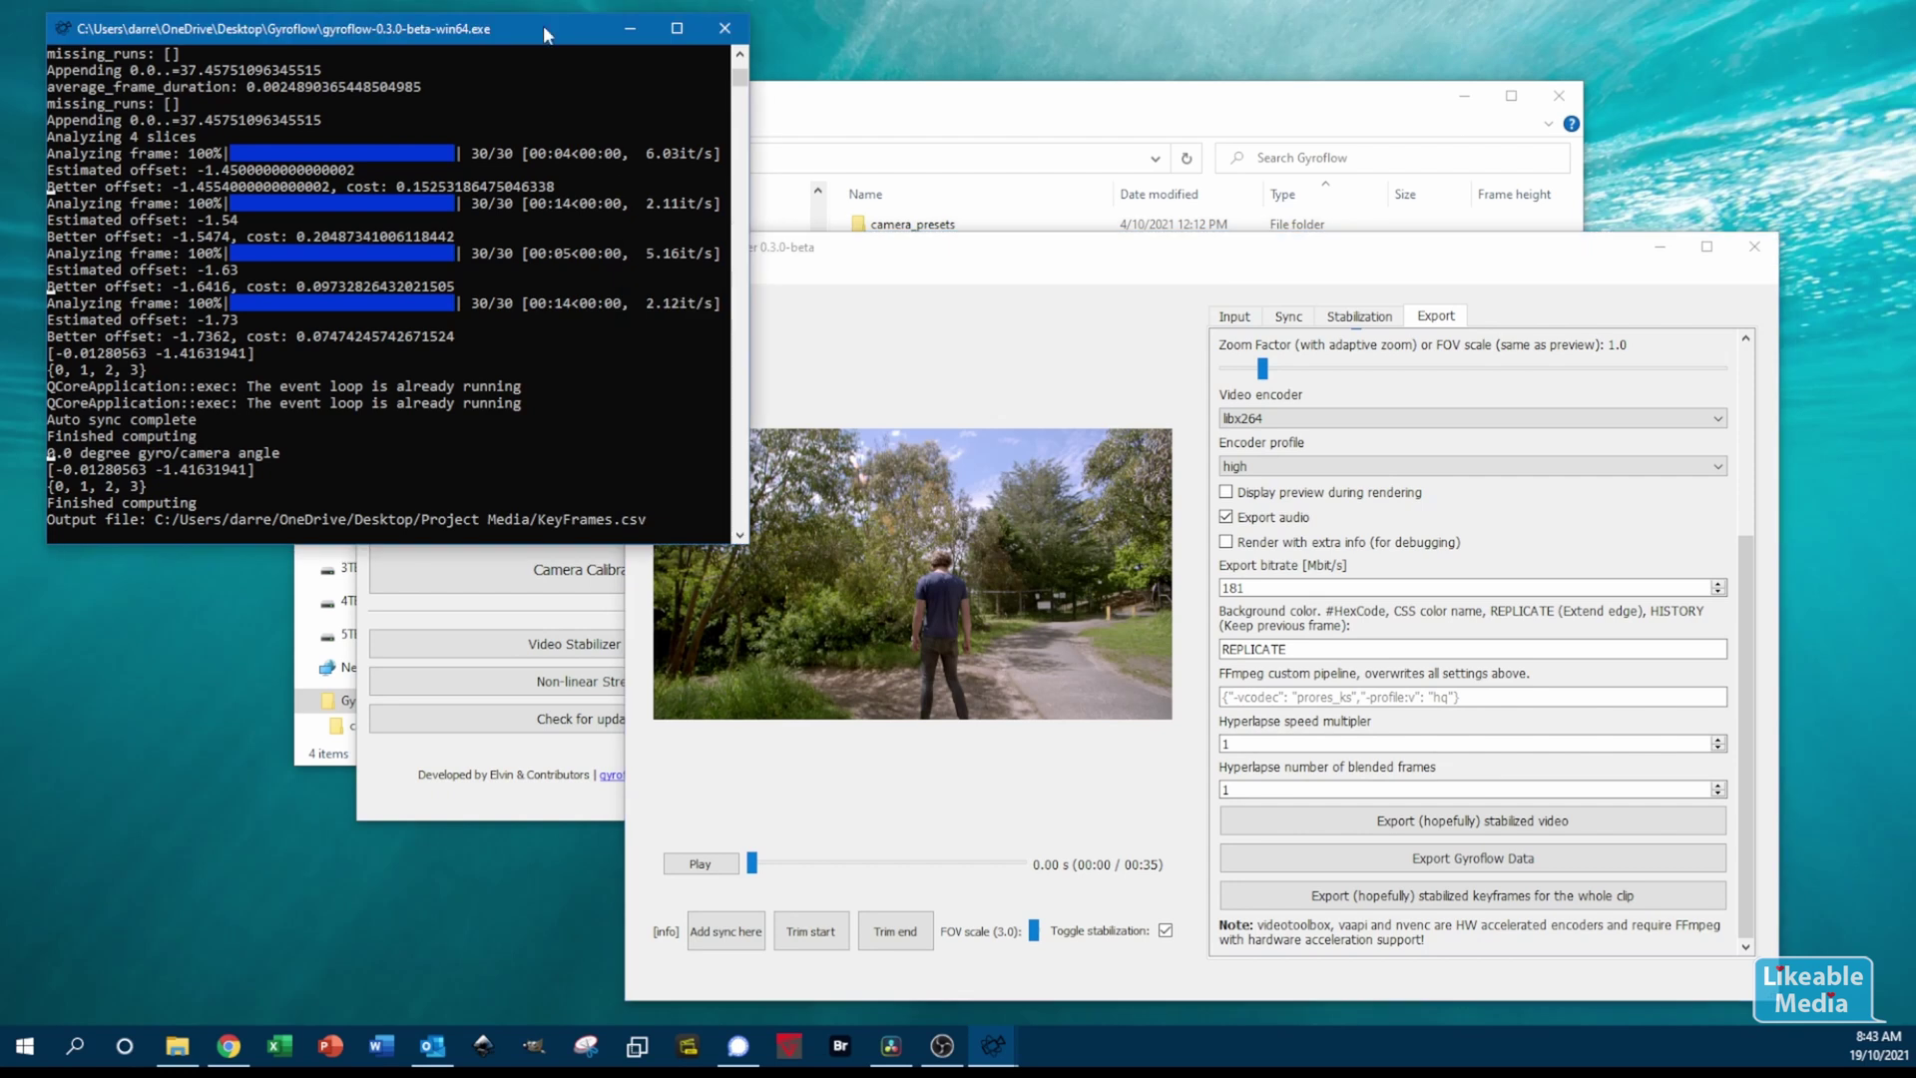
scroll(605, 347, "down", 3)
left_click(727, 28)
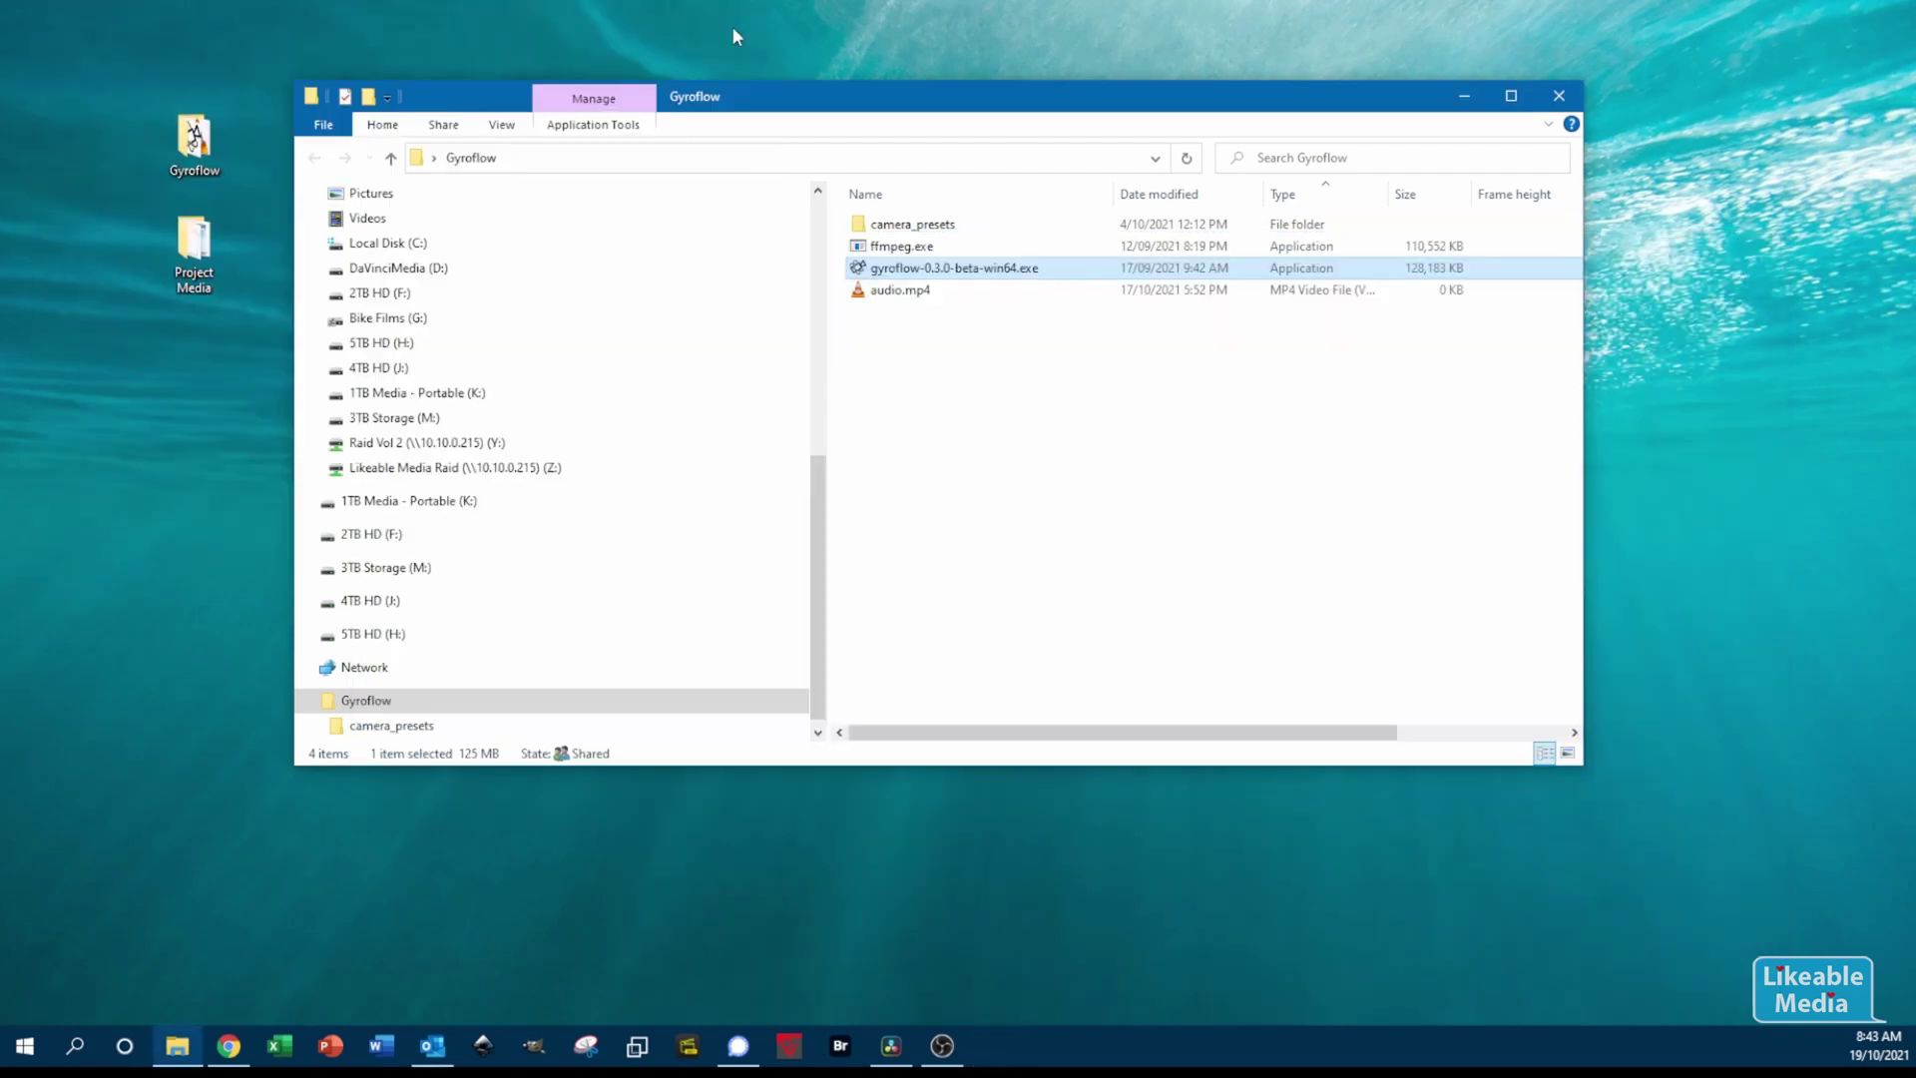
Open the clip in Fusion, add a Fisheye stabilizer node via a 'fish' search, then minimise Resolve
left_click(891, 1045)
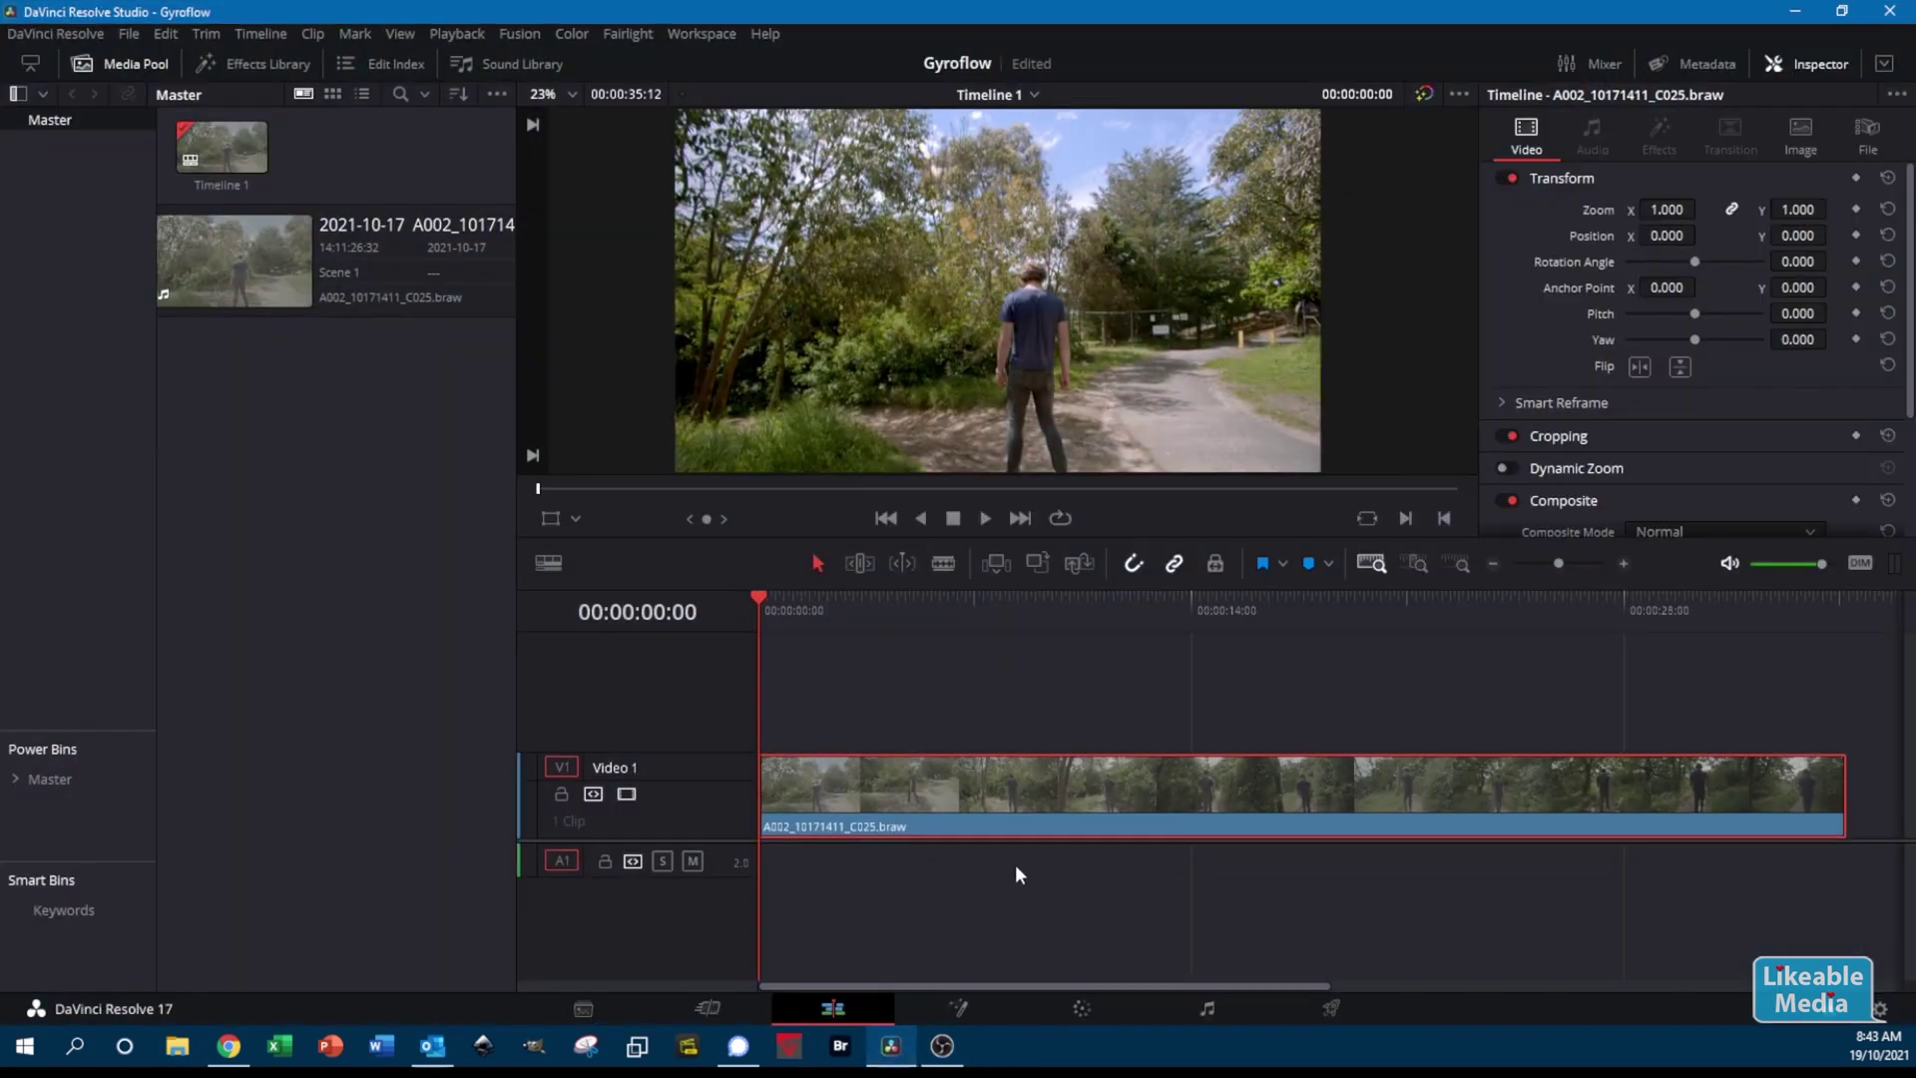
left_click(960, 1010)
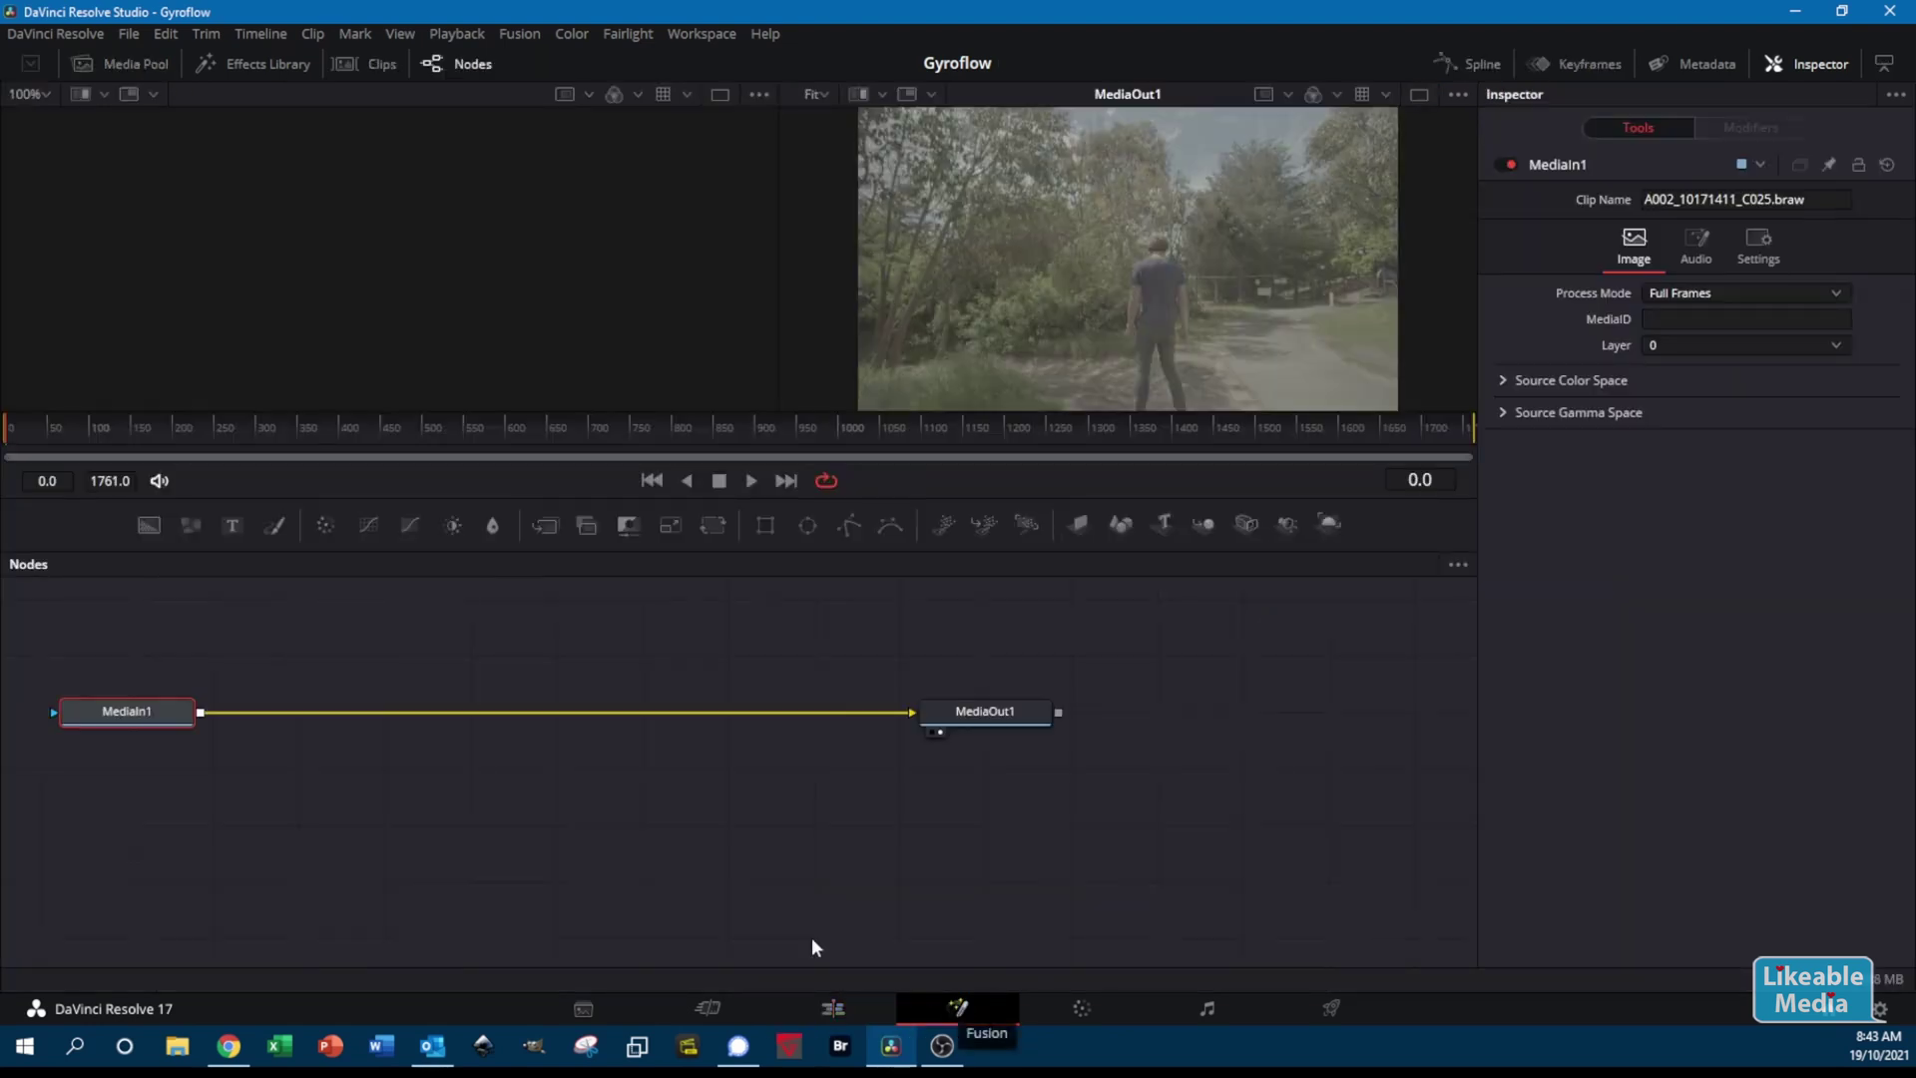
mouse_move(130, 710)
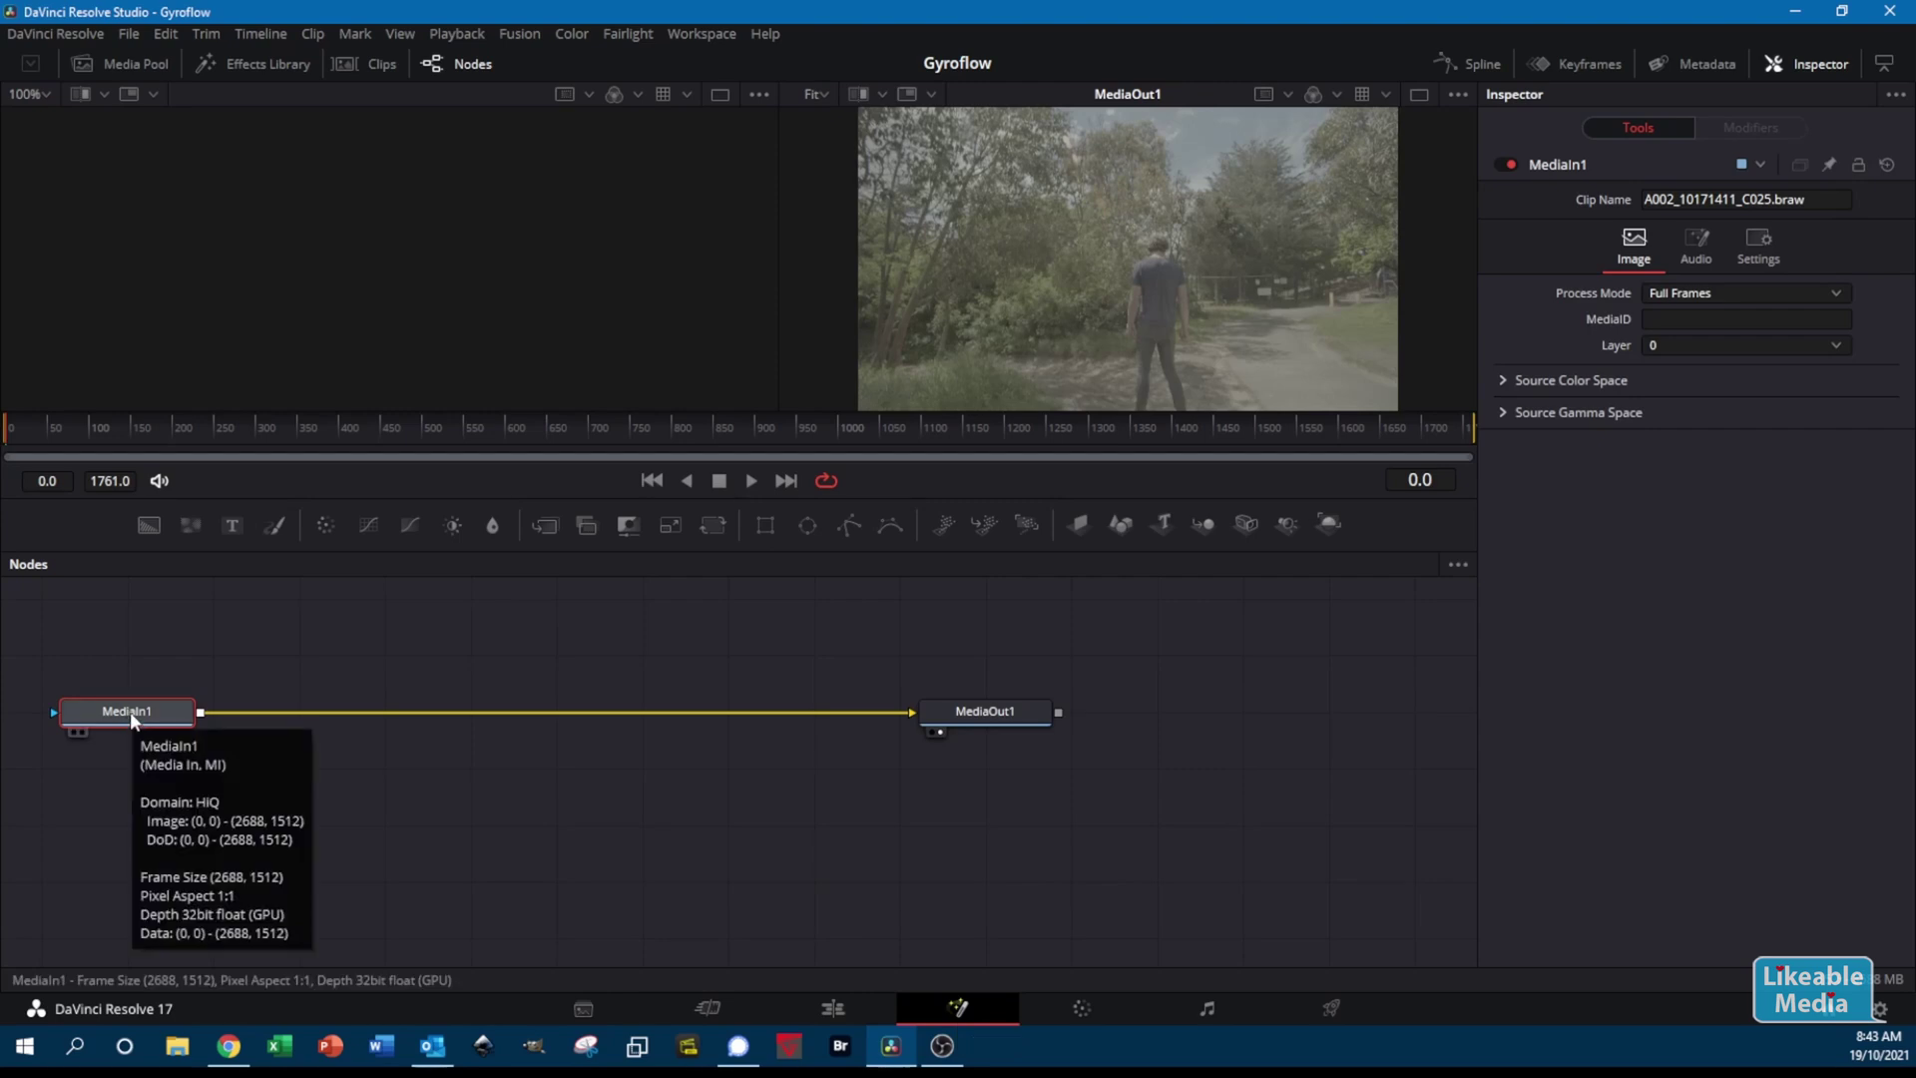
key("shift+space")
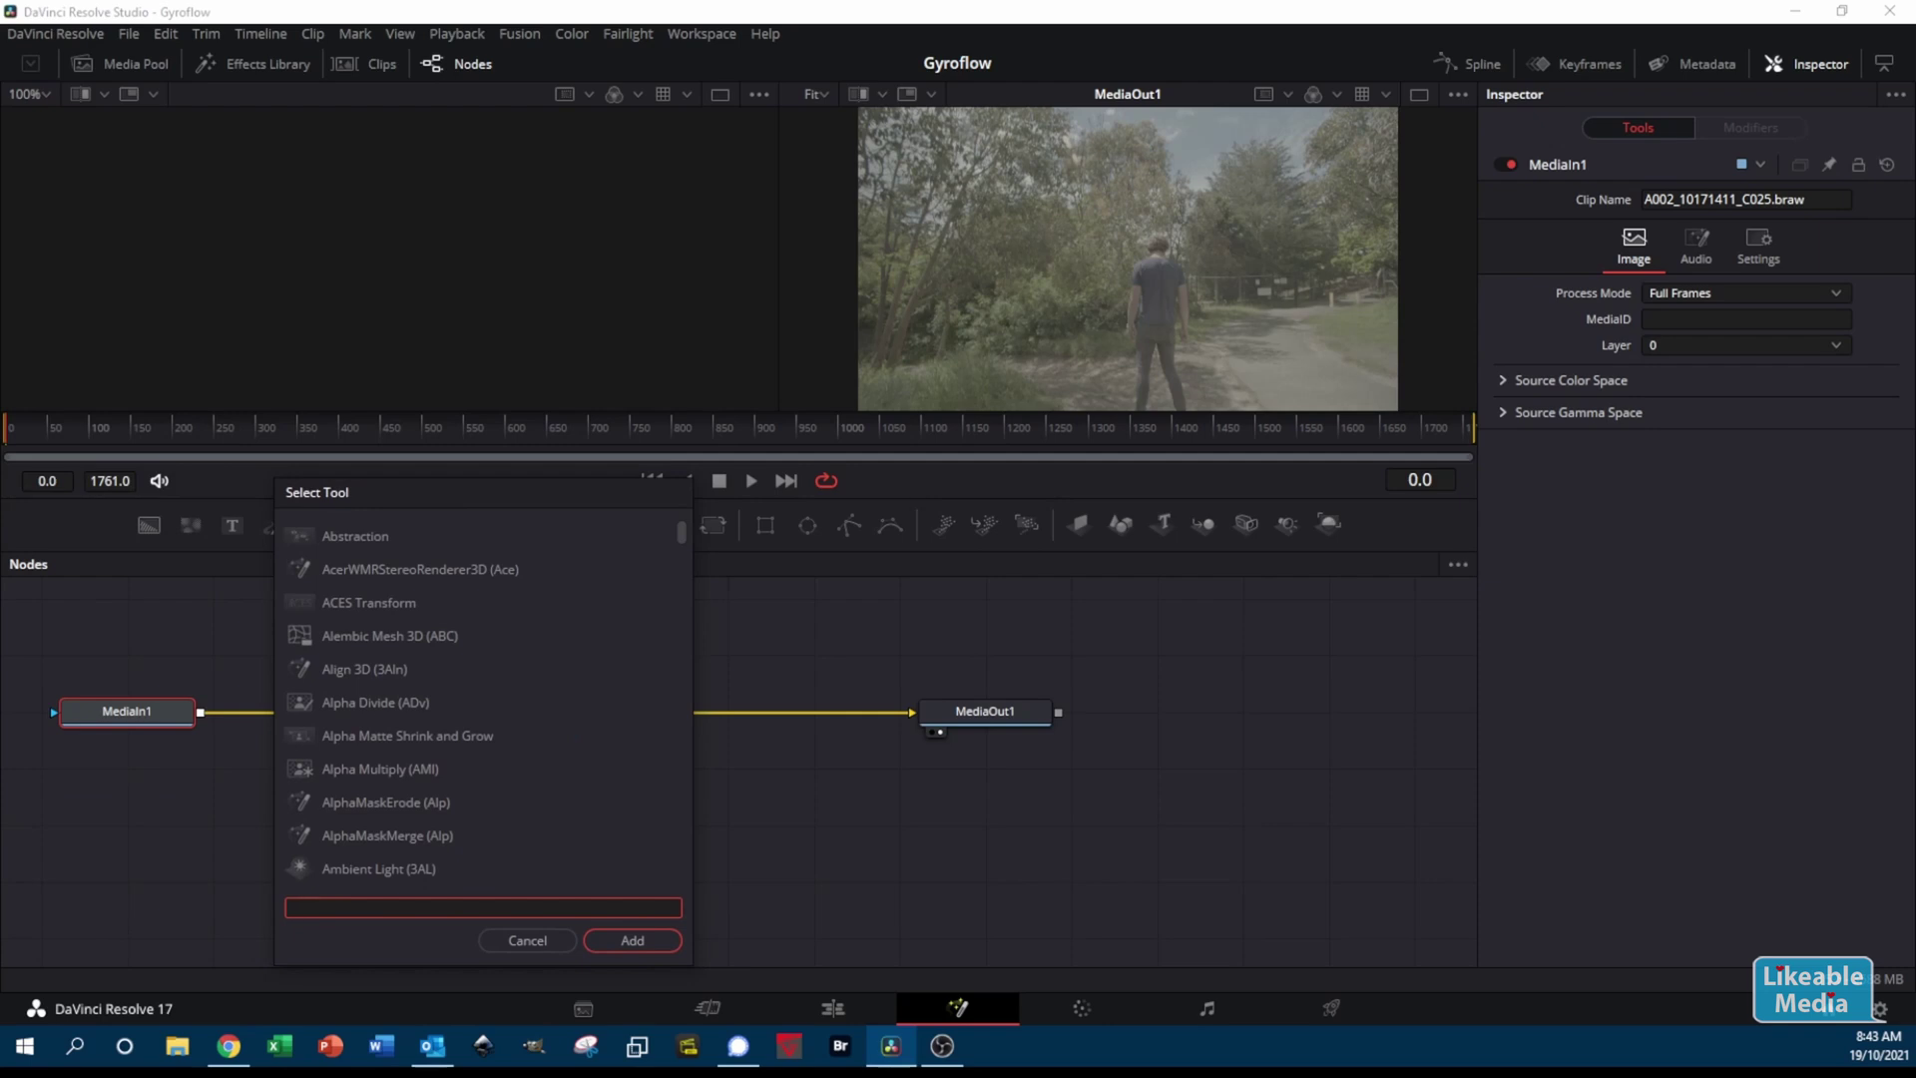
type("fish")
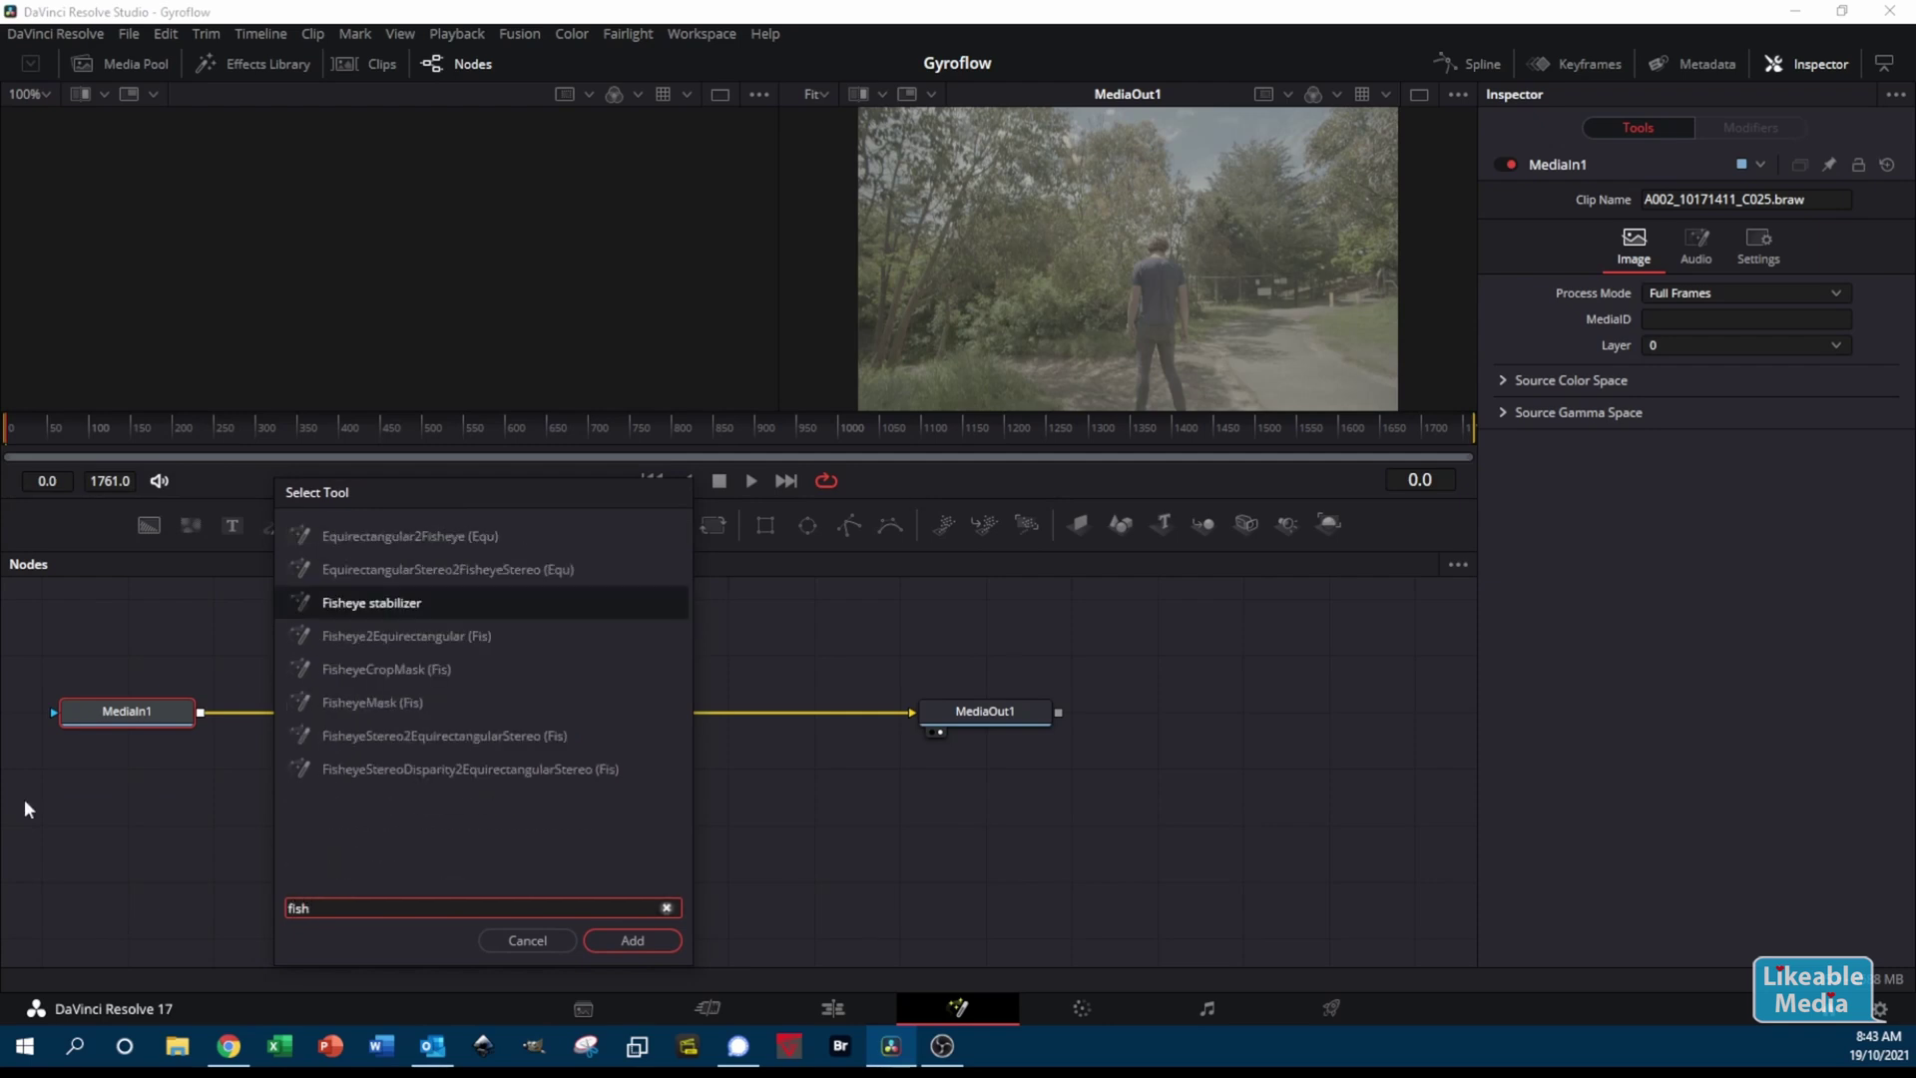
left_click(633, 941)
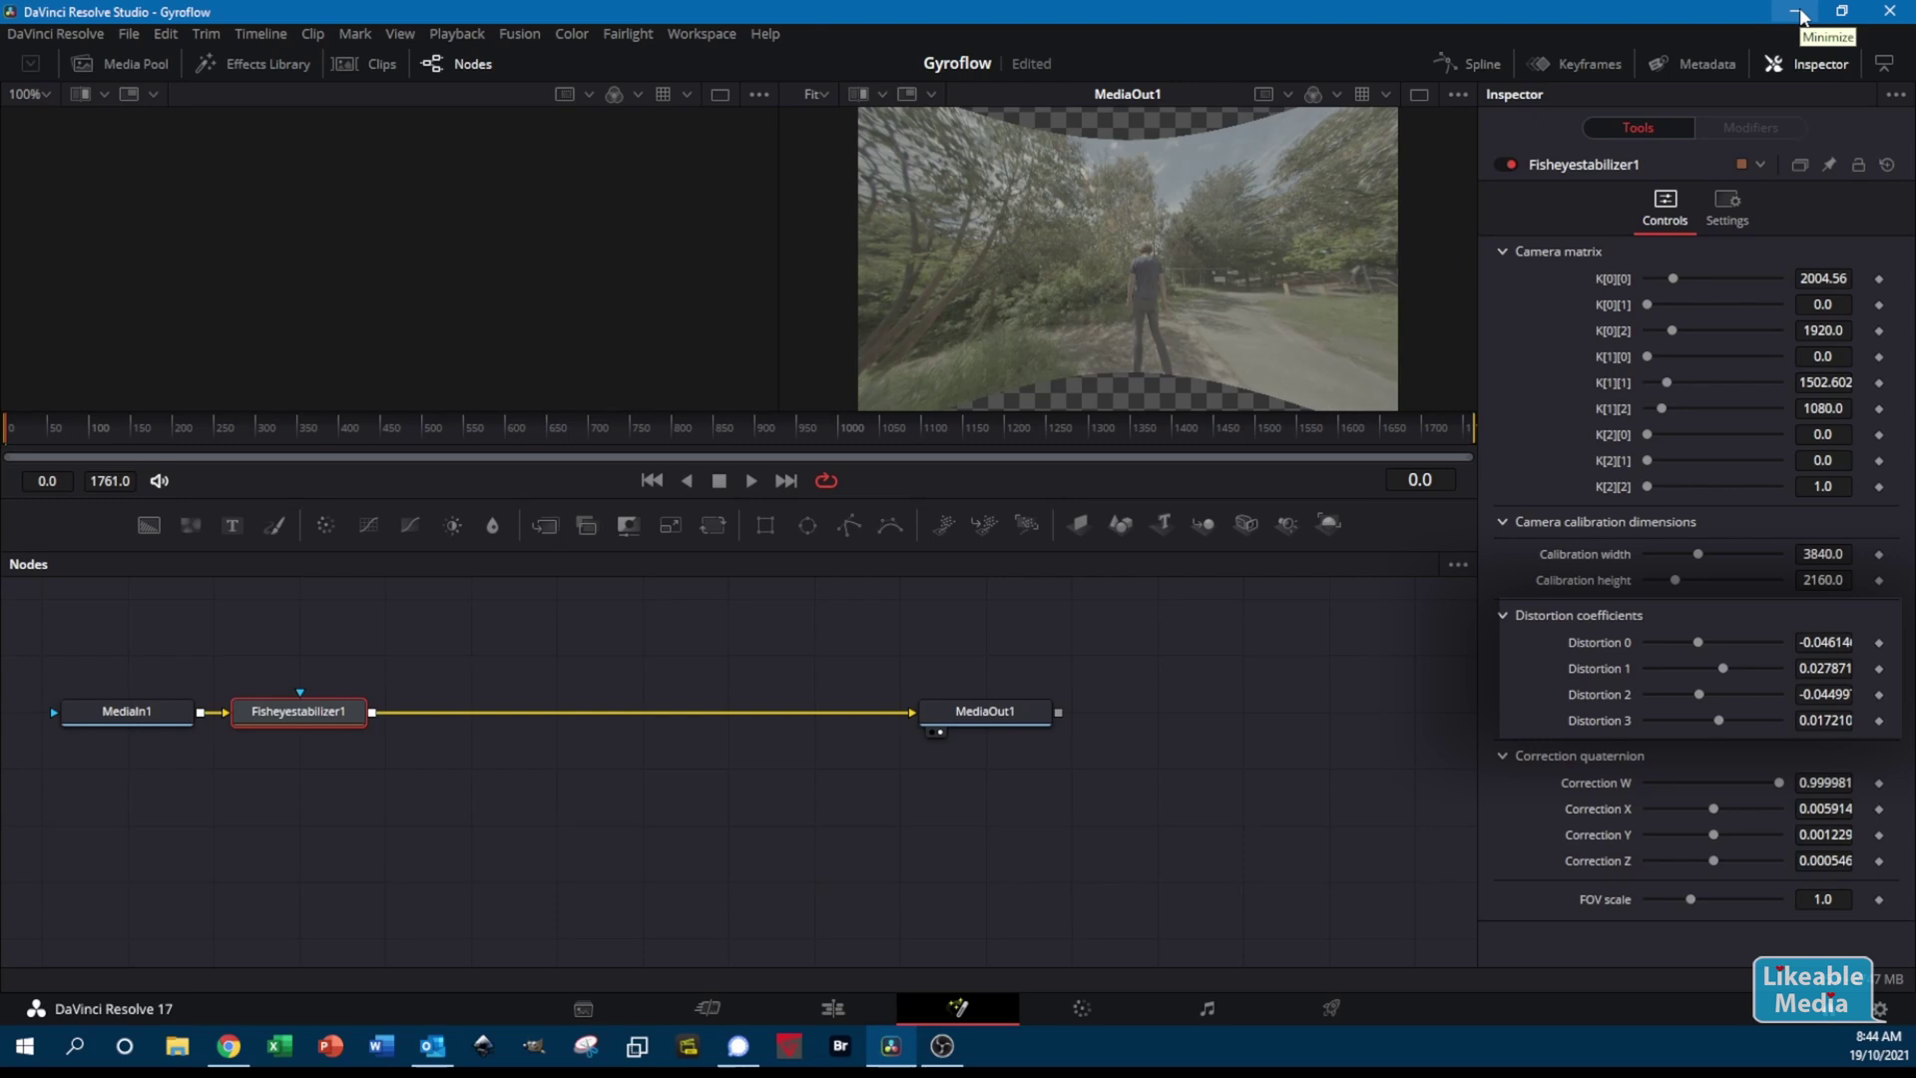
left_click(1801, 12)
Browse Gyroflow's camera_presets\Blackmagic folder with its three JSON lens files, then switch to Chrome
double_click(193, 140)
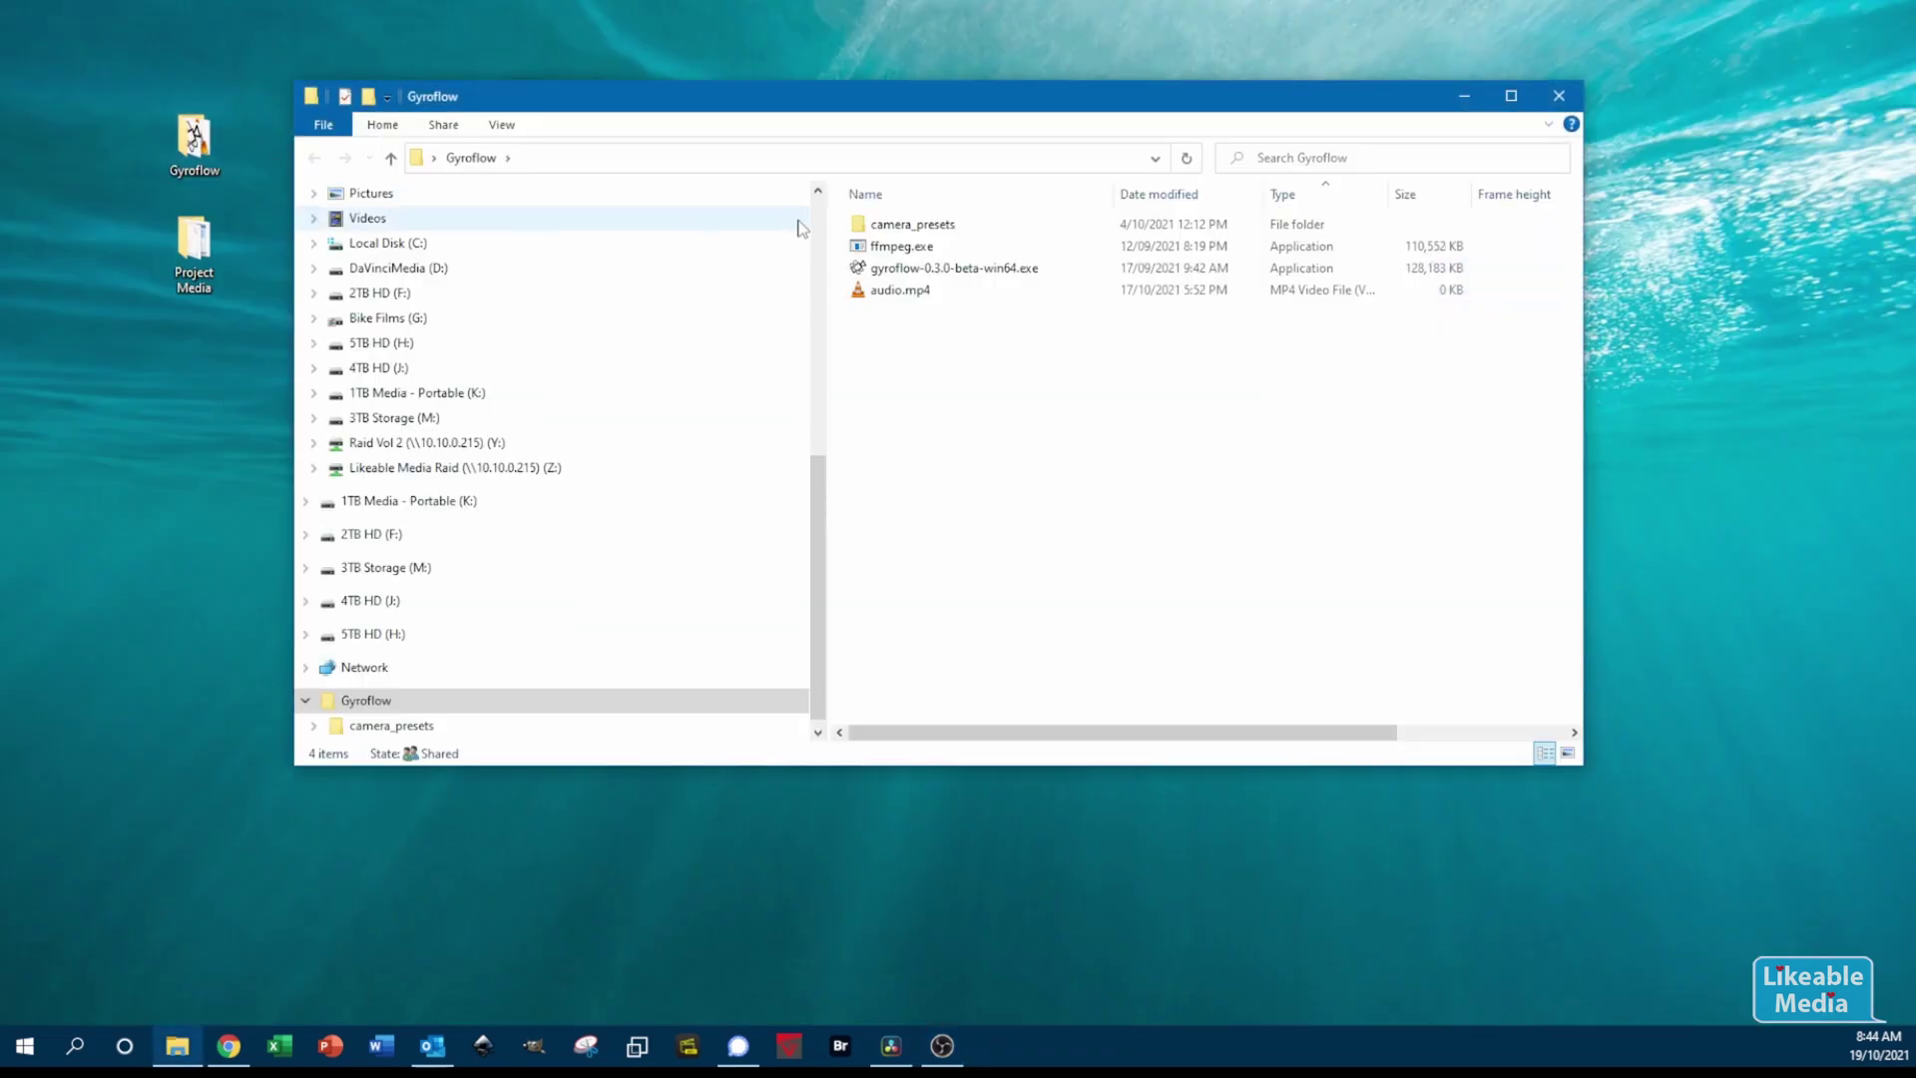
double_click(916, 224)
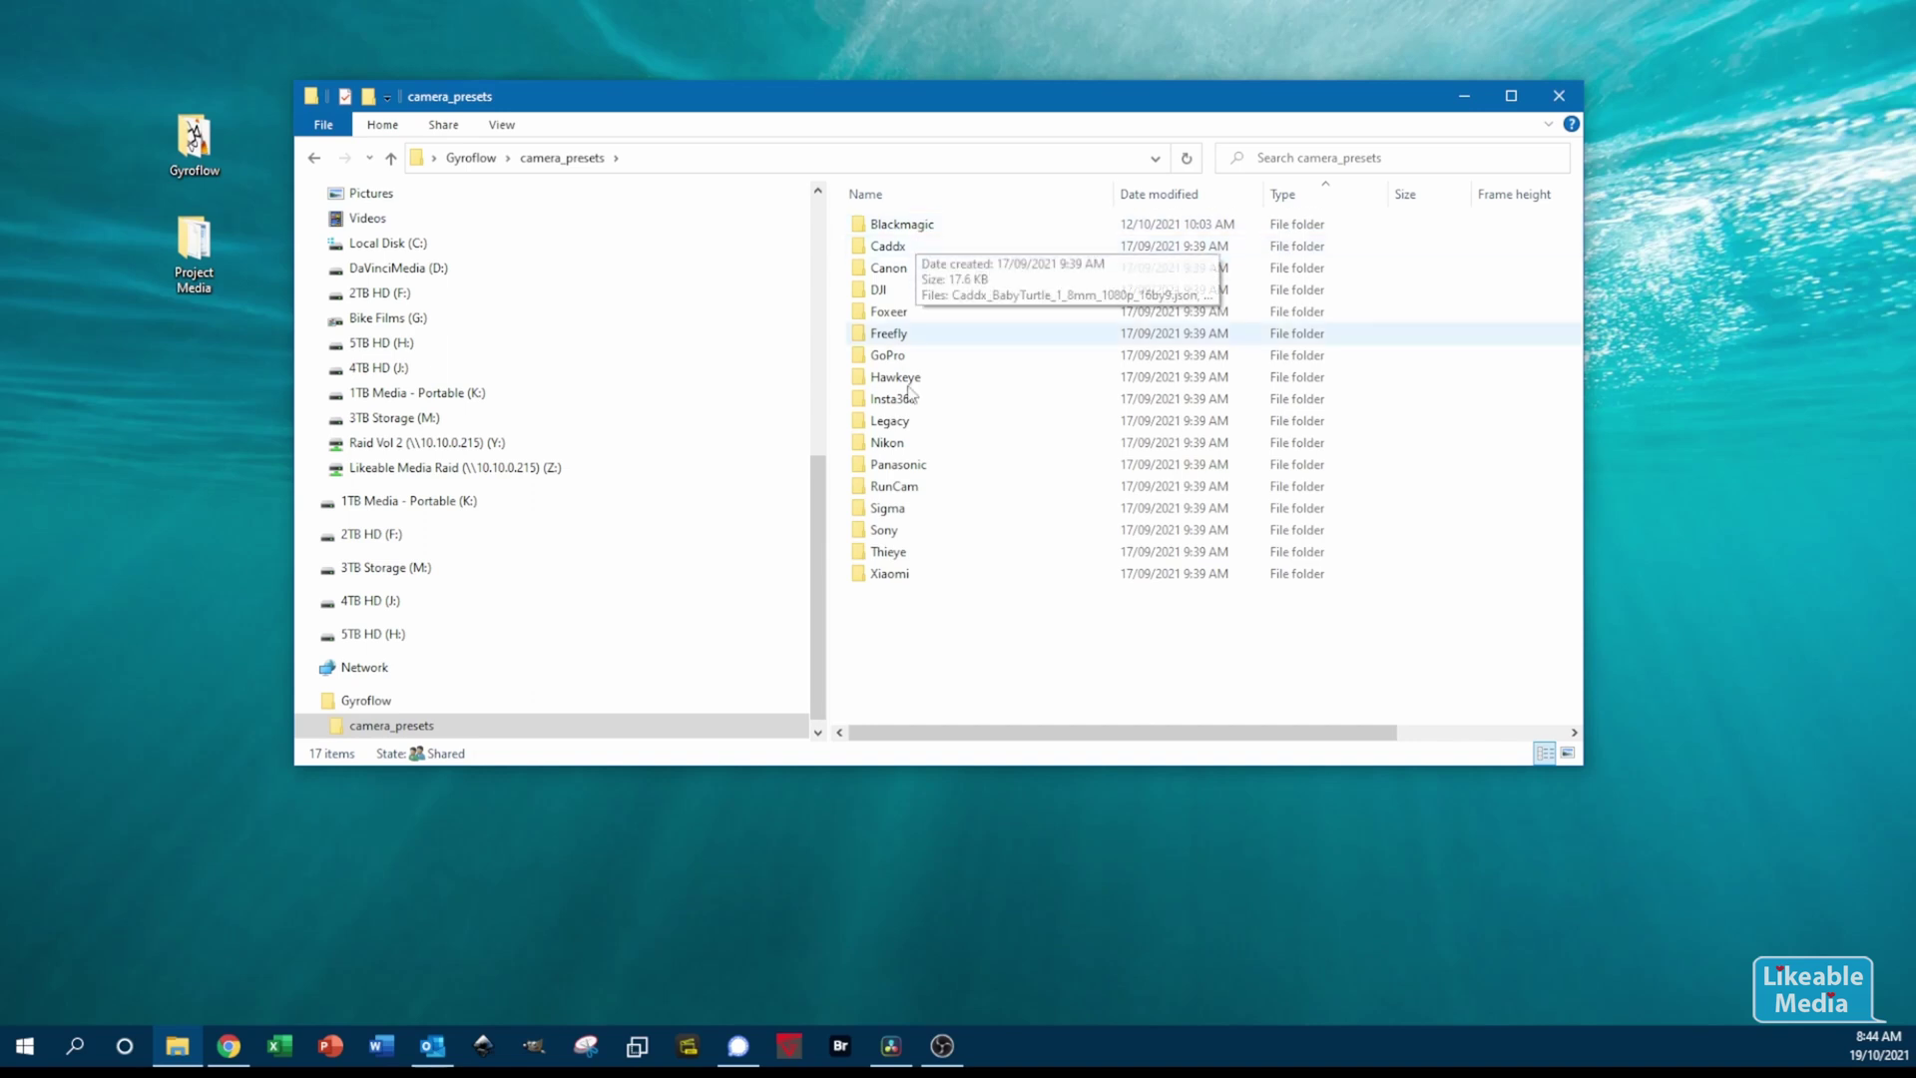
double_click(917, 226)
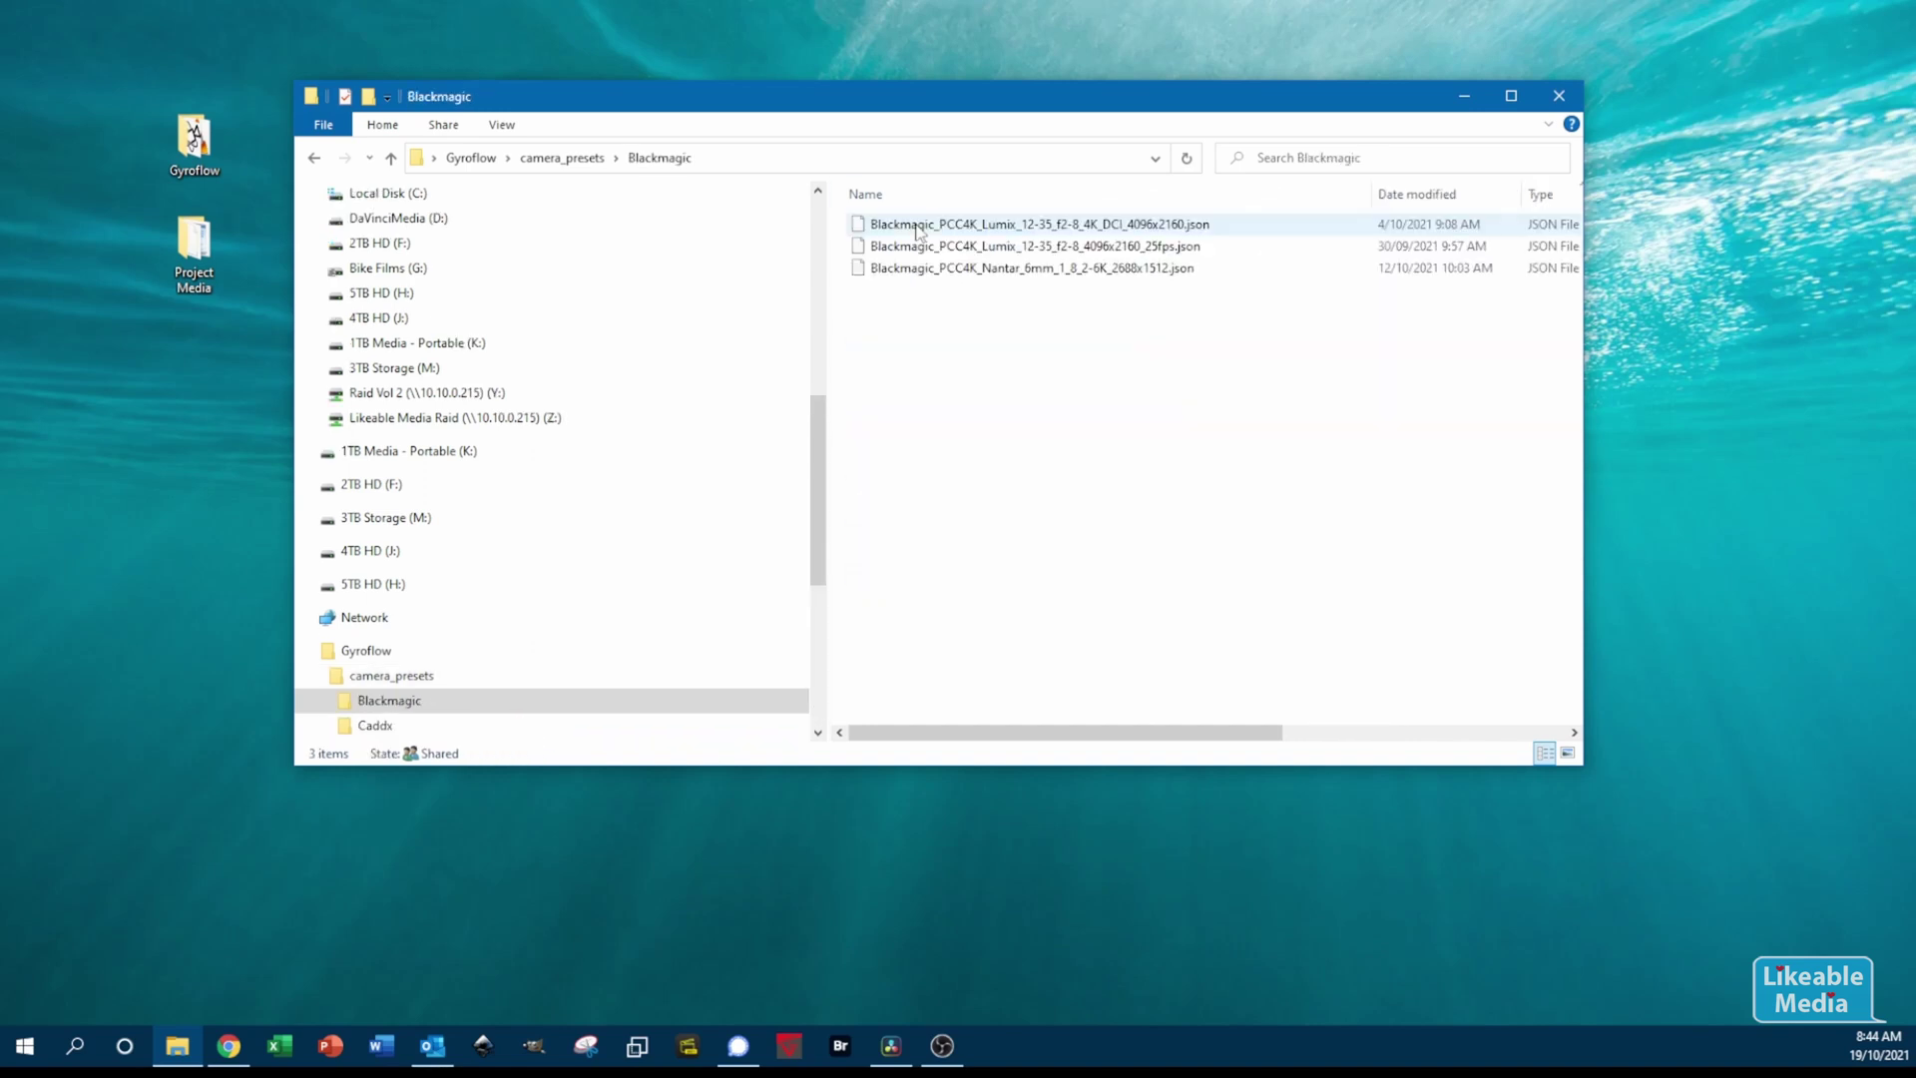
left_click(230, 1045)
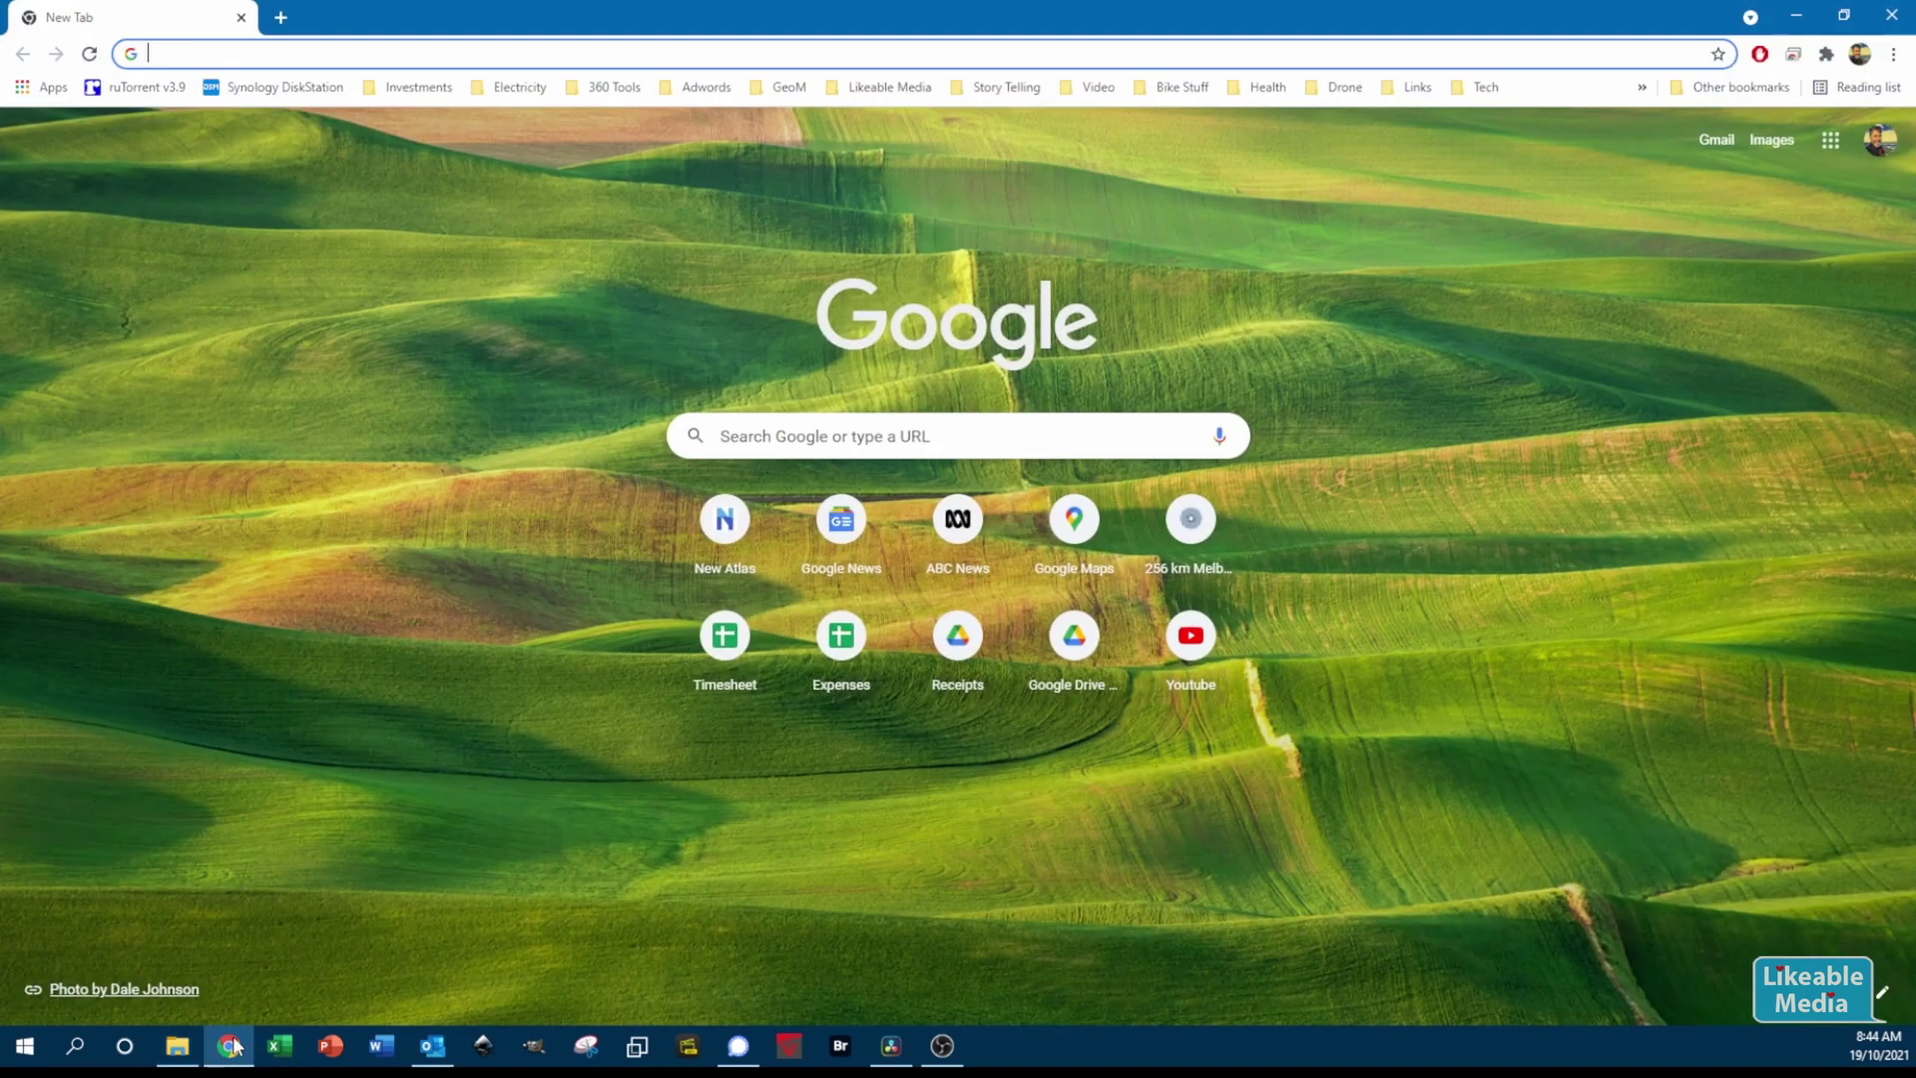
Open the Nantar 6mm preset JSON in Chrome and select distortion coefficient 0.17894711436946542
left_click_drag(505, 21, 583, 436)
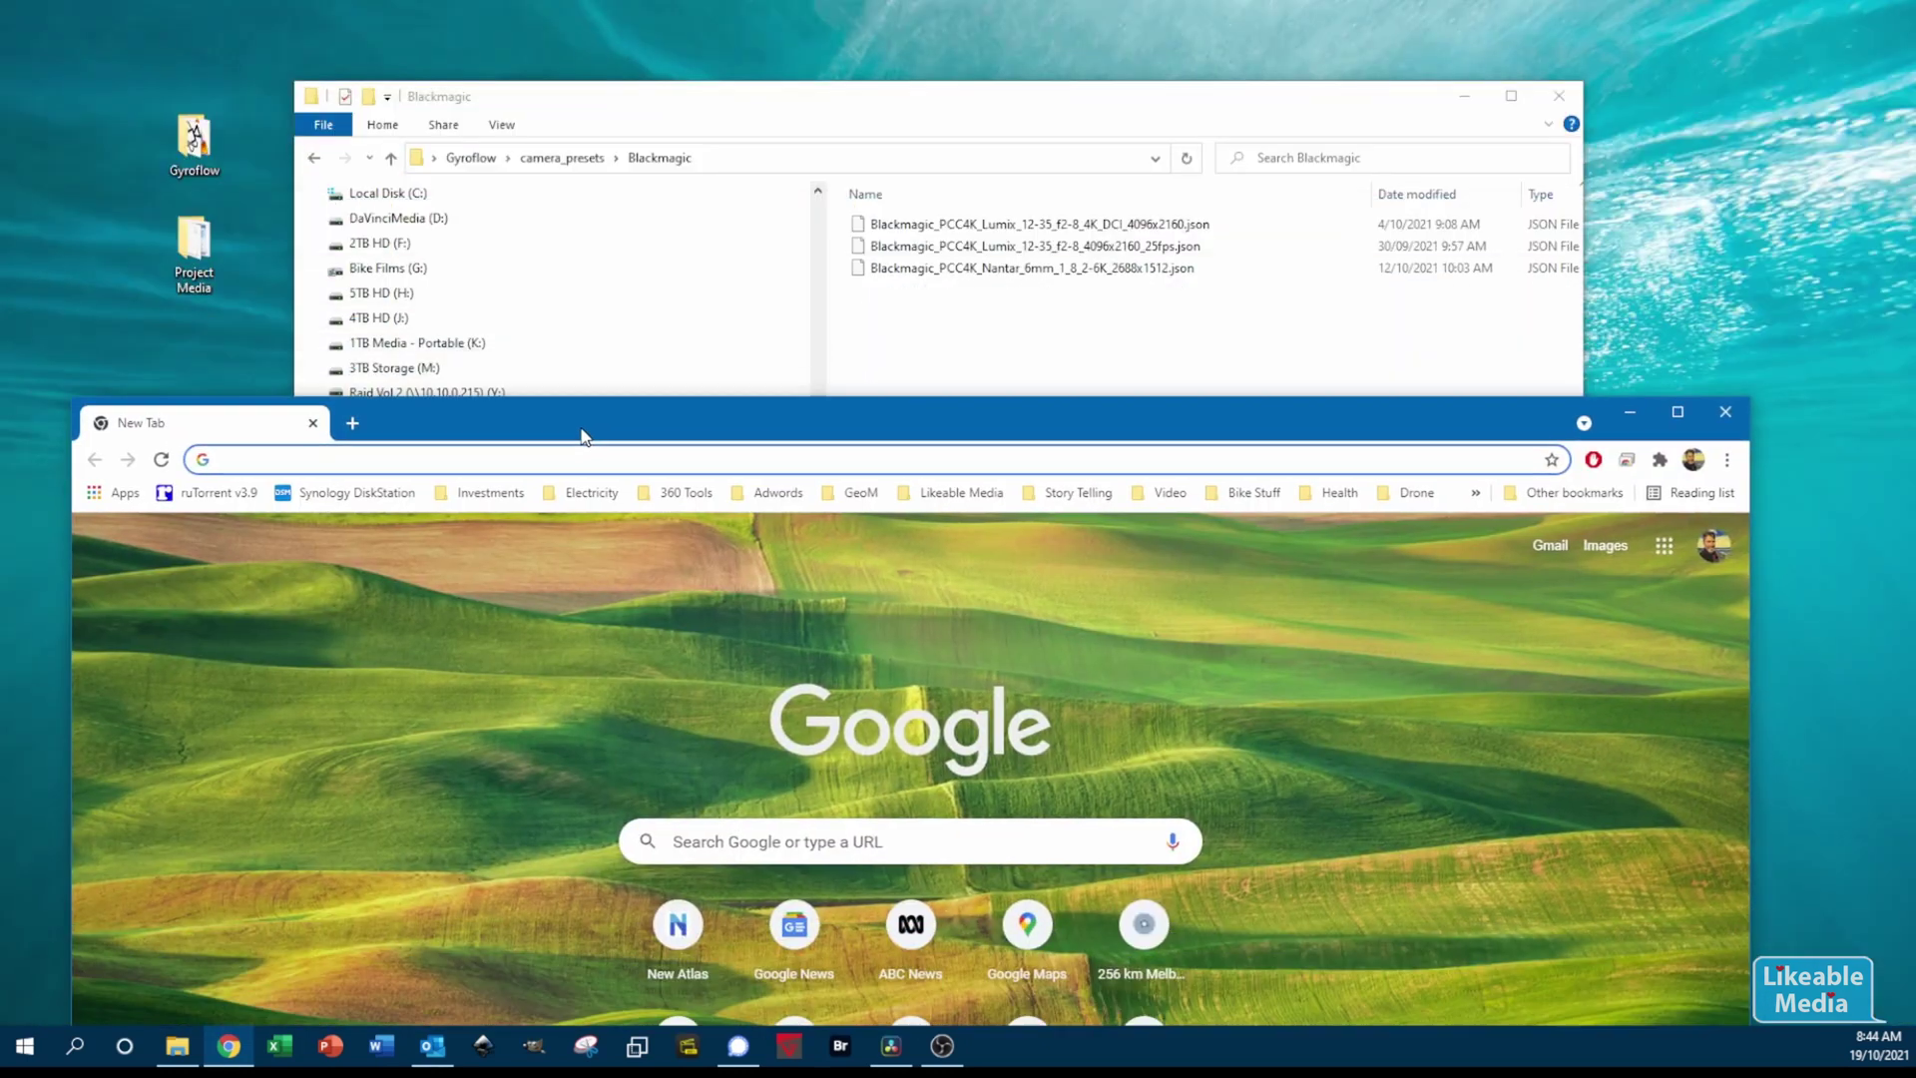
left_click_drag(938, 269, 371, 467)
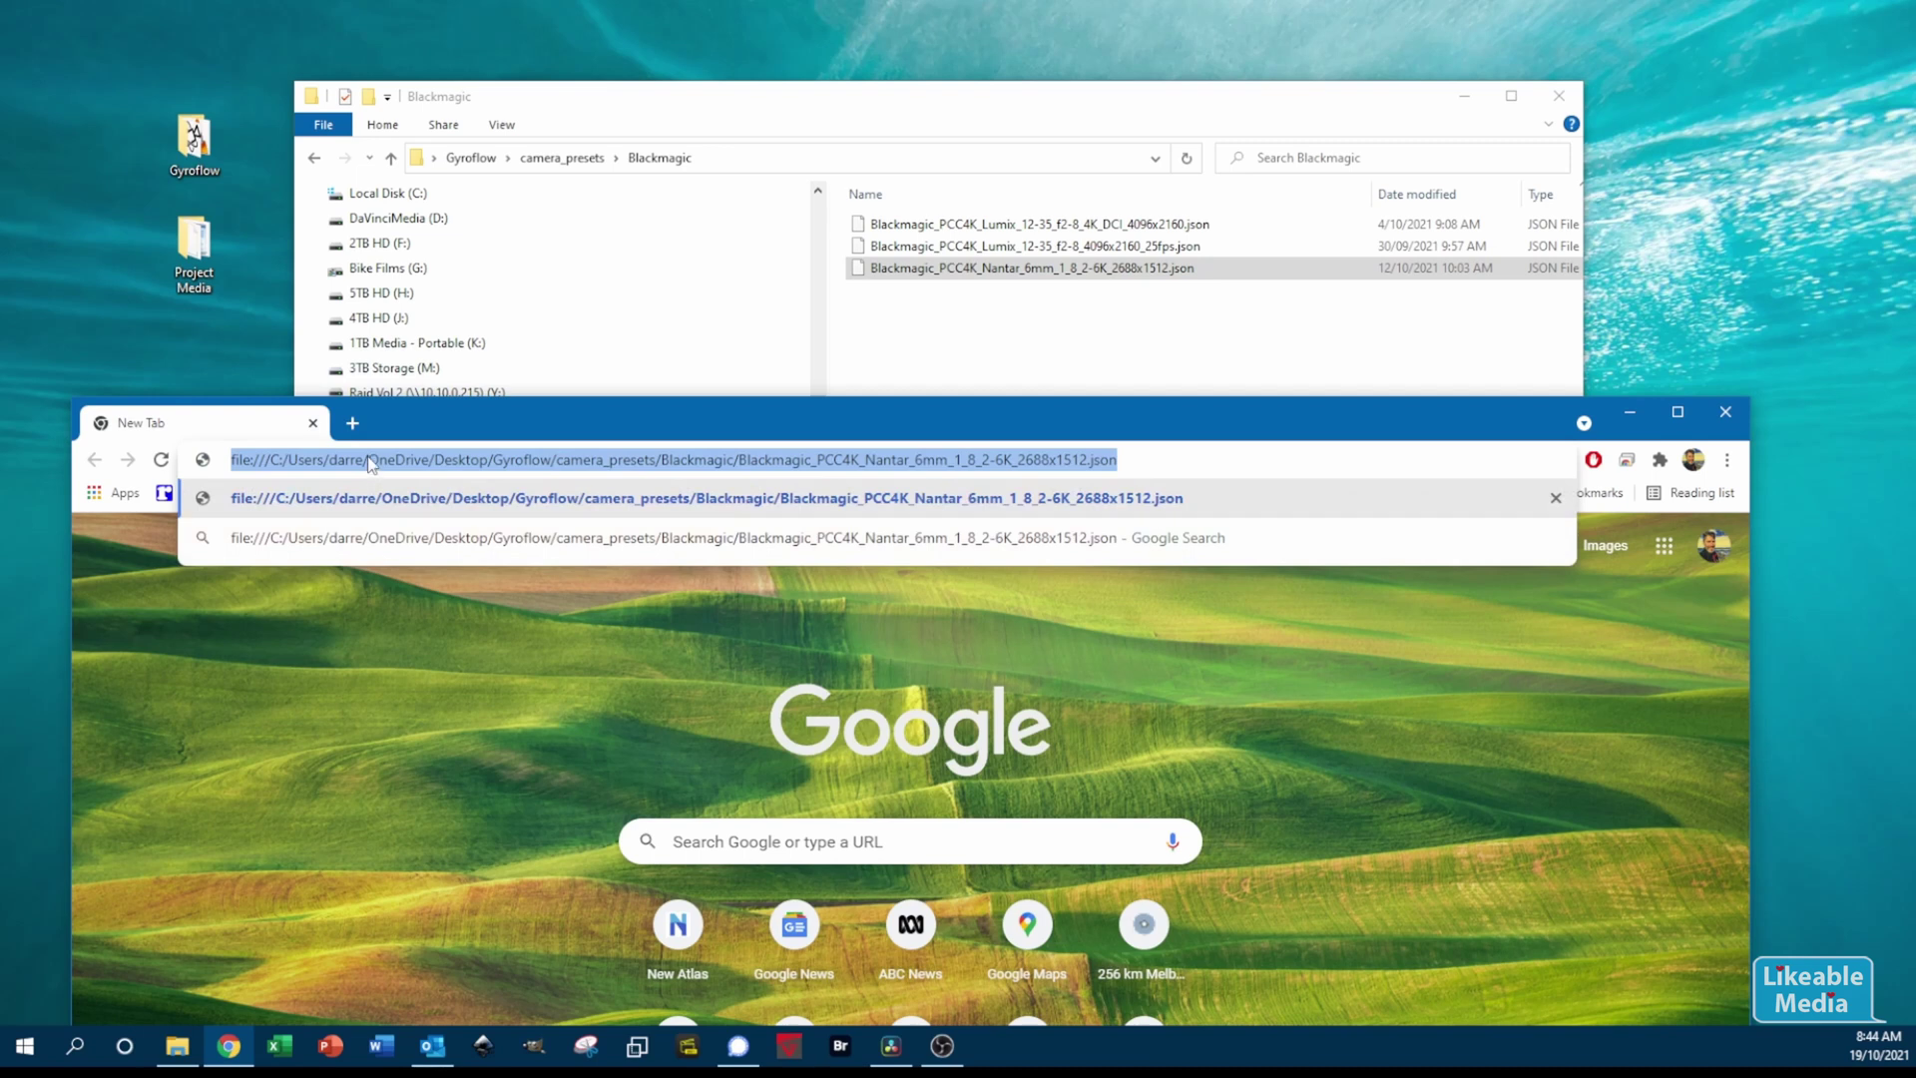
key("Return")
left_click_drag(658, 429, 820, 92)
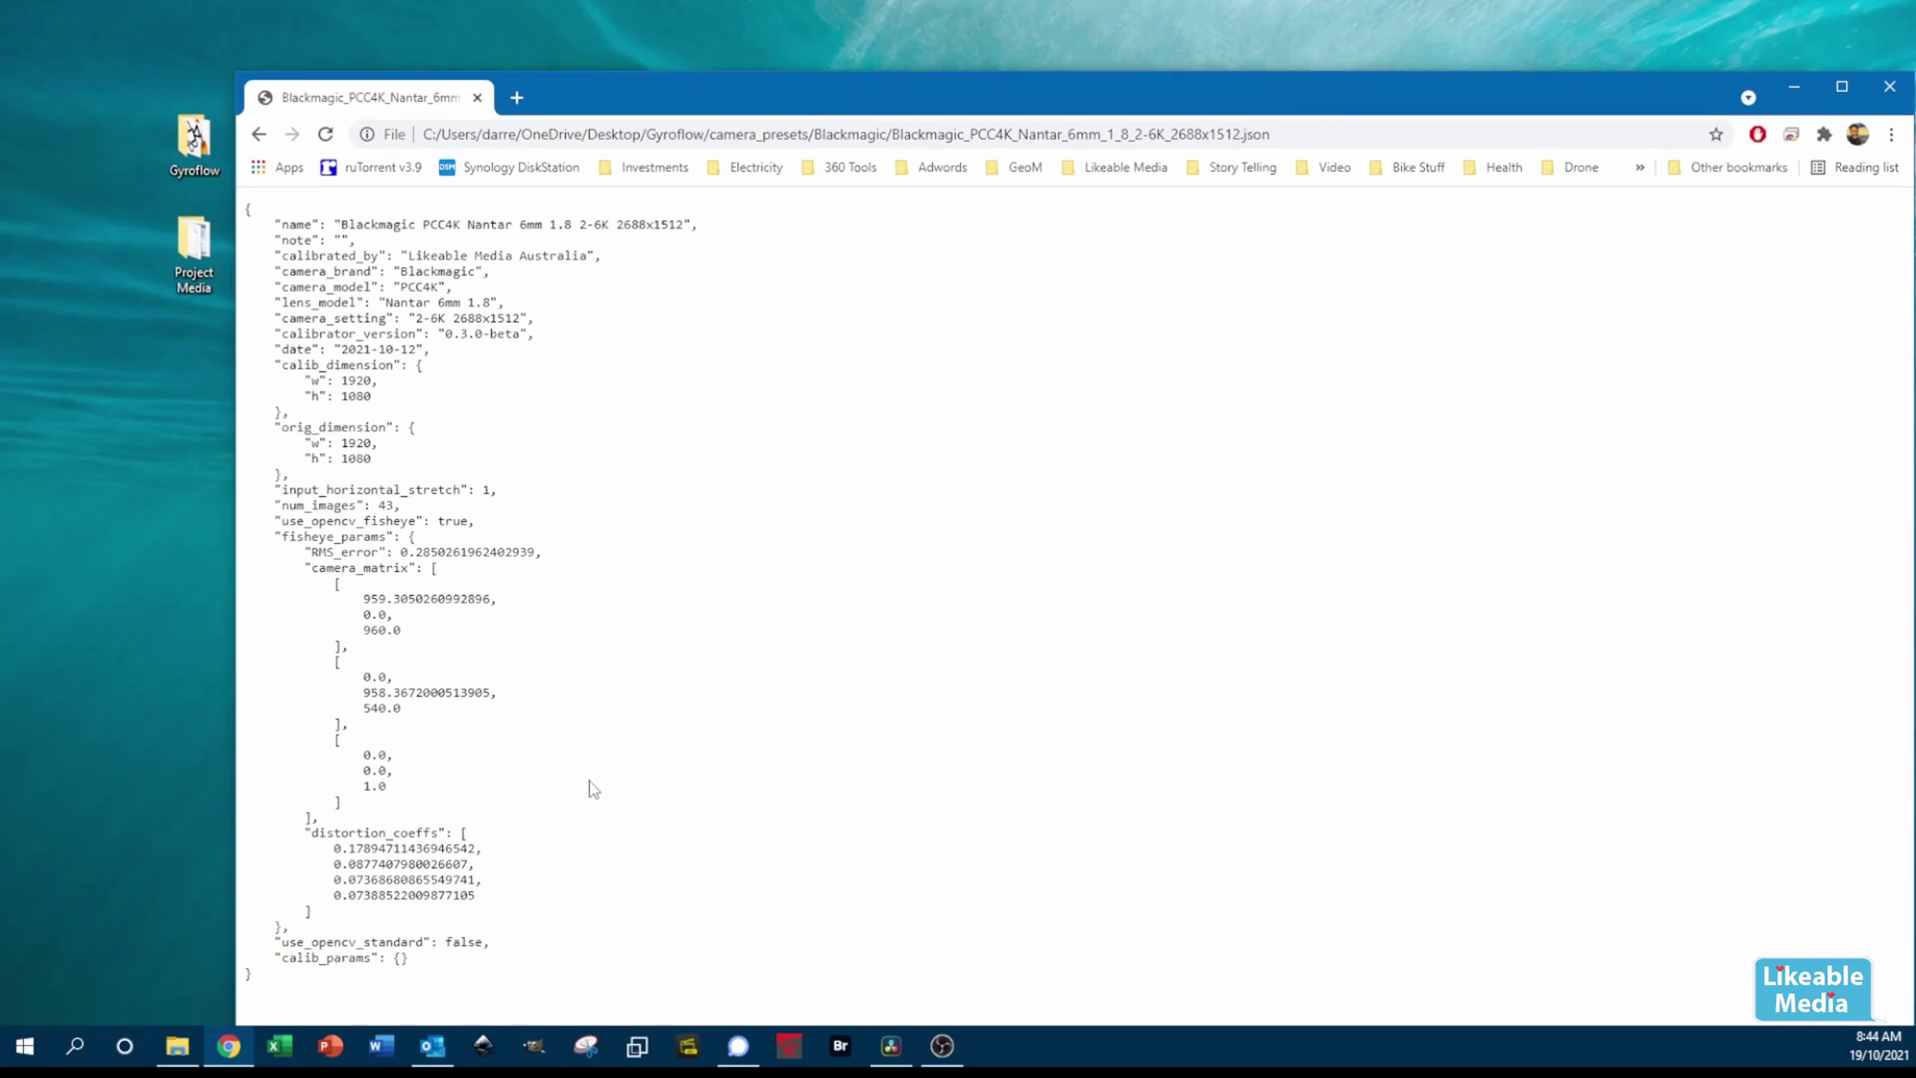
left_click_drag(335, 849, 479, 850)
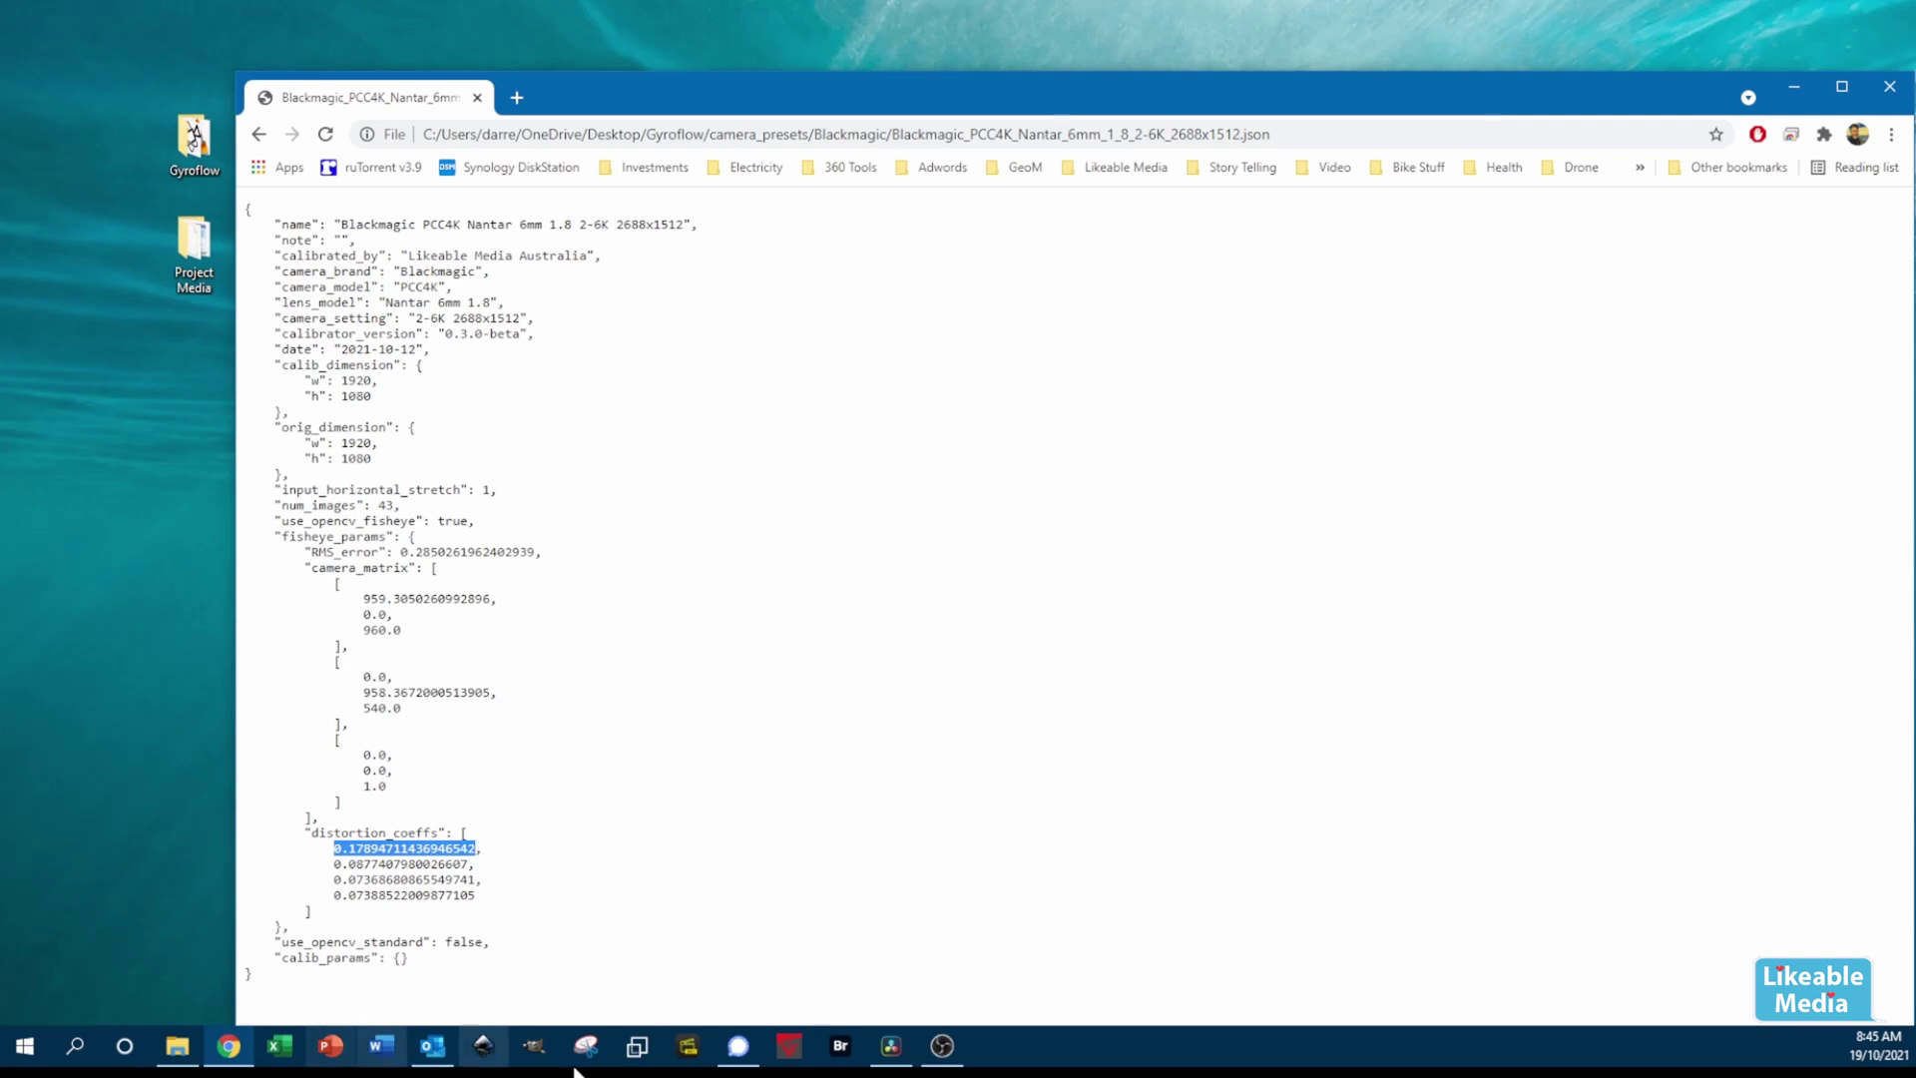
Paste the first two lens coefficients into Distortion 0 (0.178947) and Distortion 1 (0.087740)
left_click(891, 1048)
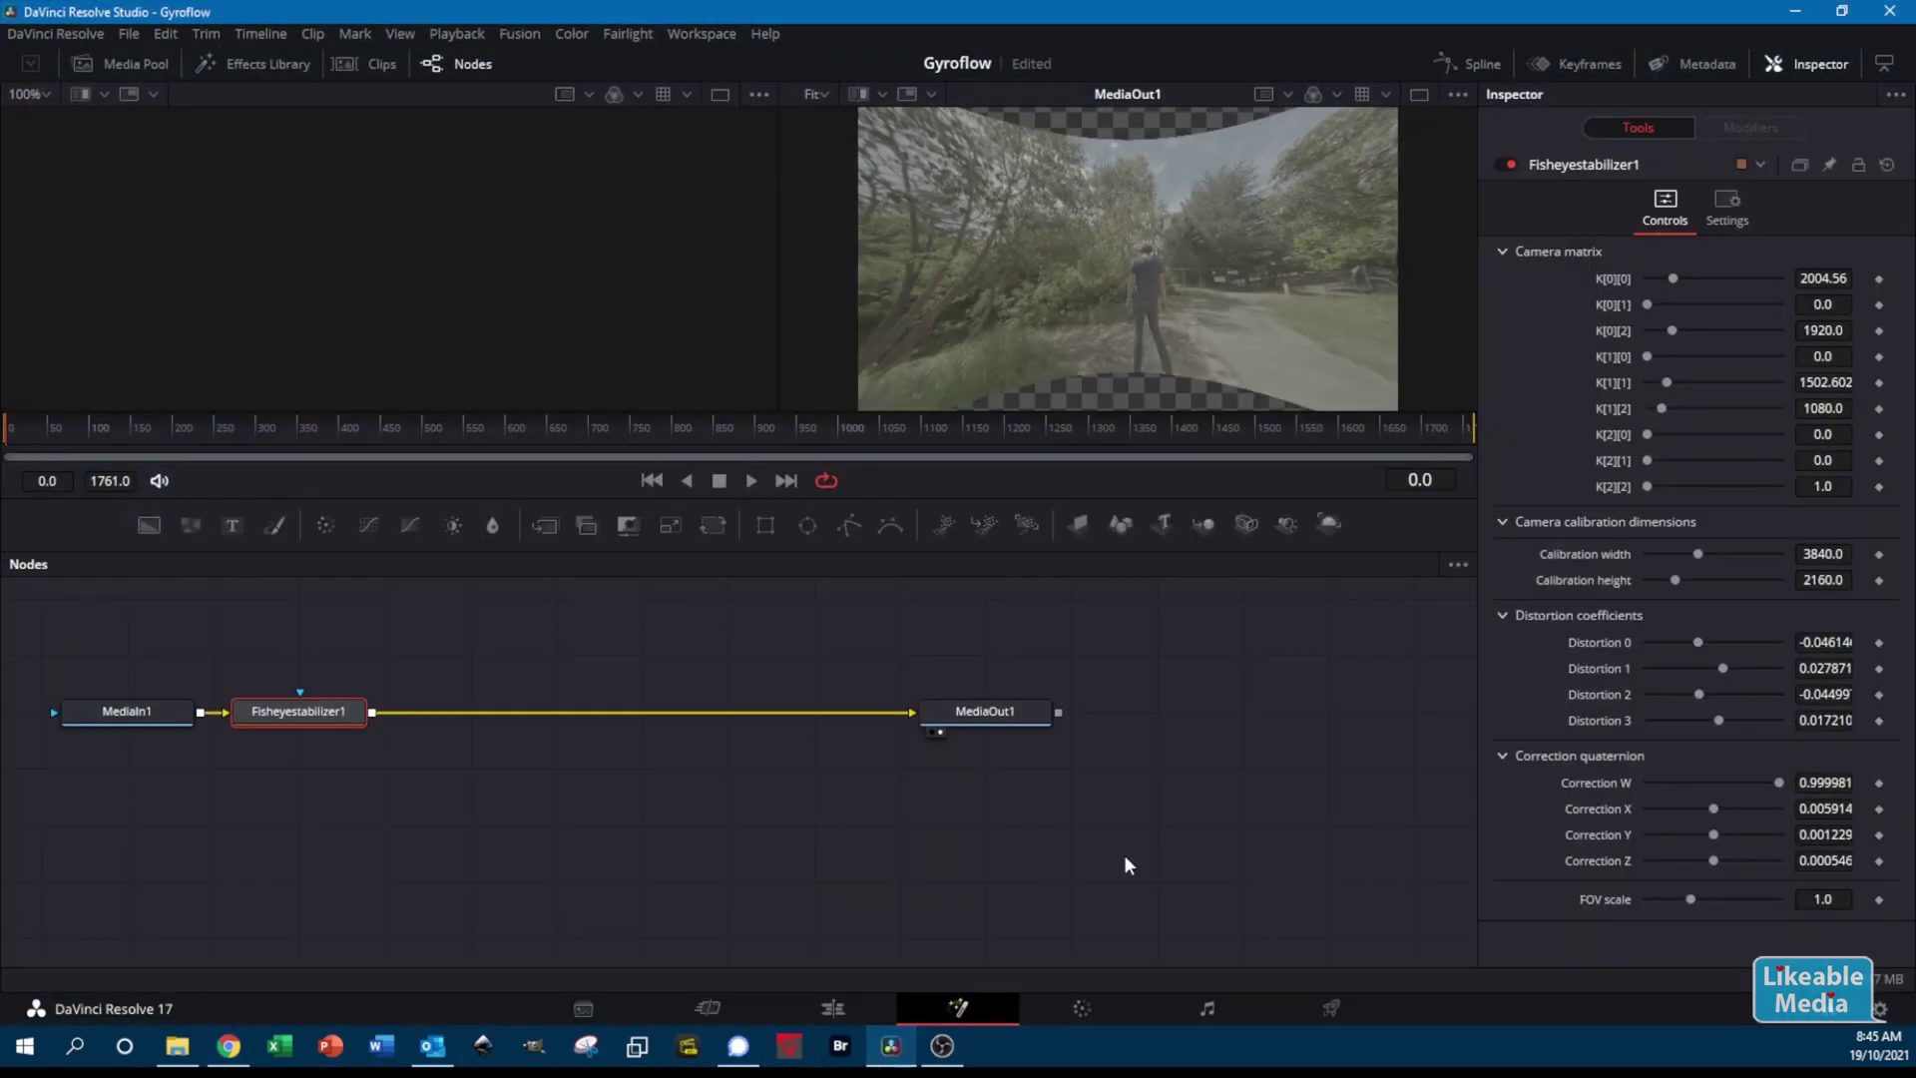
left_click(1824, 641)
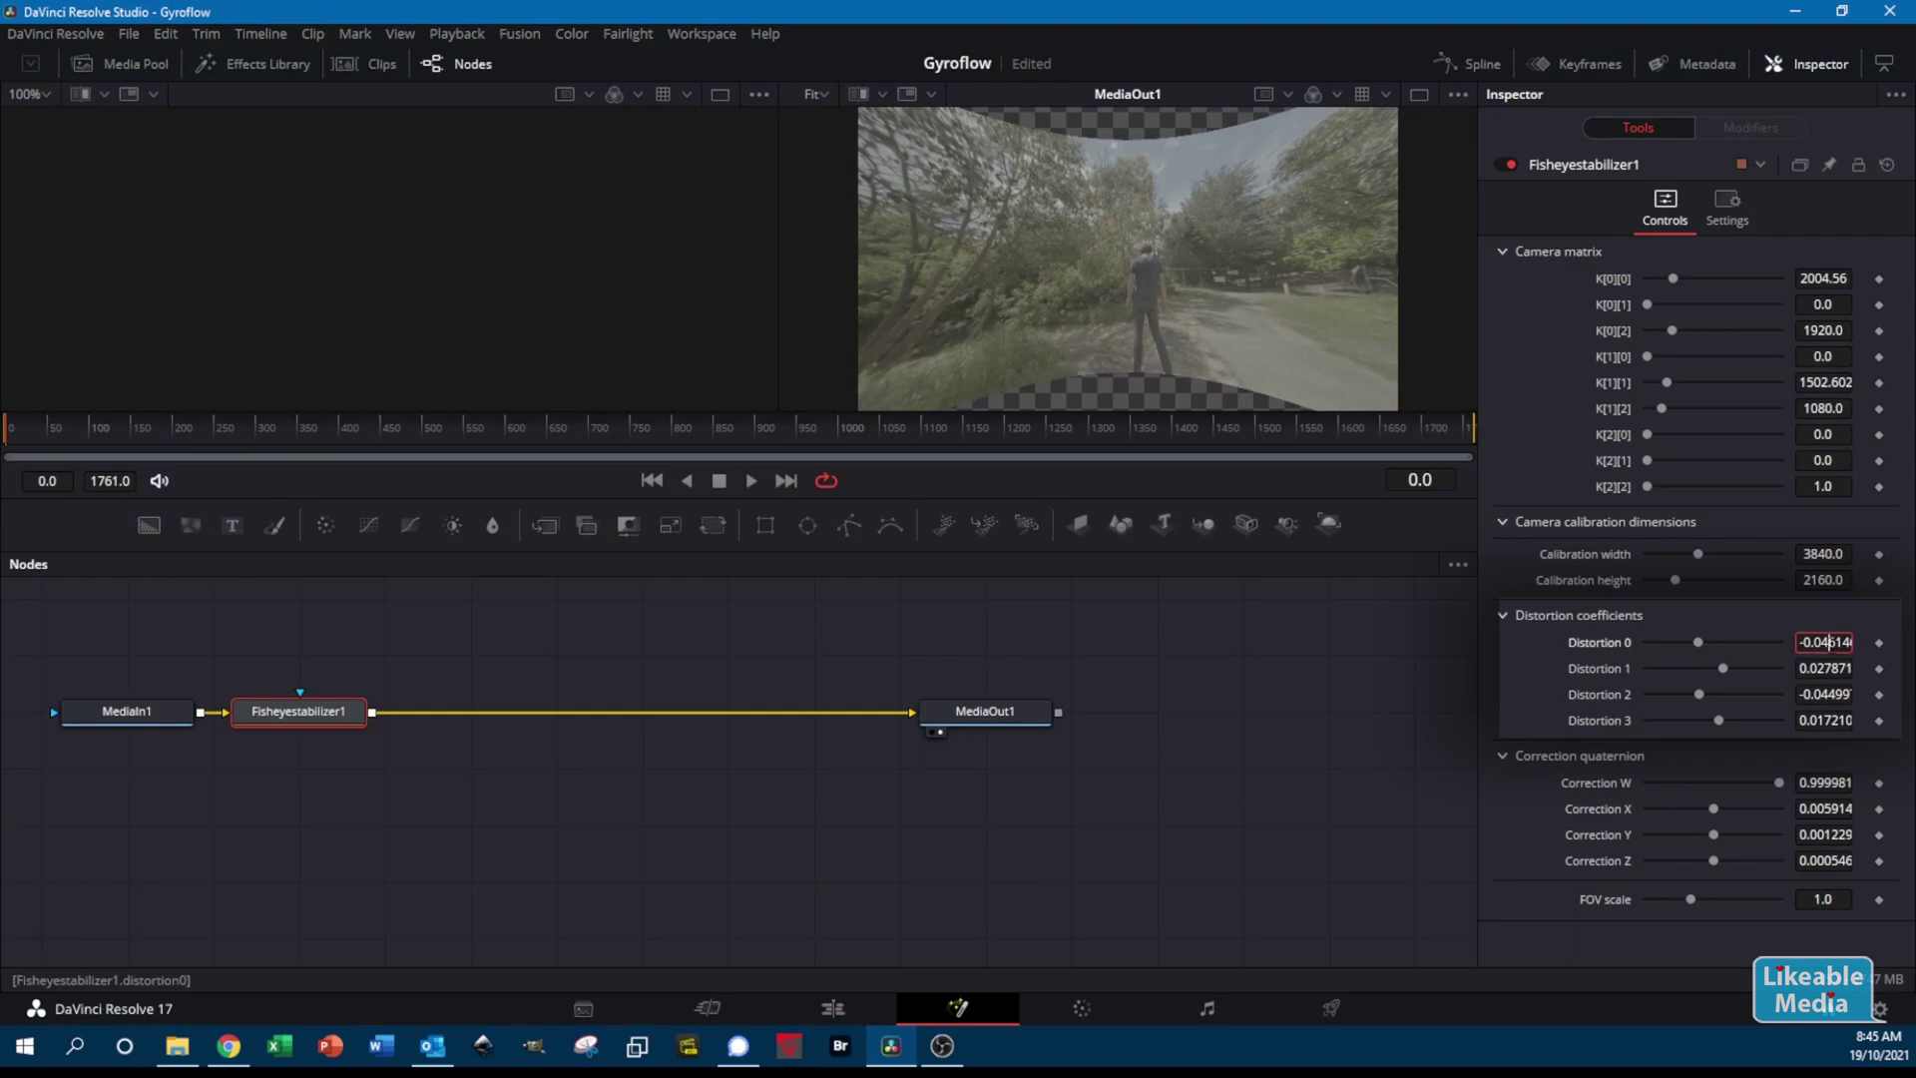
key("ctrl+v")
key("Tab")
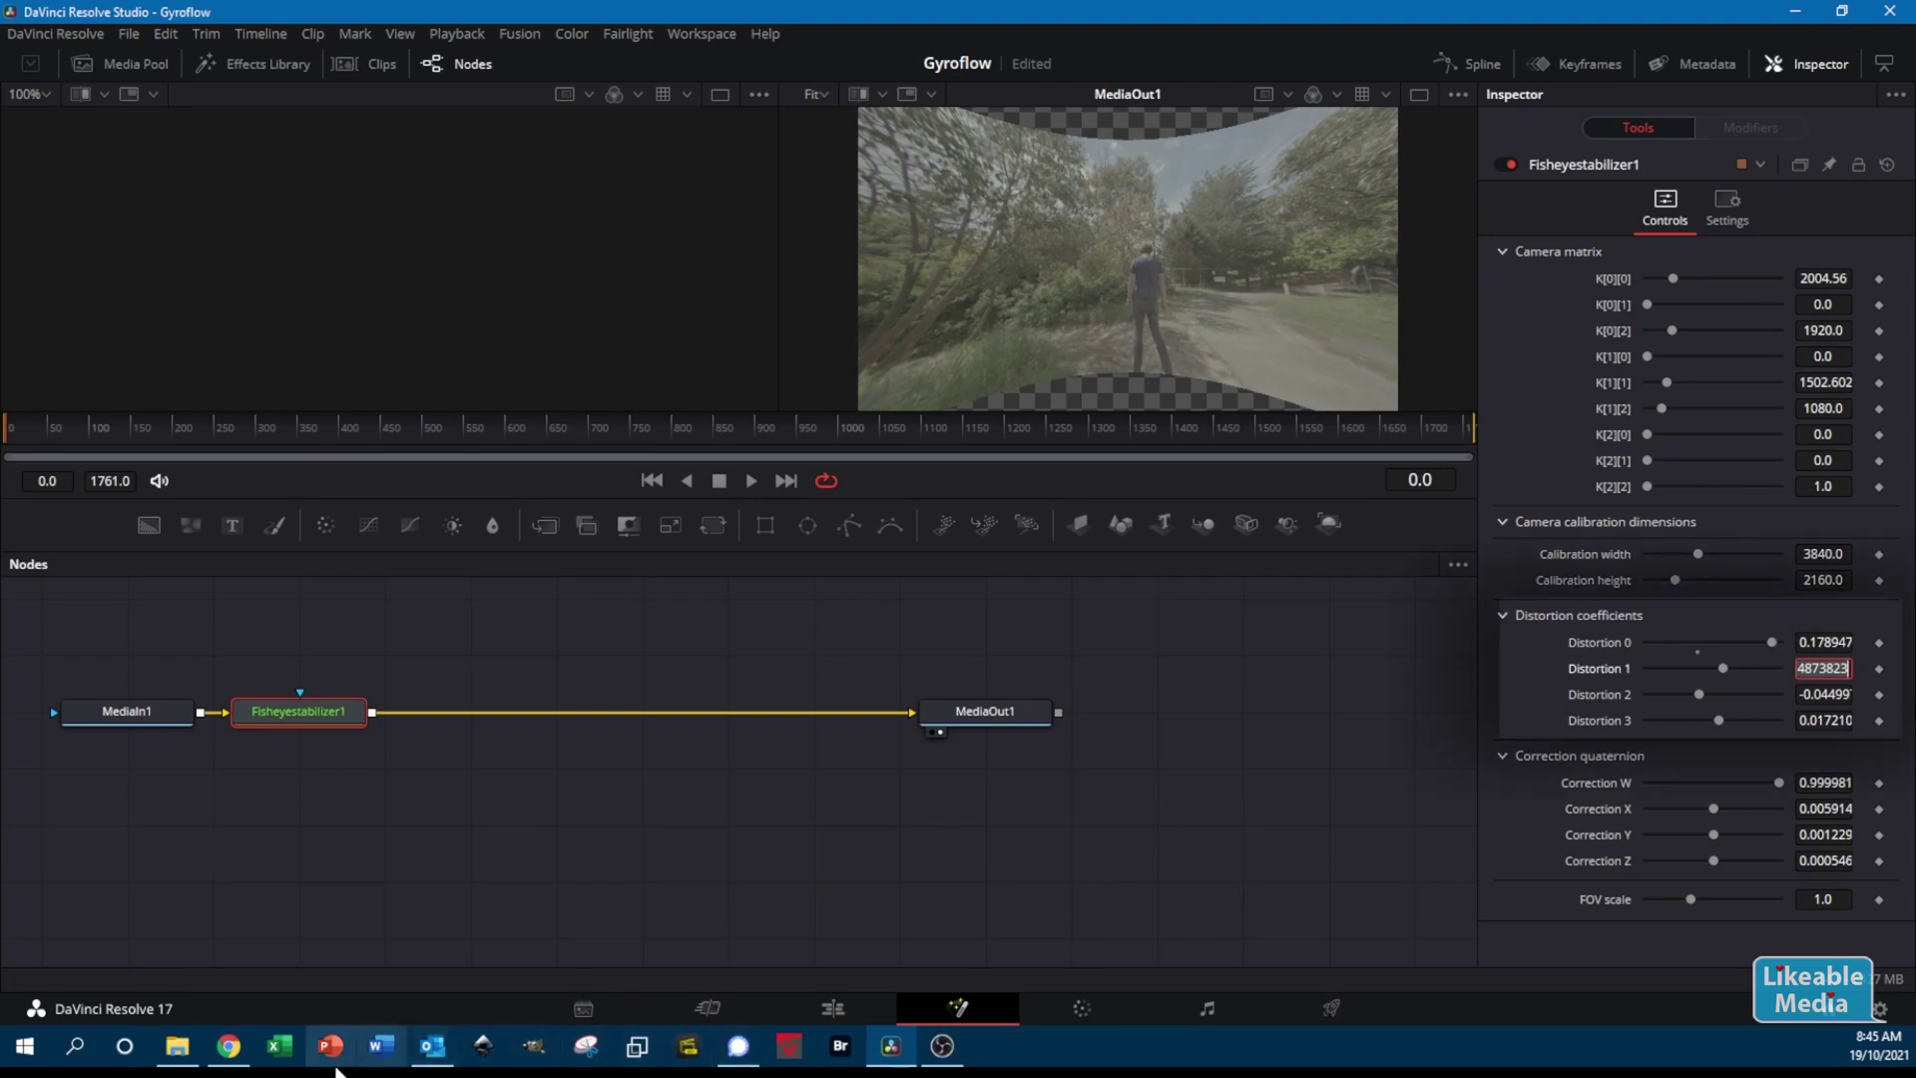
left_click(228, 1046)
double_click(337, 864)
key("ctrl+c")
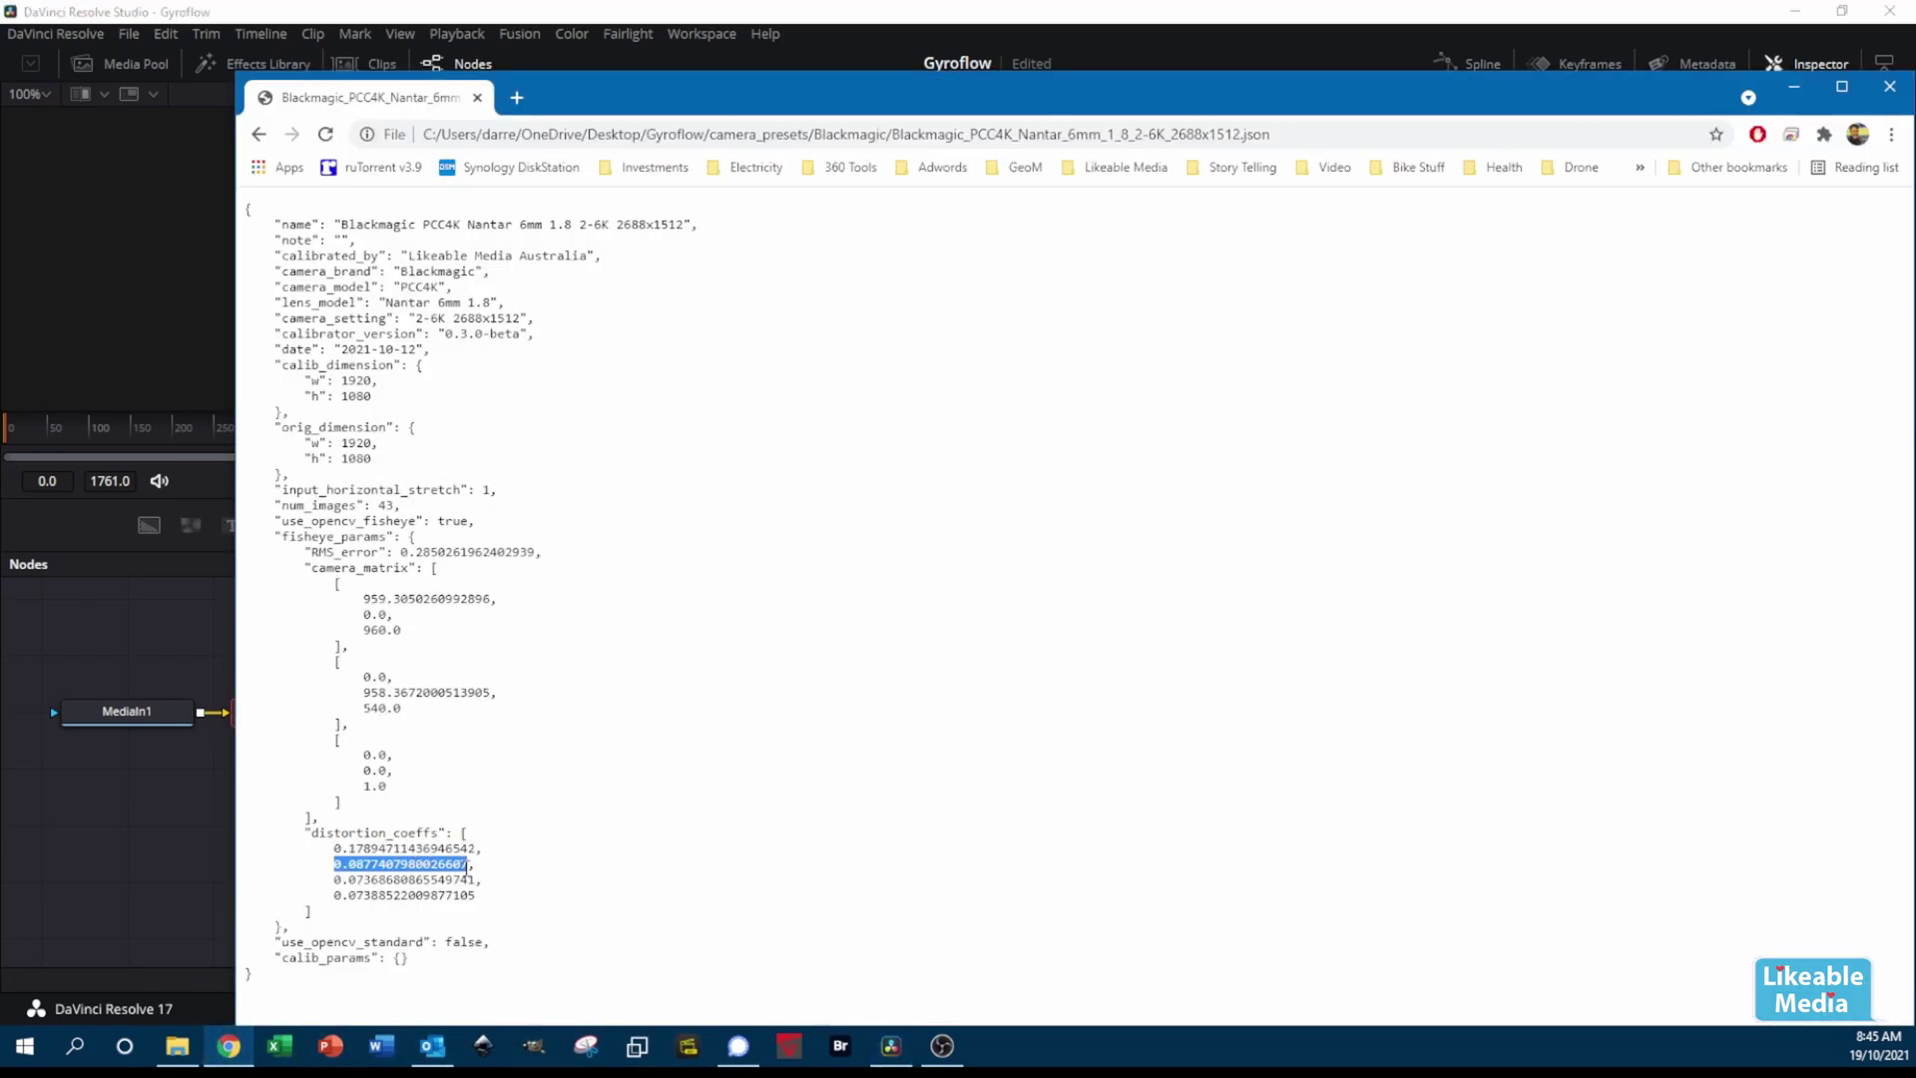
left_click(891, 1046)
key("ctrl+v")
key("Tab")
Paste the remaining coefficients into Distortion 2 (0.073686) and Distortion 3 (0.073885)
left_click(229, 1046)
double_click(337, 885)
key("ctrl+c")
left_click(892, 1046)
key("ctrl+v")
key("Tab")
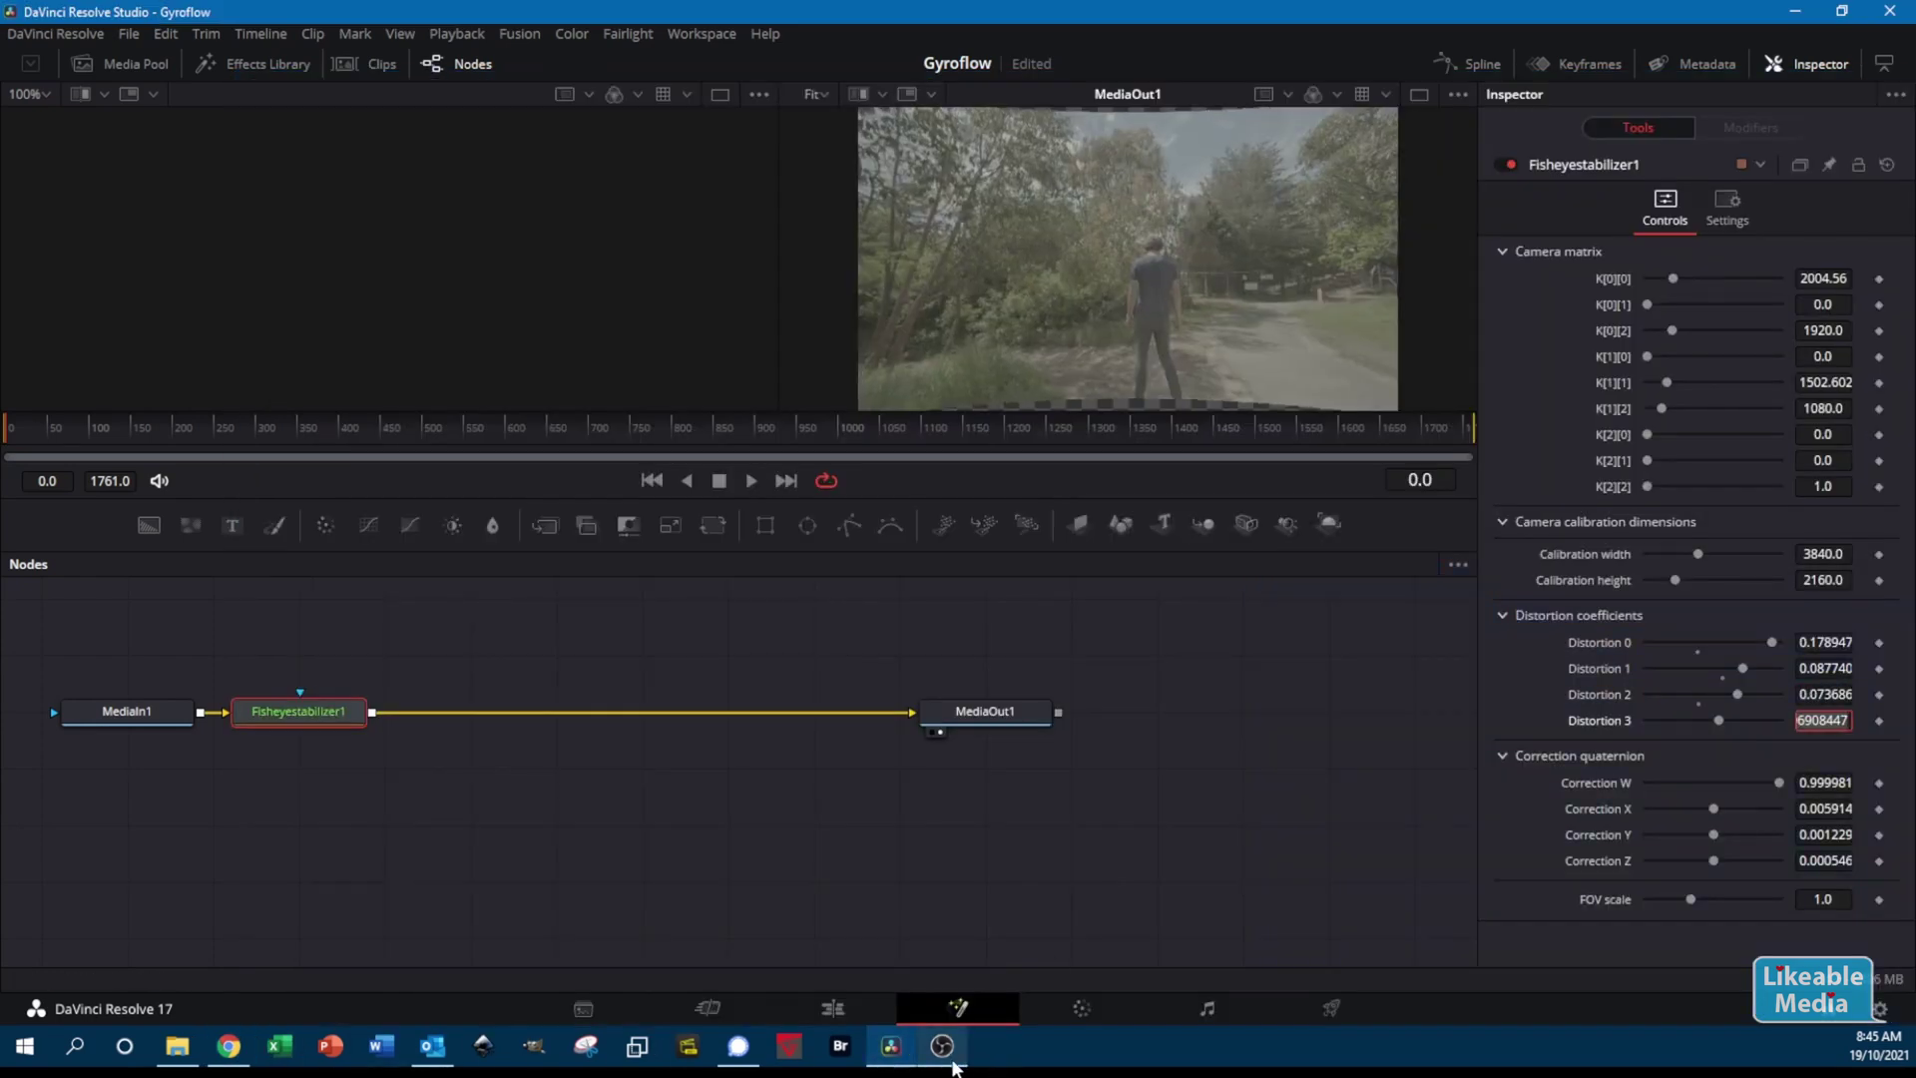
left_click(229, 1046)
double_click(470, 896)
key("ctrl+c")
left_click(892, 1046)
key("ctrl+v")
key("Tab")
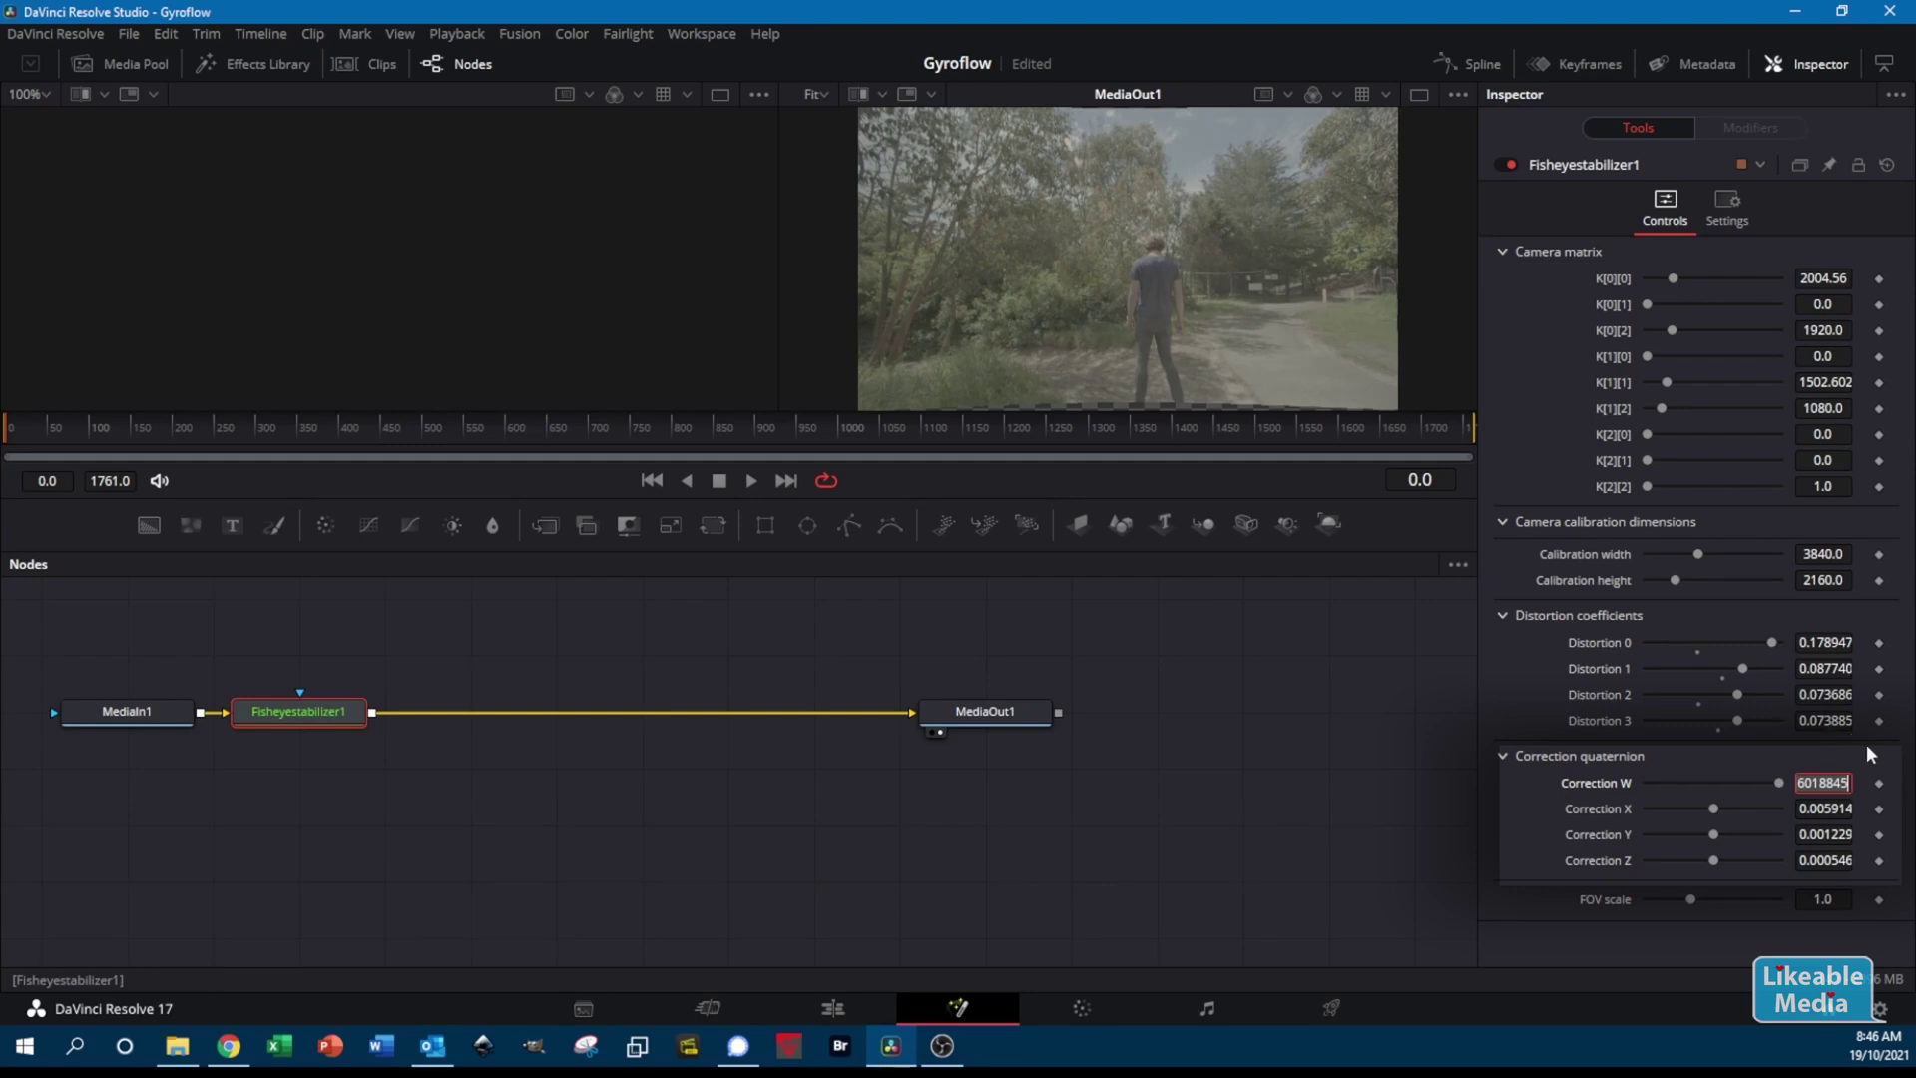
Keep Correction W at 0.999981 and set keyframes on the Correction quaternion values
key("Return")
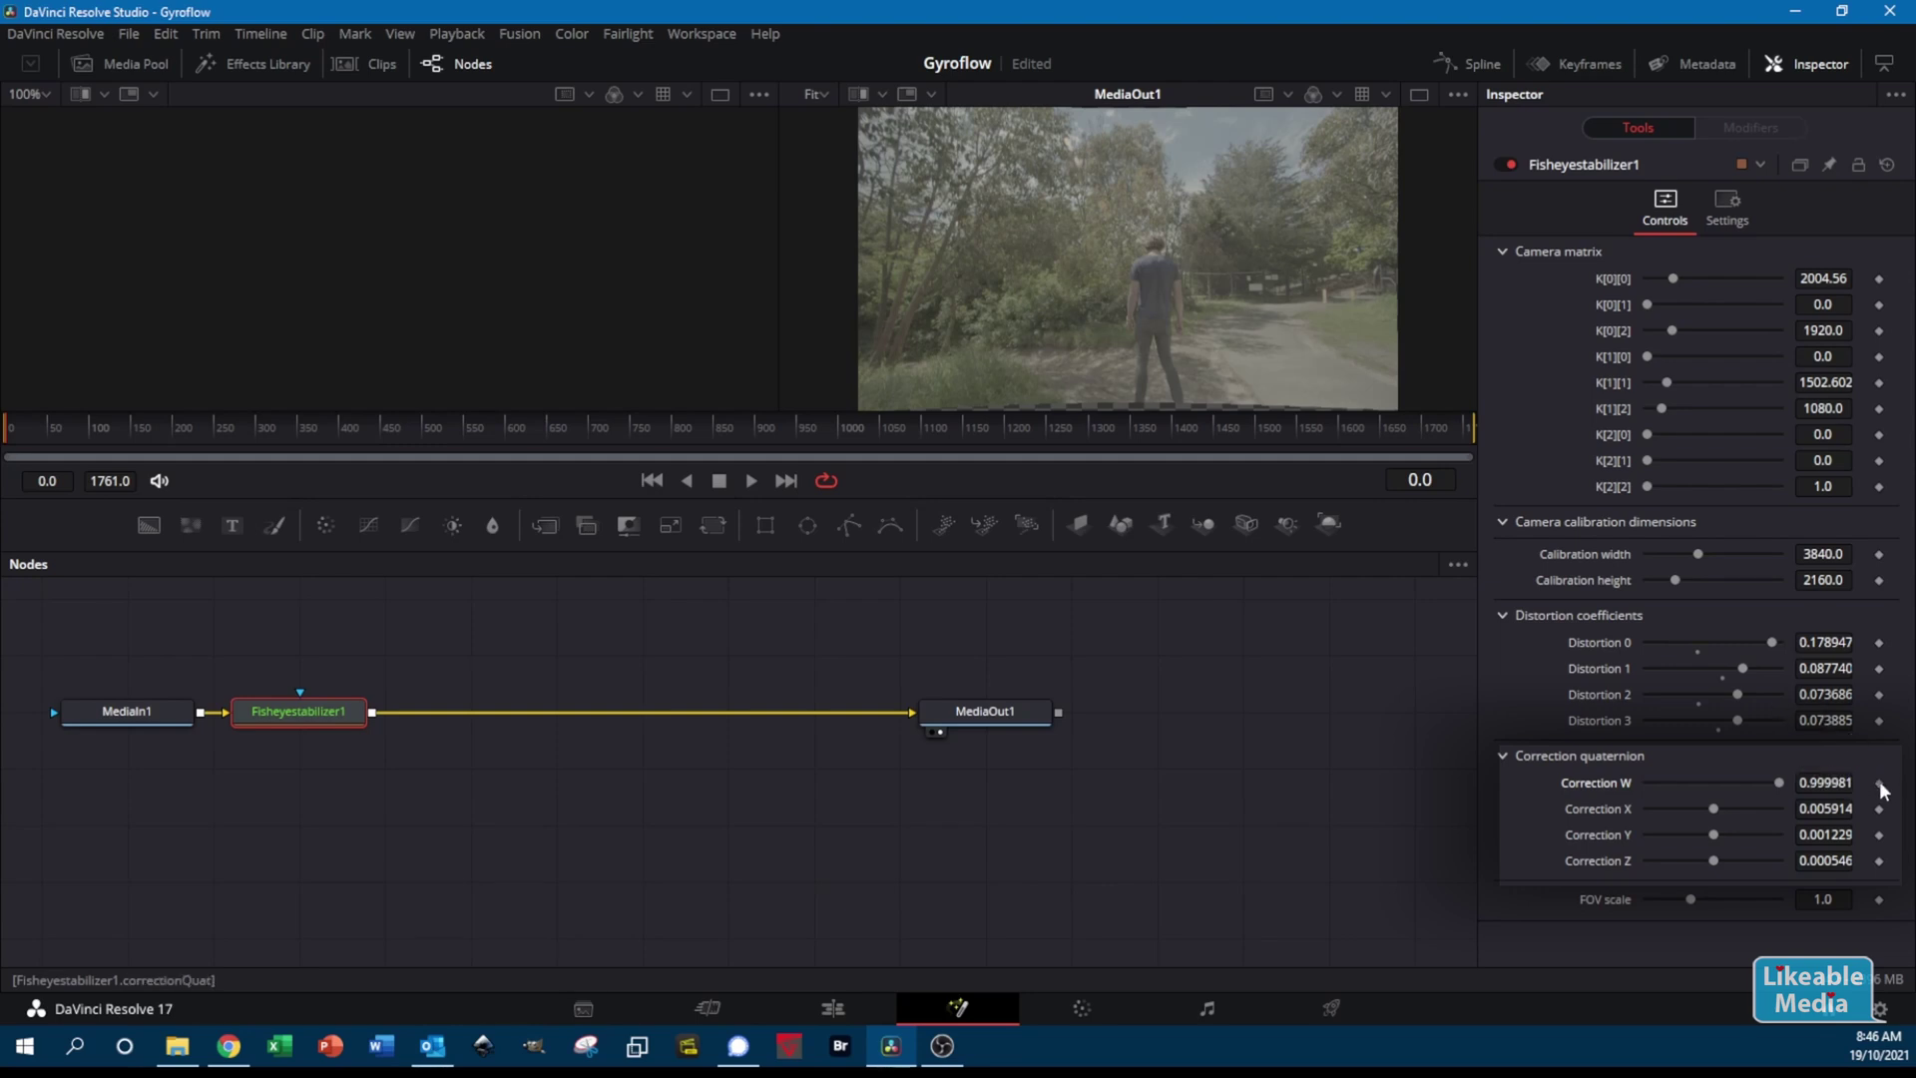
left_click(1880, 786)
left_click(1881, 809)
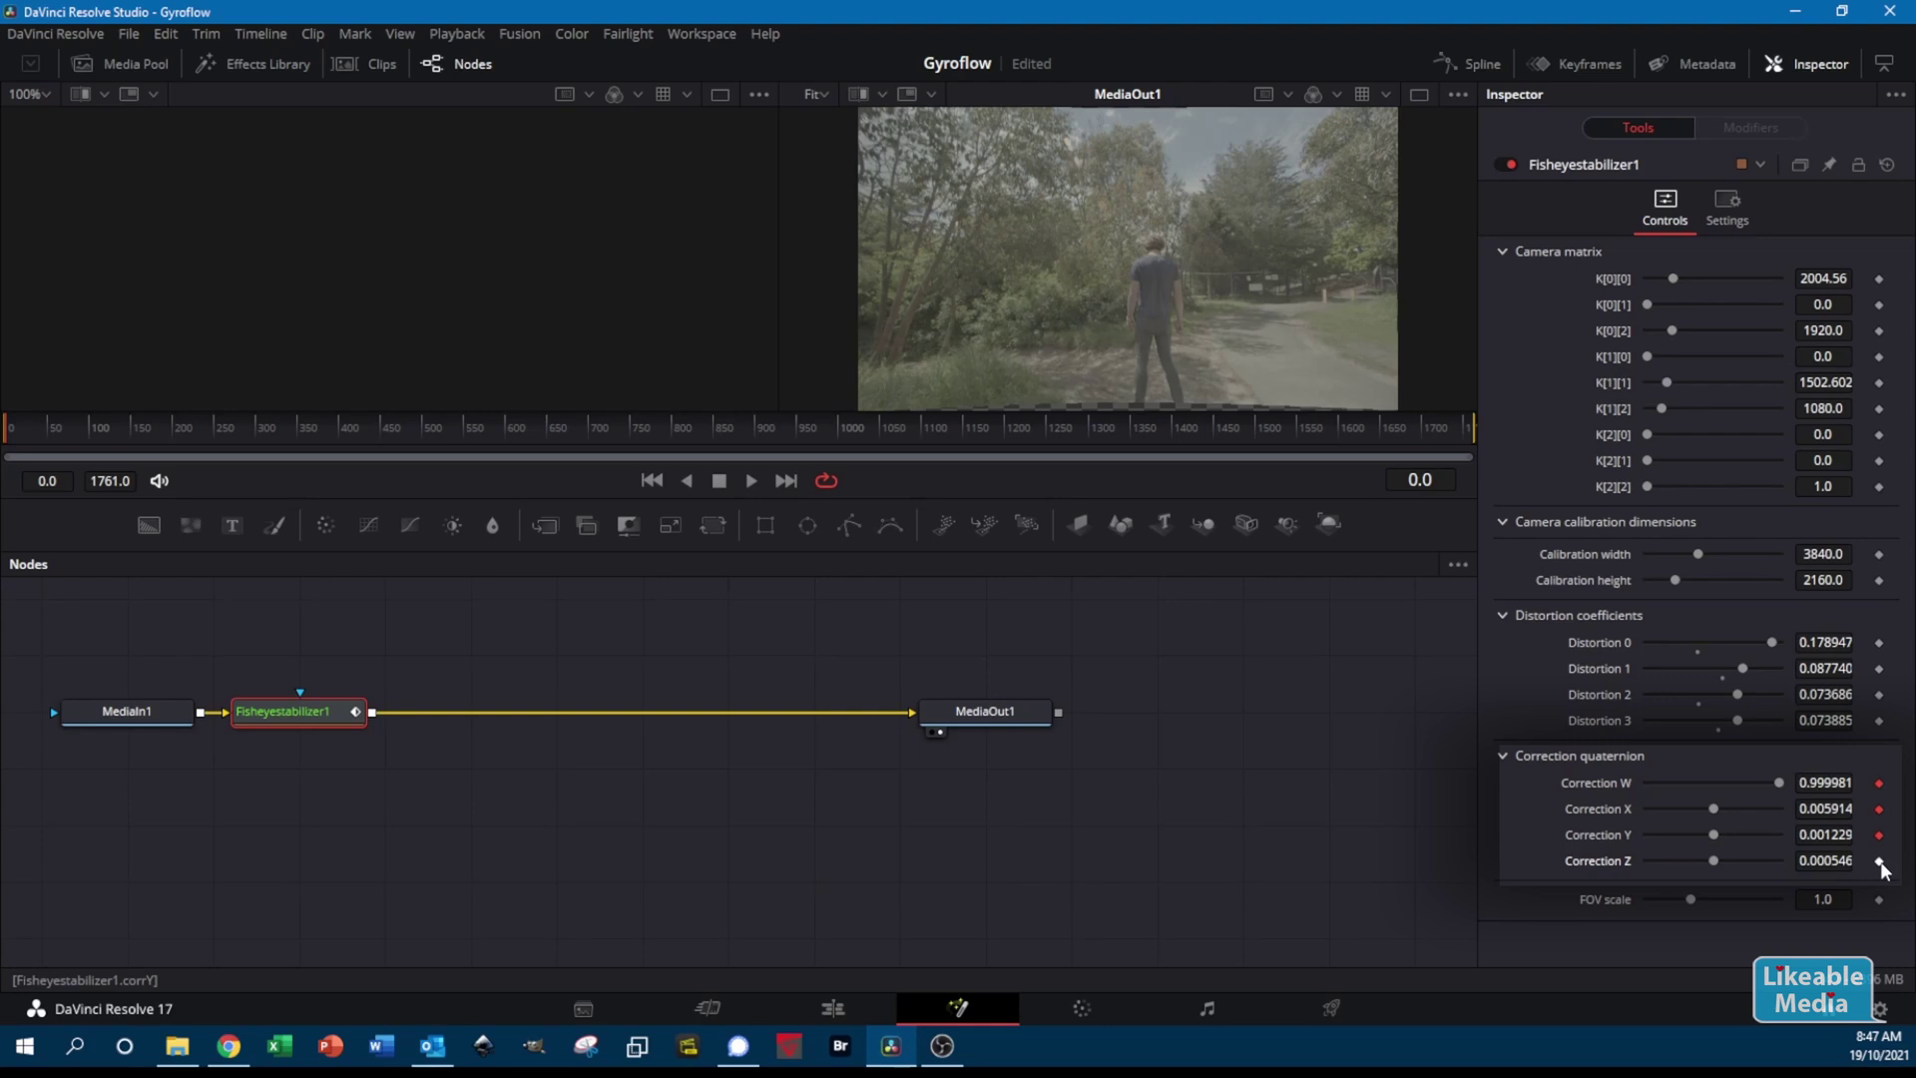
left_click(1880, 862)
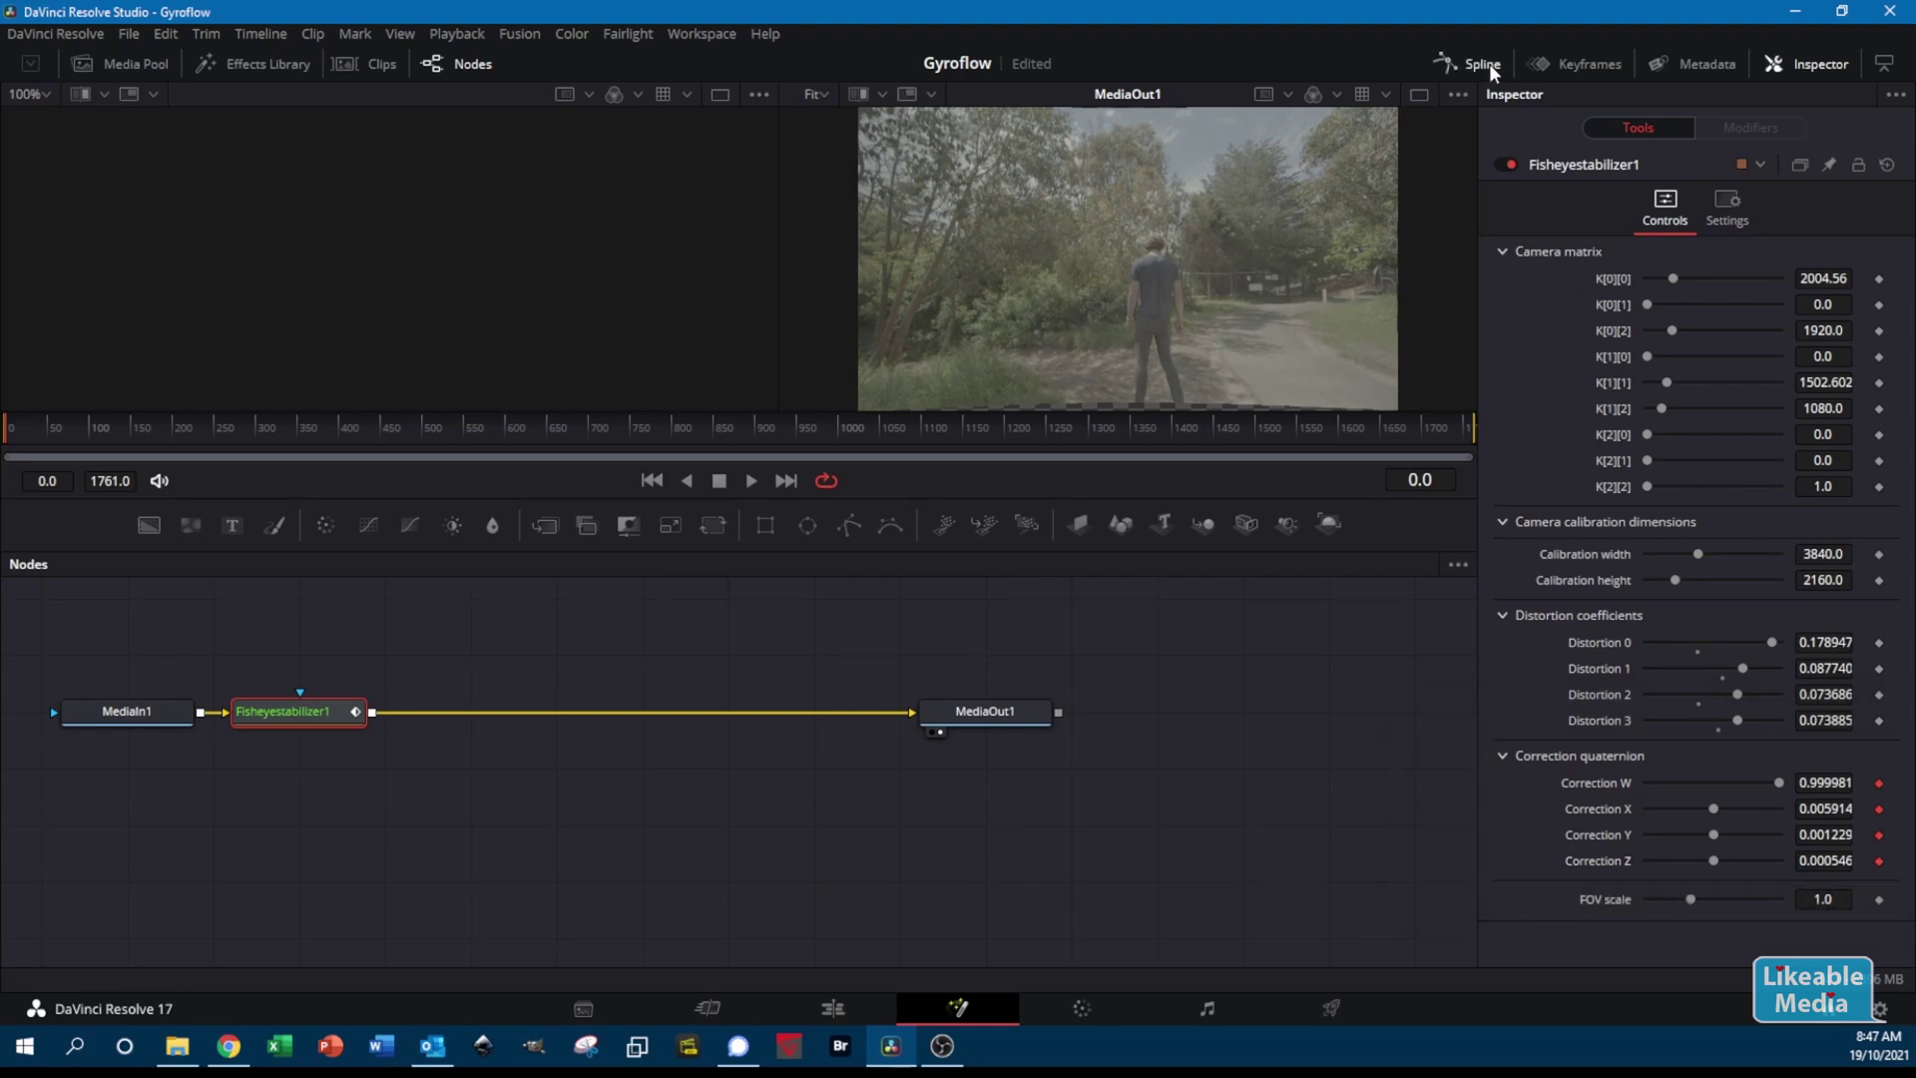
Show FisheyeStabilizer1's Correction curves in the Spline editor and open Correction W's curve options
left_click(1482, 63)
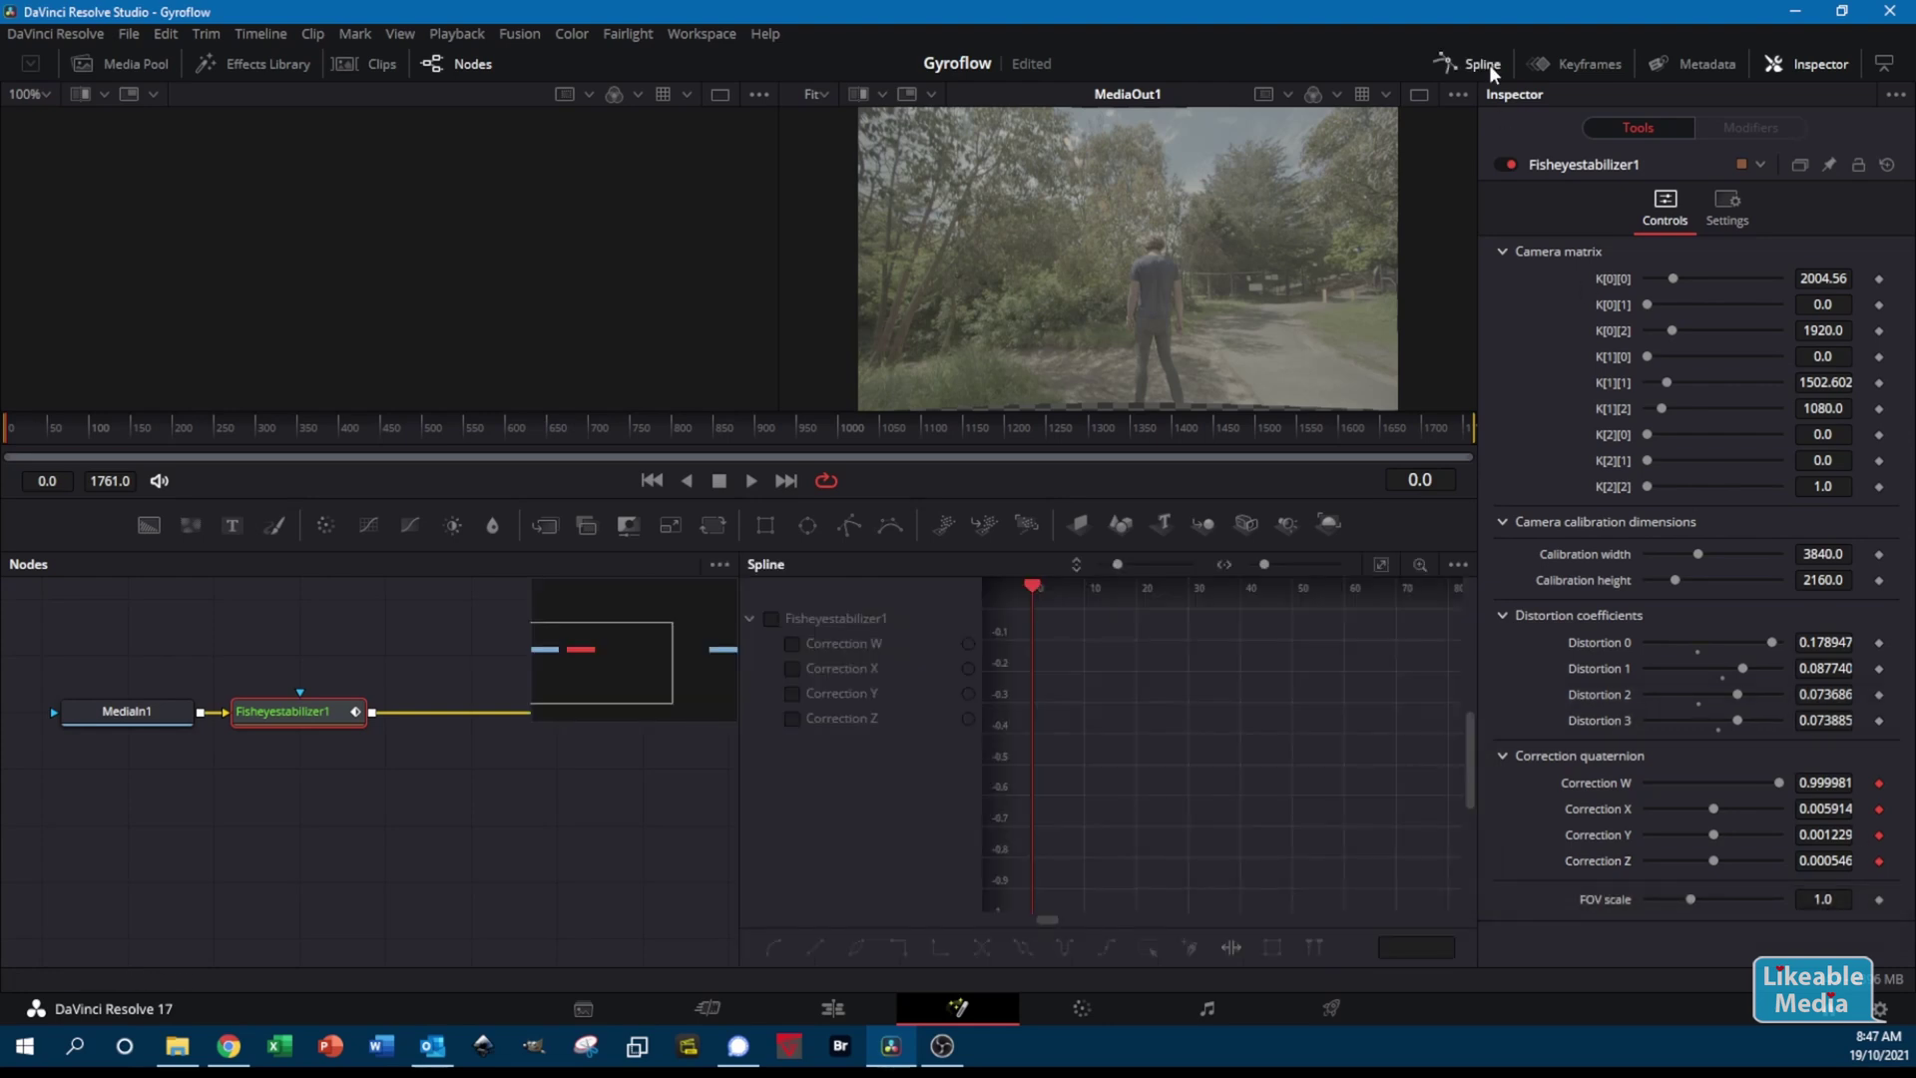
left_click(772, 619)
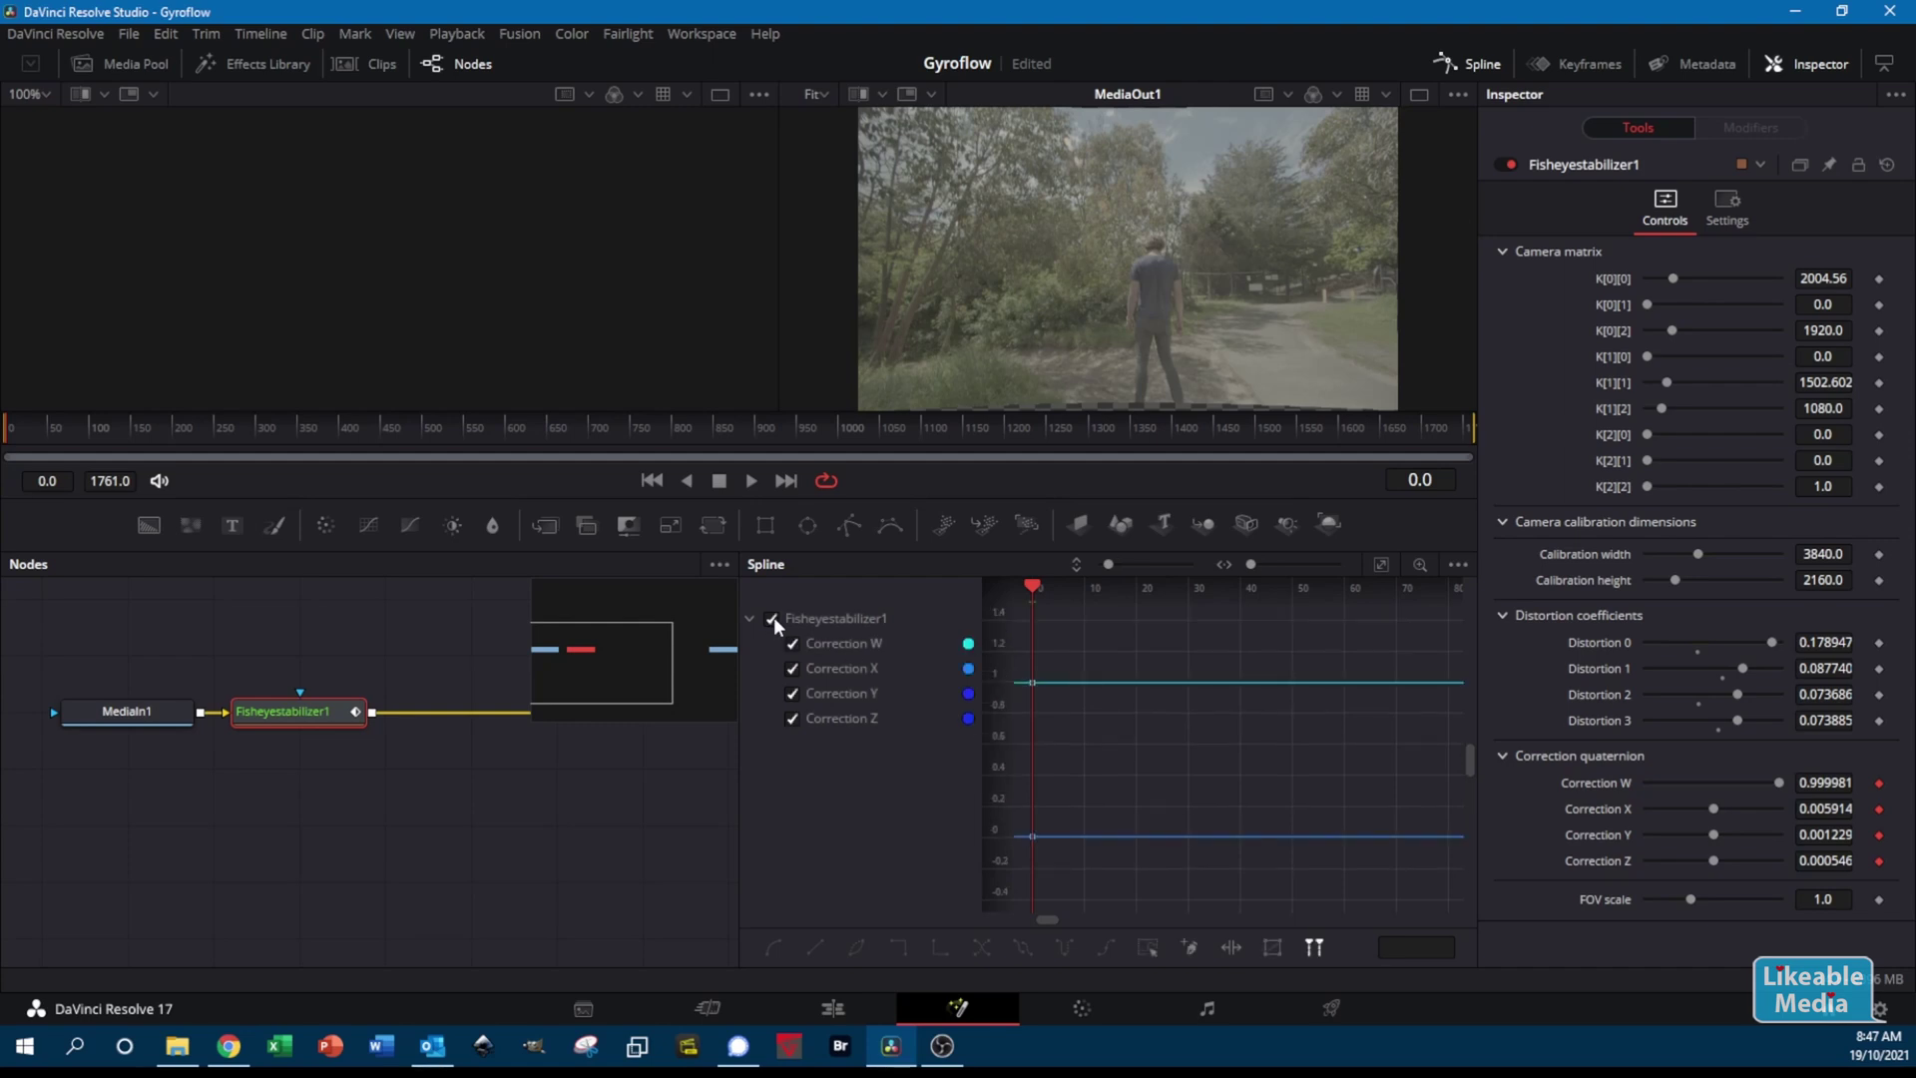
left_click(852, 644)
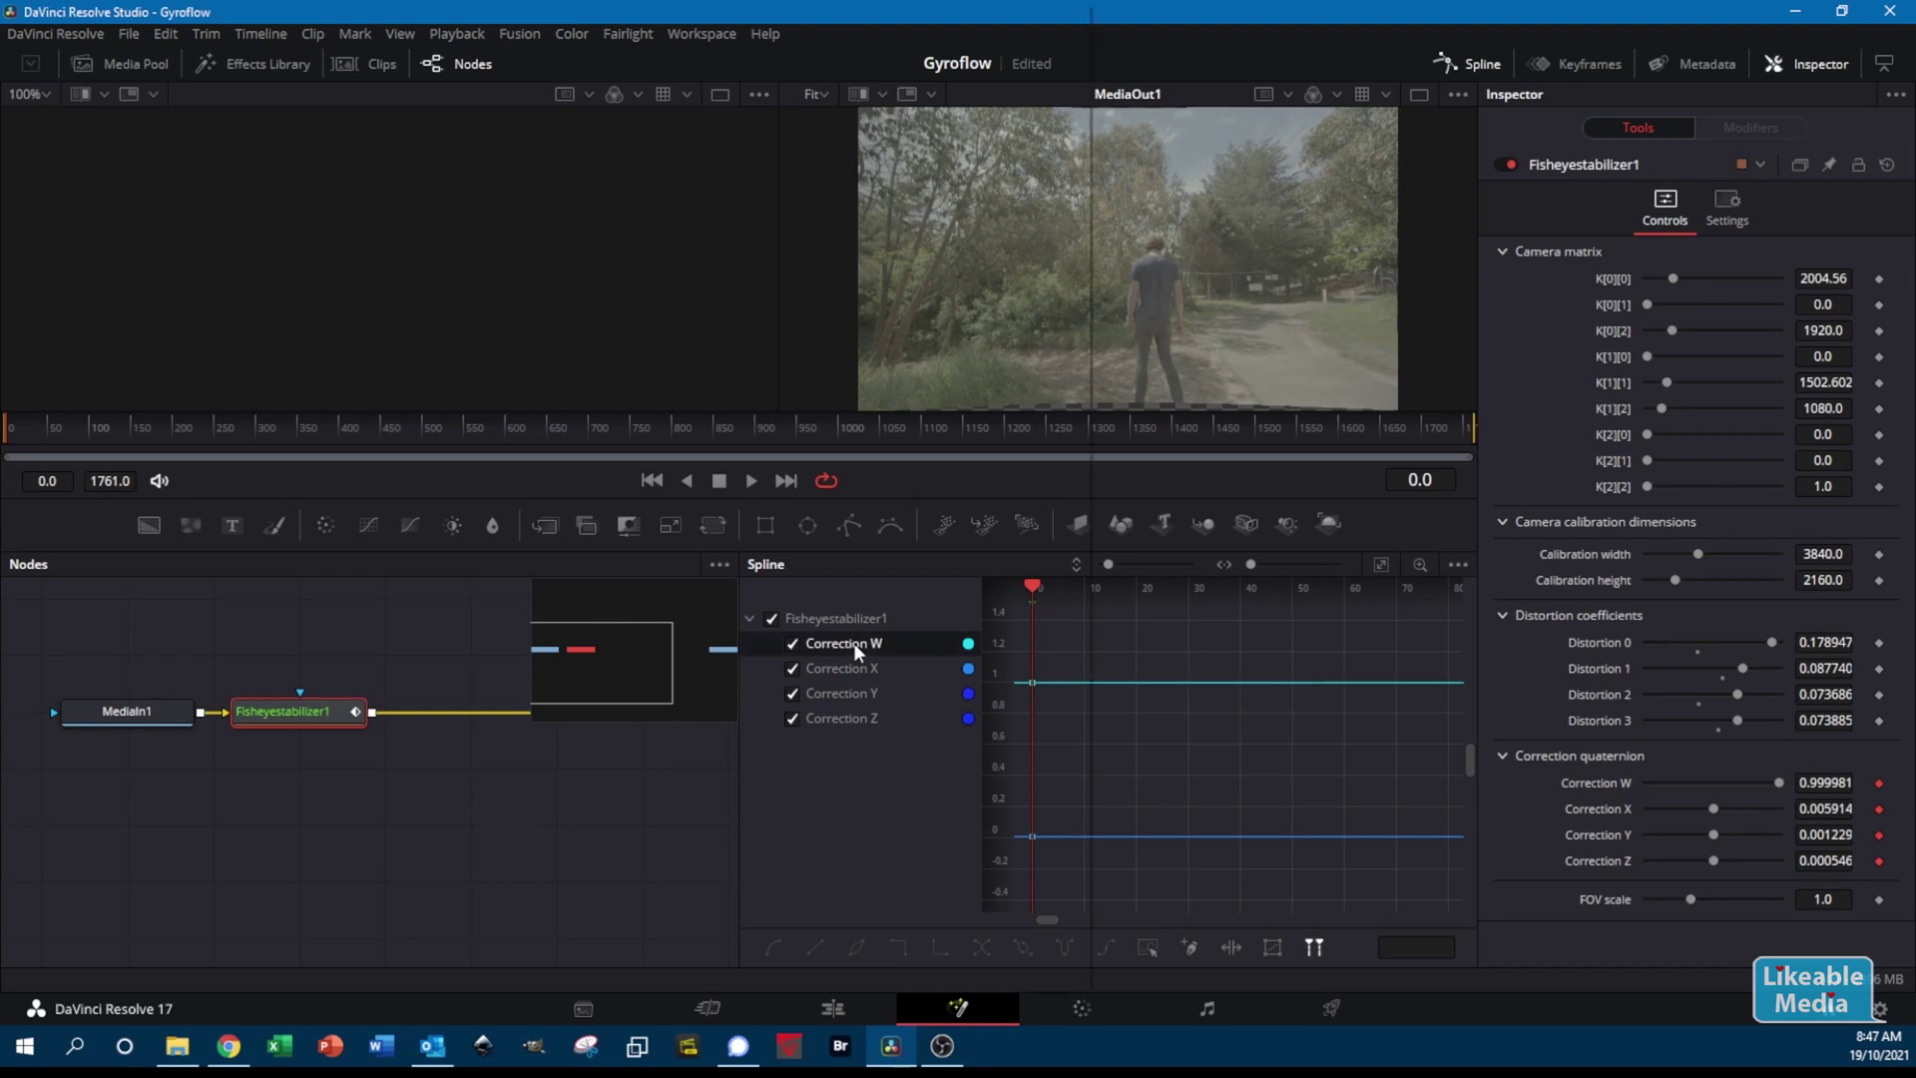
right_click(853, 643)
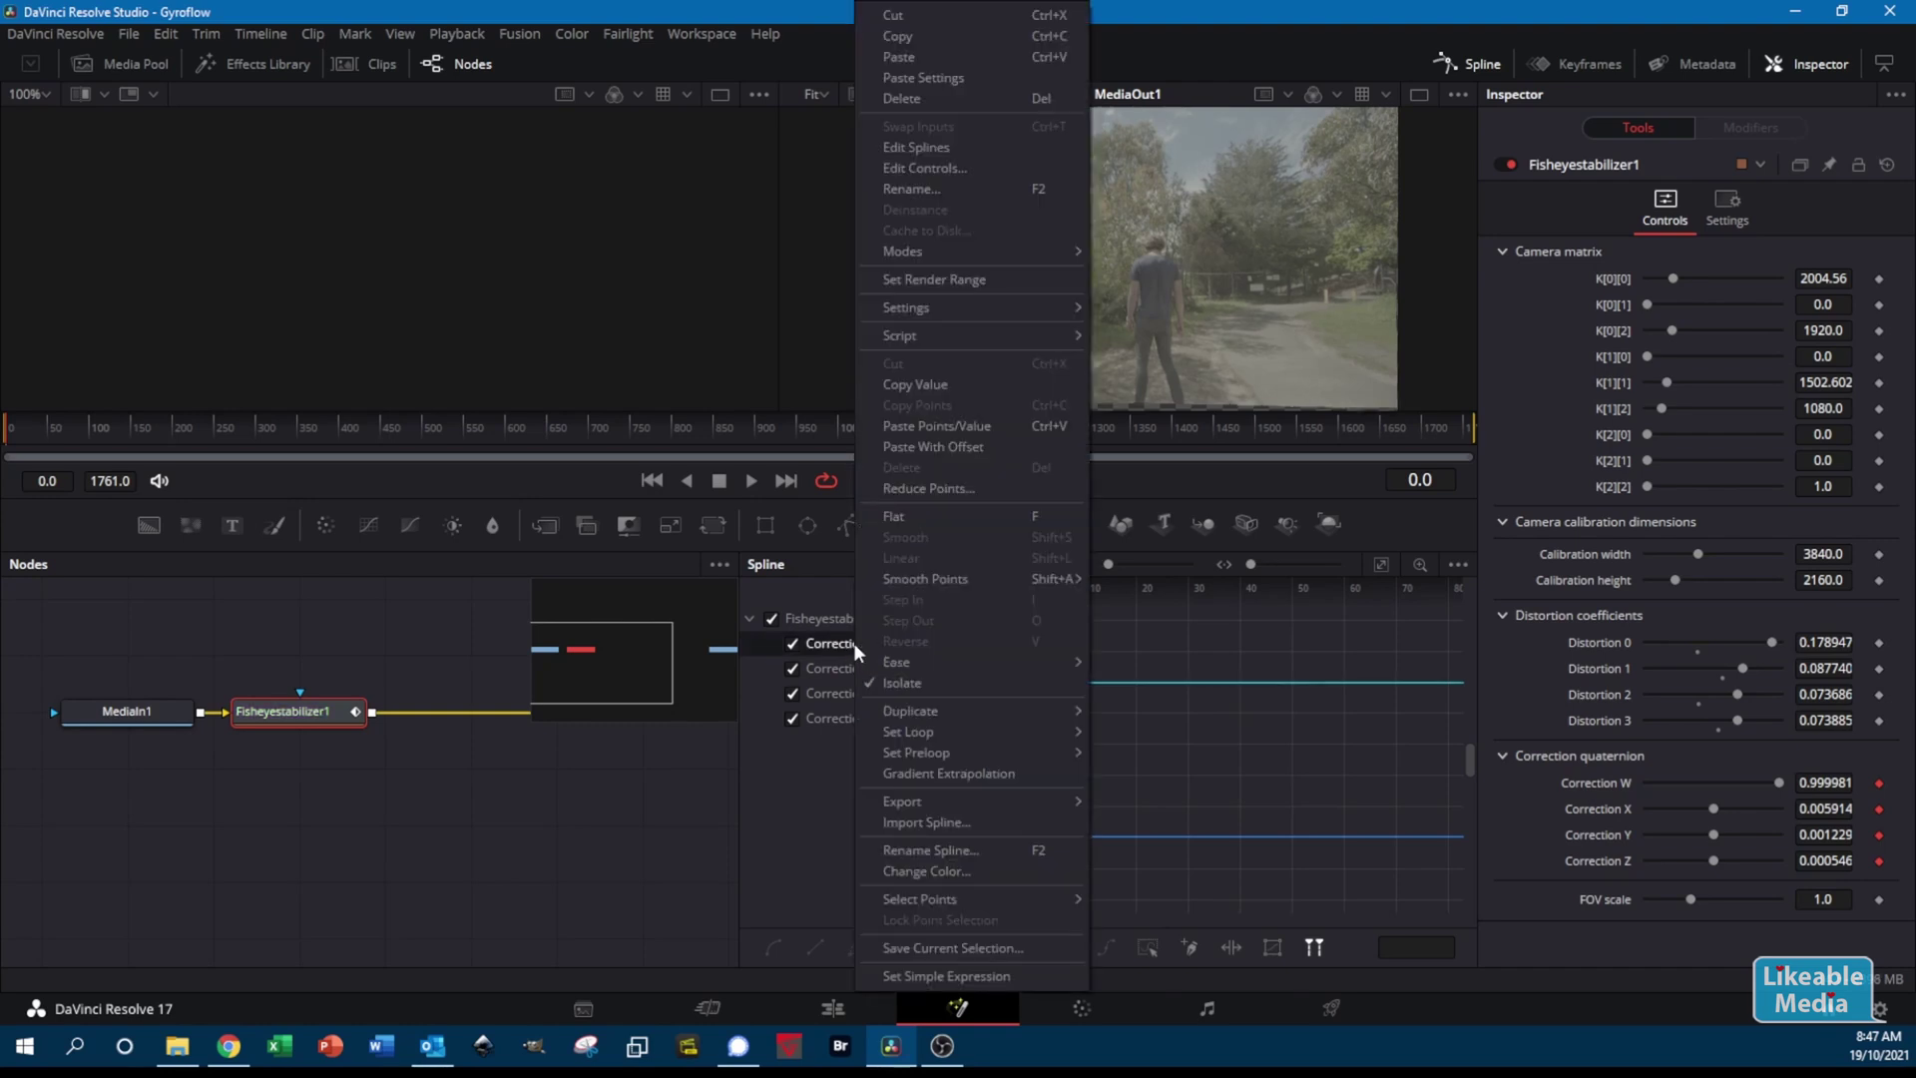
Import KeyFrames.w.spl and KeyFrames.x.spl from Project Media as the Correction W and X splines
left_click(930, 820)
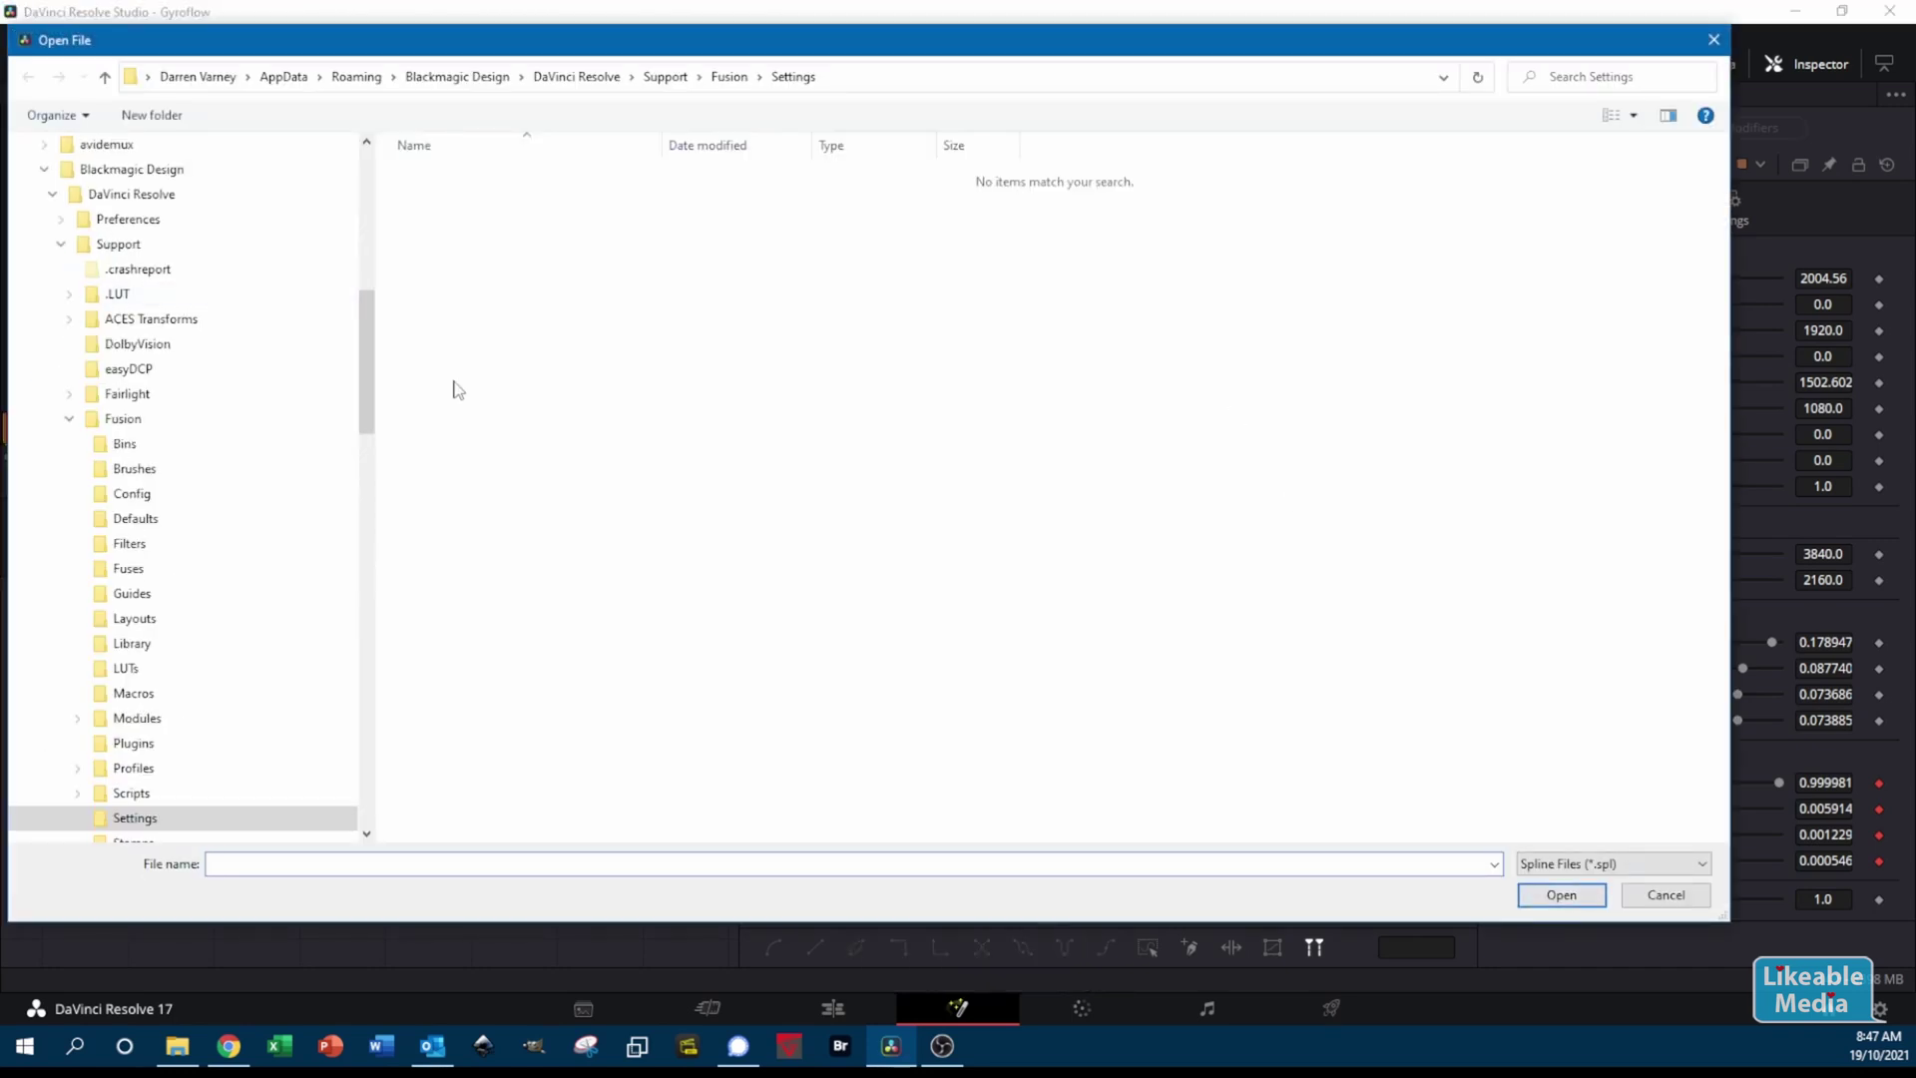
scroll(150, 379, "up", 9)
left_click(112, 394)
left_click(541, 265)
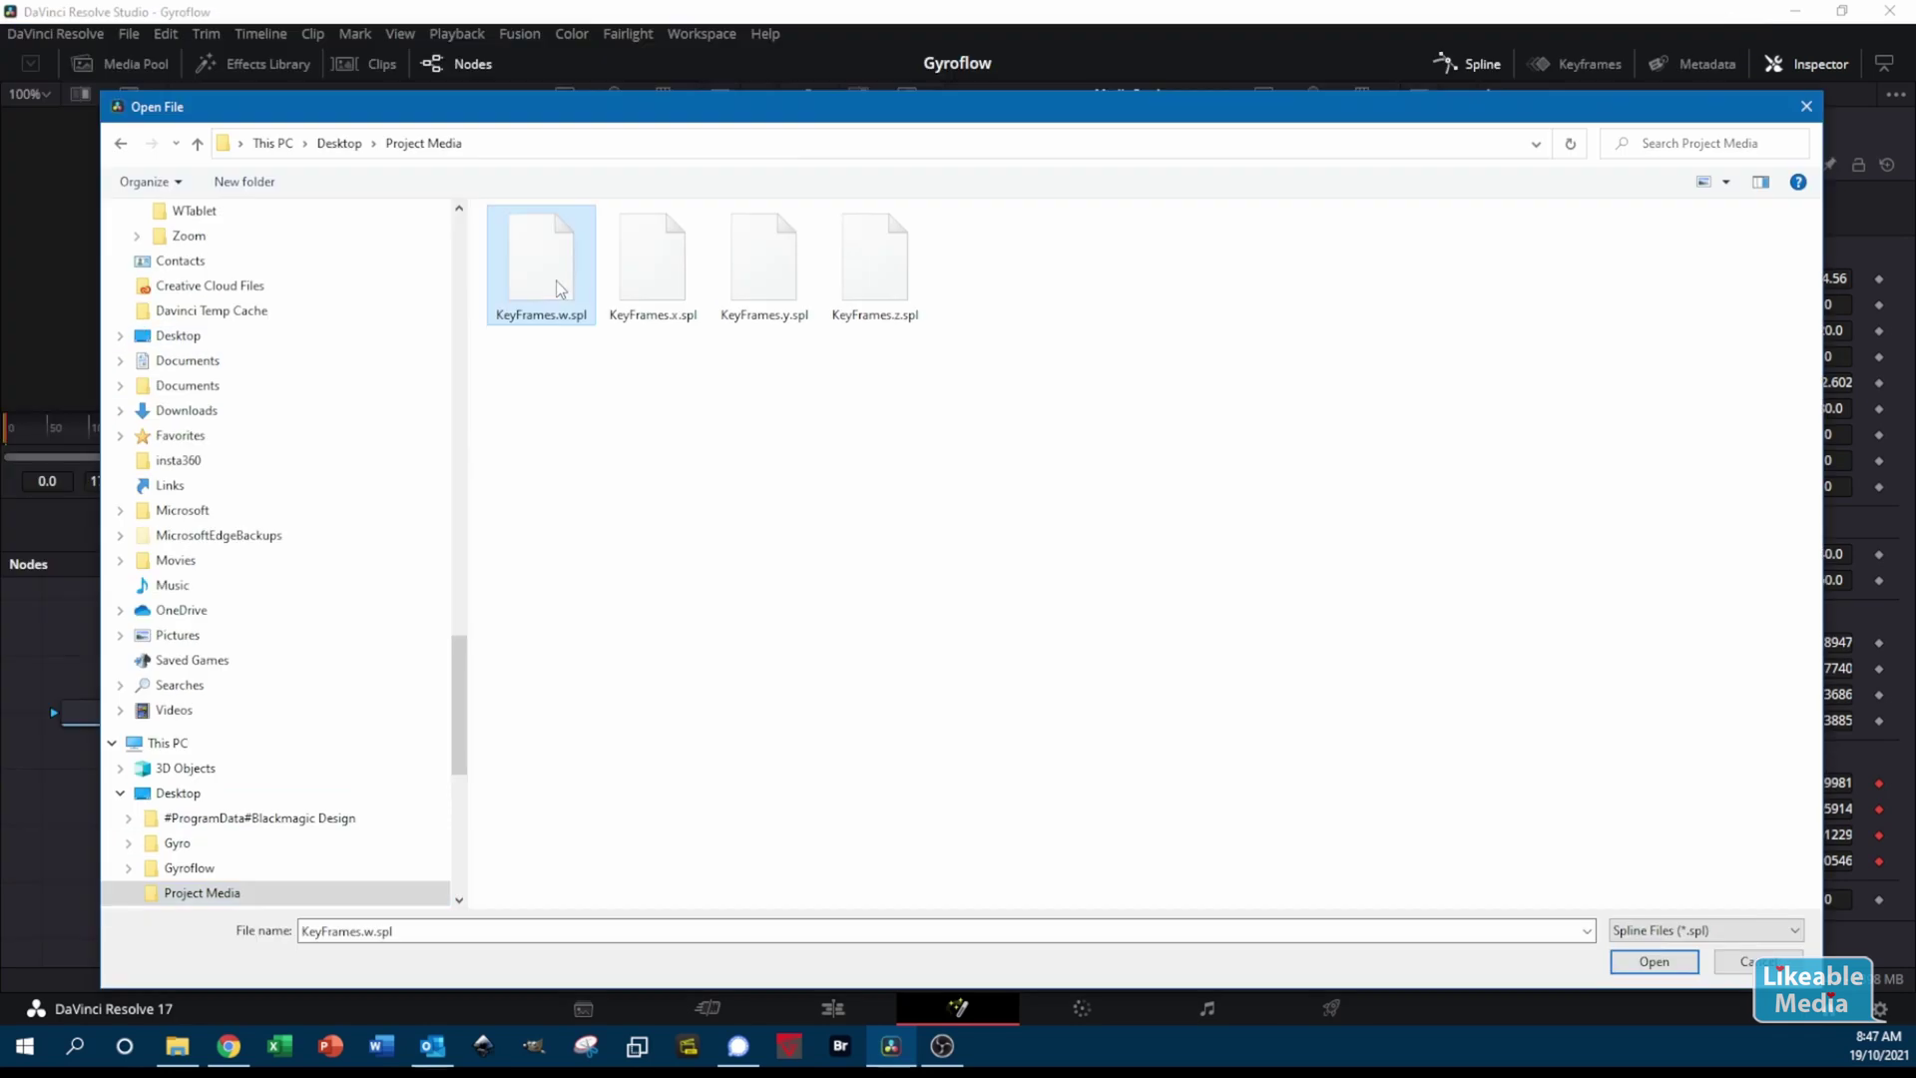
left_click(1663, 962)
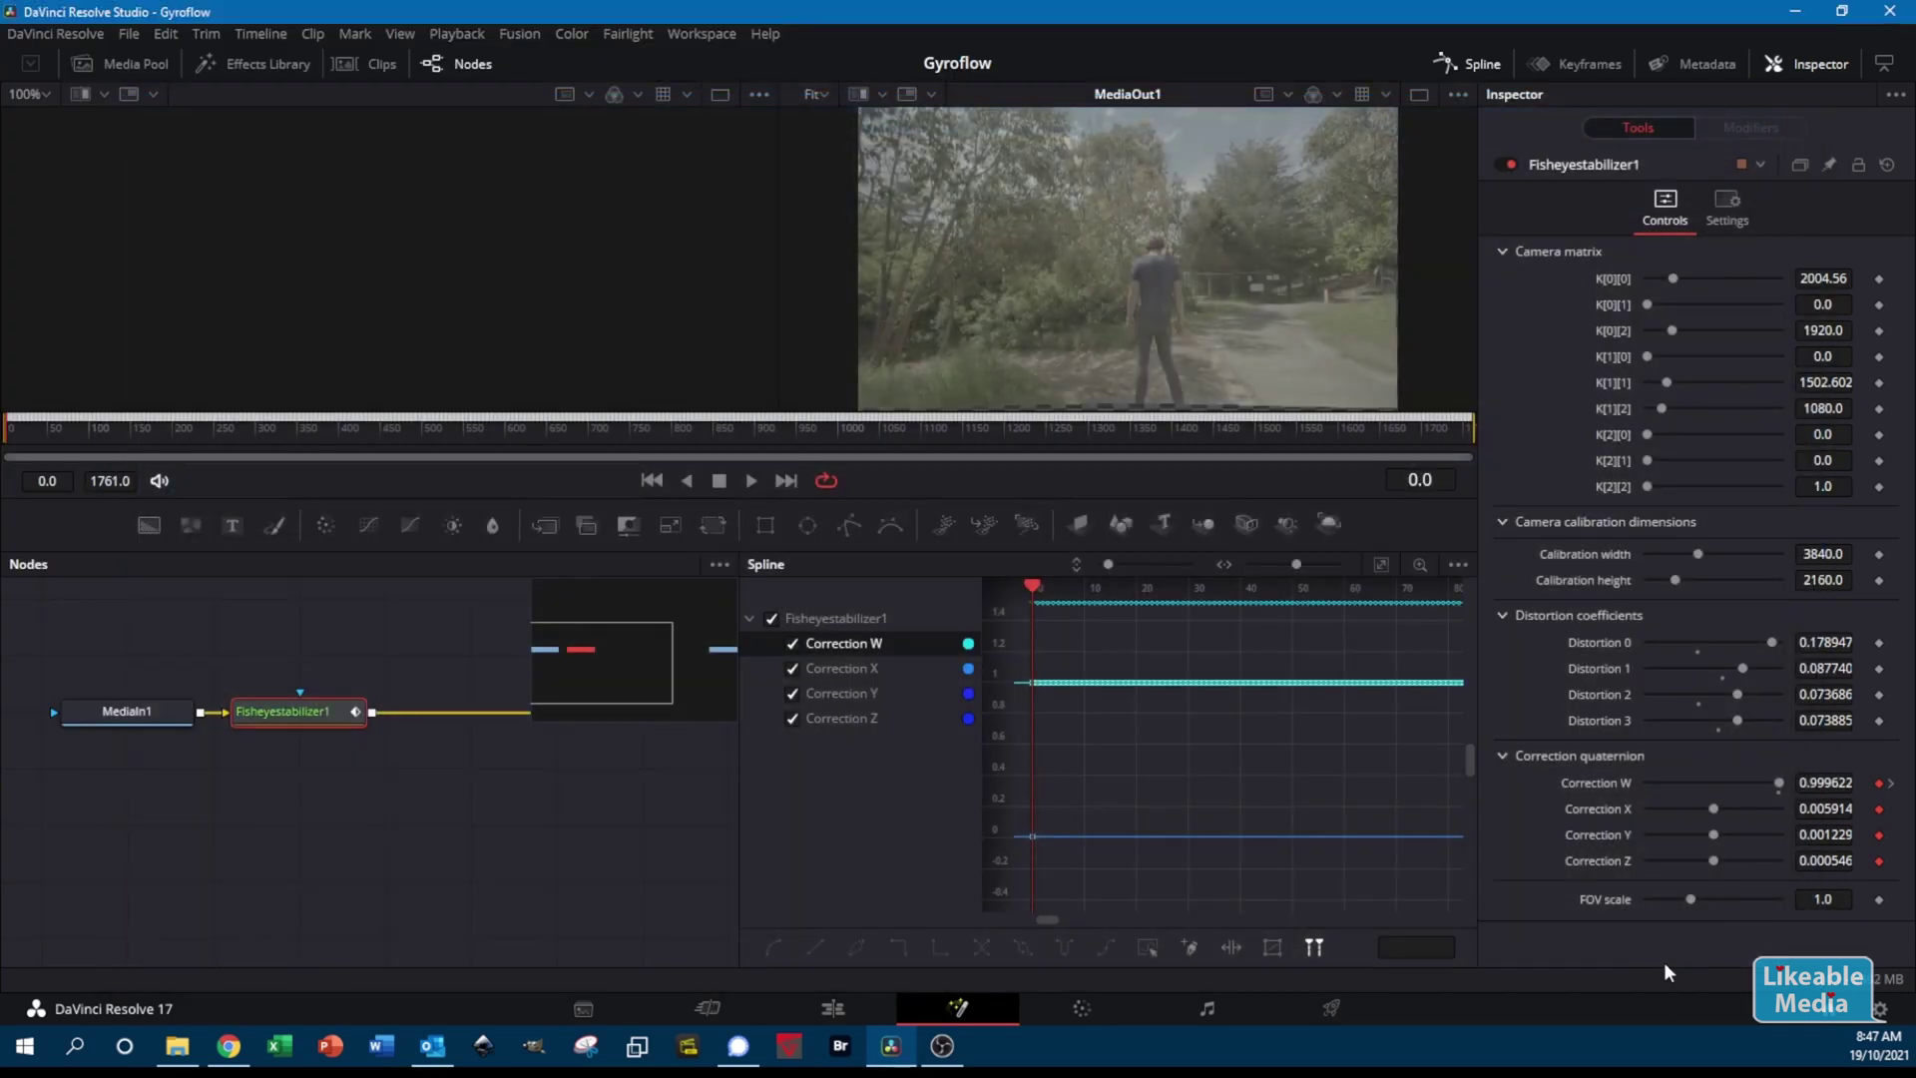
right_click(851, 668)
left_click(920, 836)
left_click_drag(462, 417, 462, 698)
left_click(299, 895)
right_click(641, 291)
left_click(693, 295)
Import KeyFrames.y.spl and KeyFrames.z.spl from Project Media as the Correction Y and Z splines
right_click(850, 693)
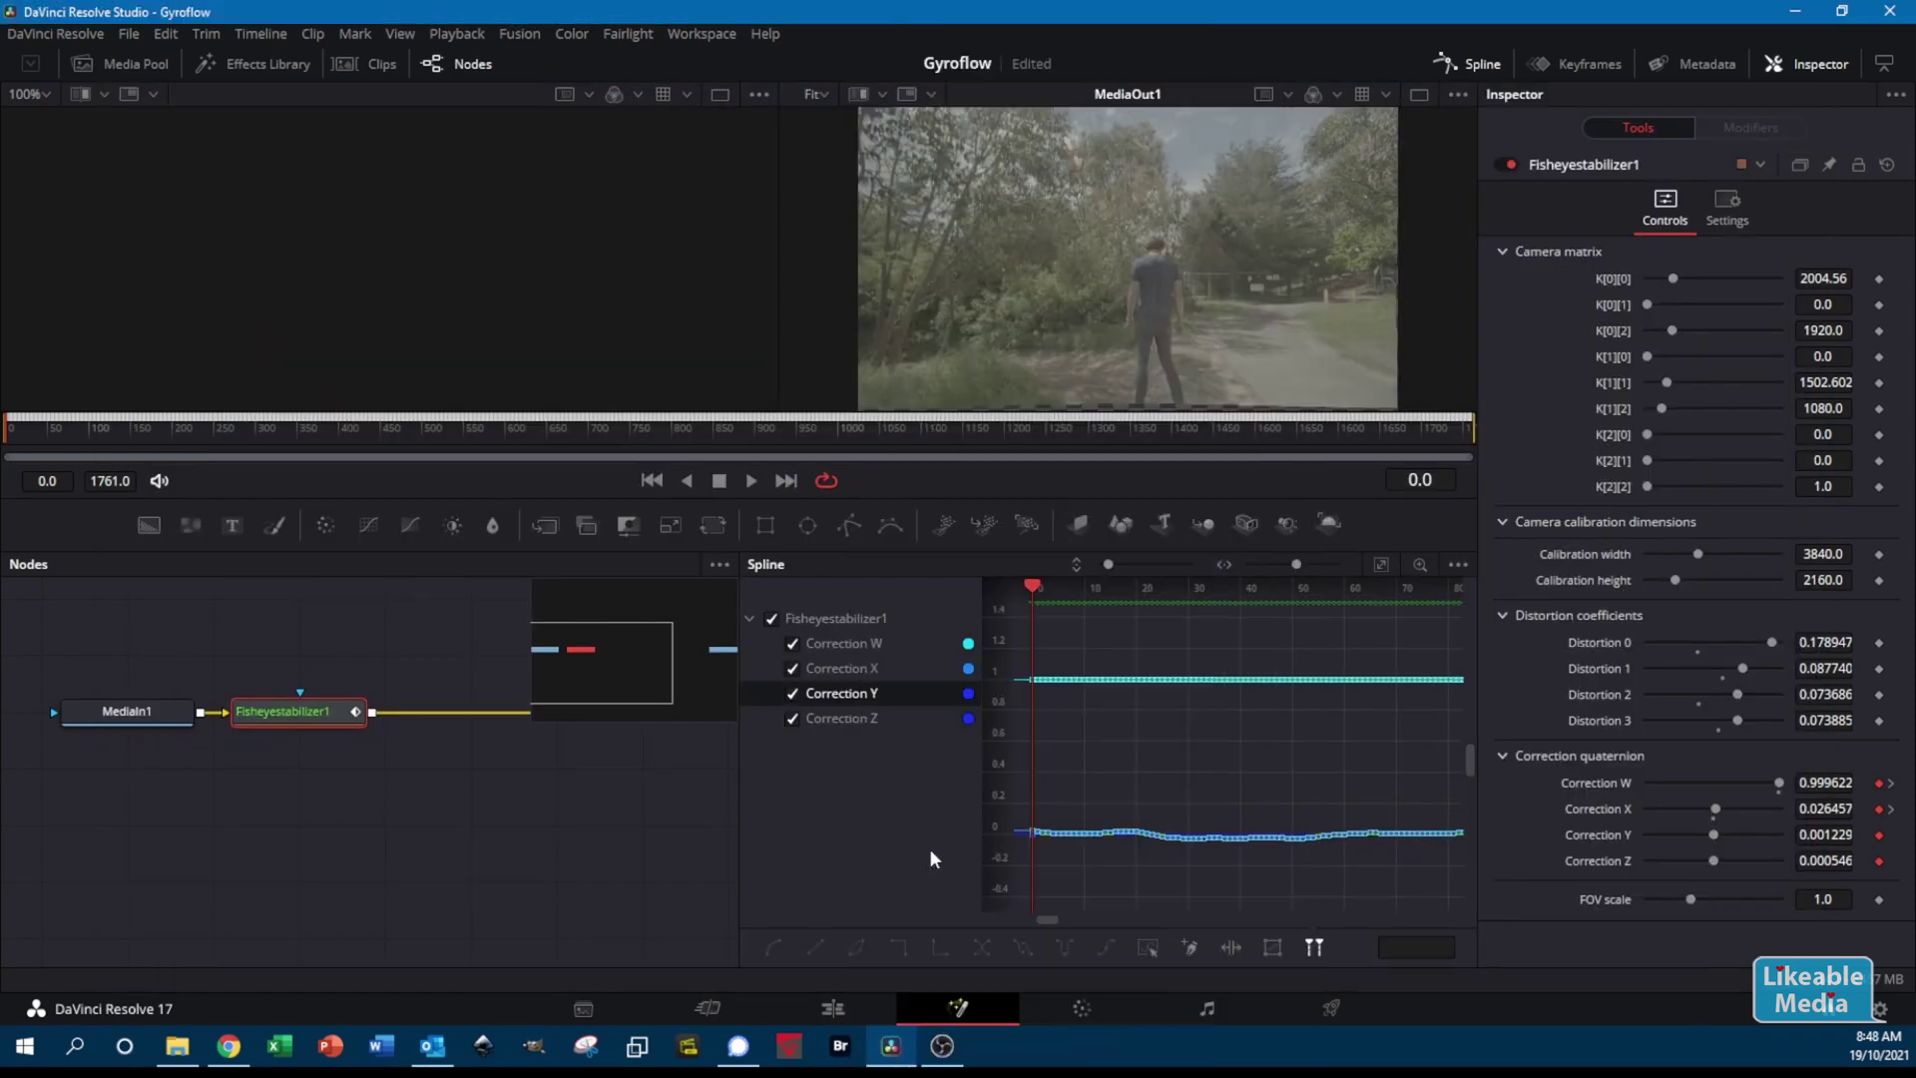
left_click(931, 853)
scroll(222, 505, "up", 10)
left_click(223, 505)
left_click(762, 265)
double_click(761, 264)
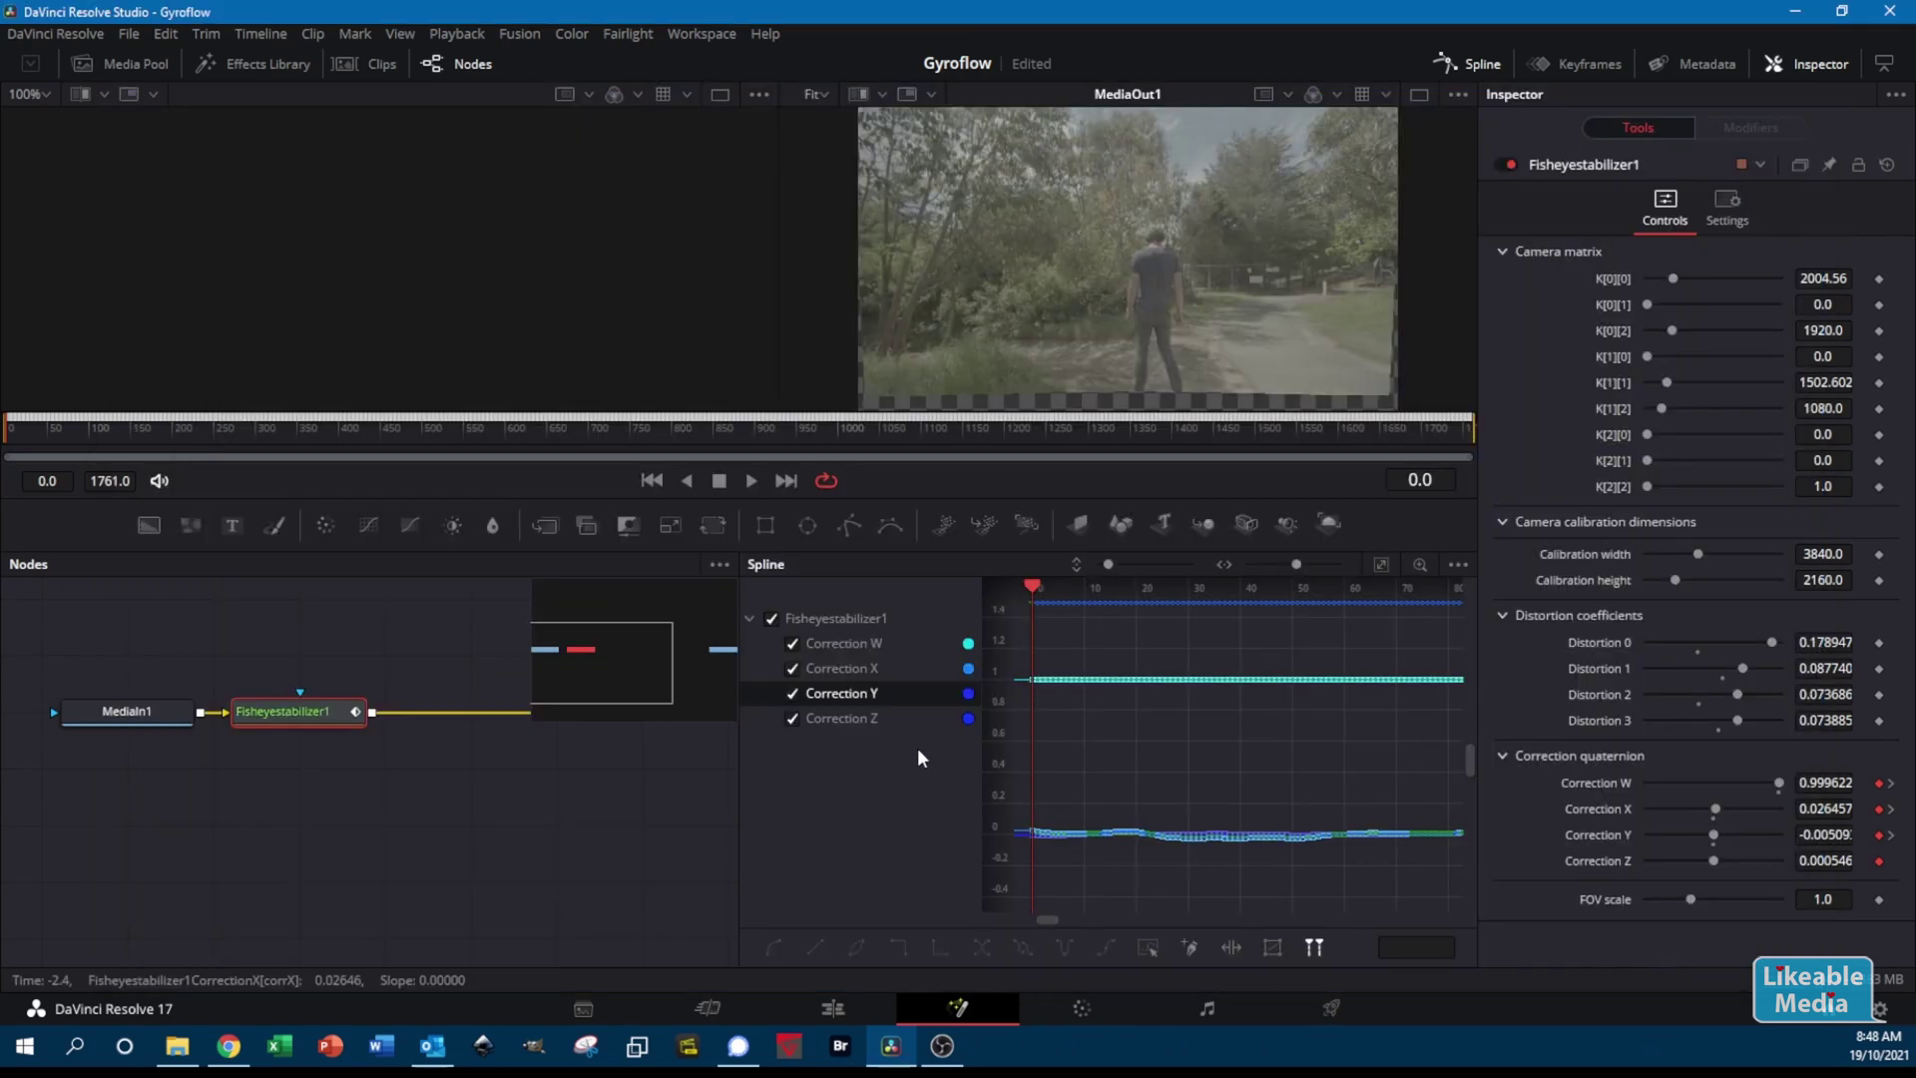
right_click(868, 717)
left_click(925, 842)
left_click_drag(462, 409, 462, 699)
left_click(202, 892)
left_click(892, 269)
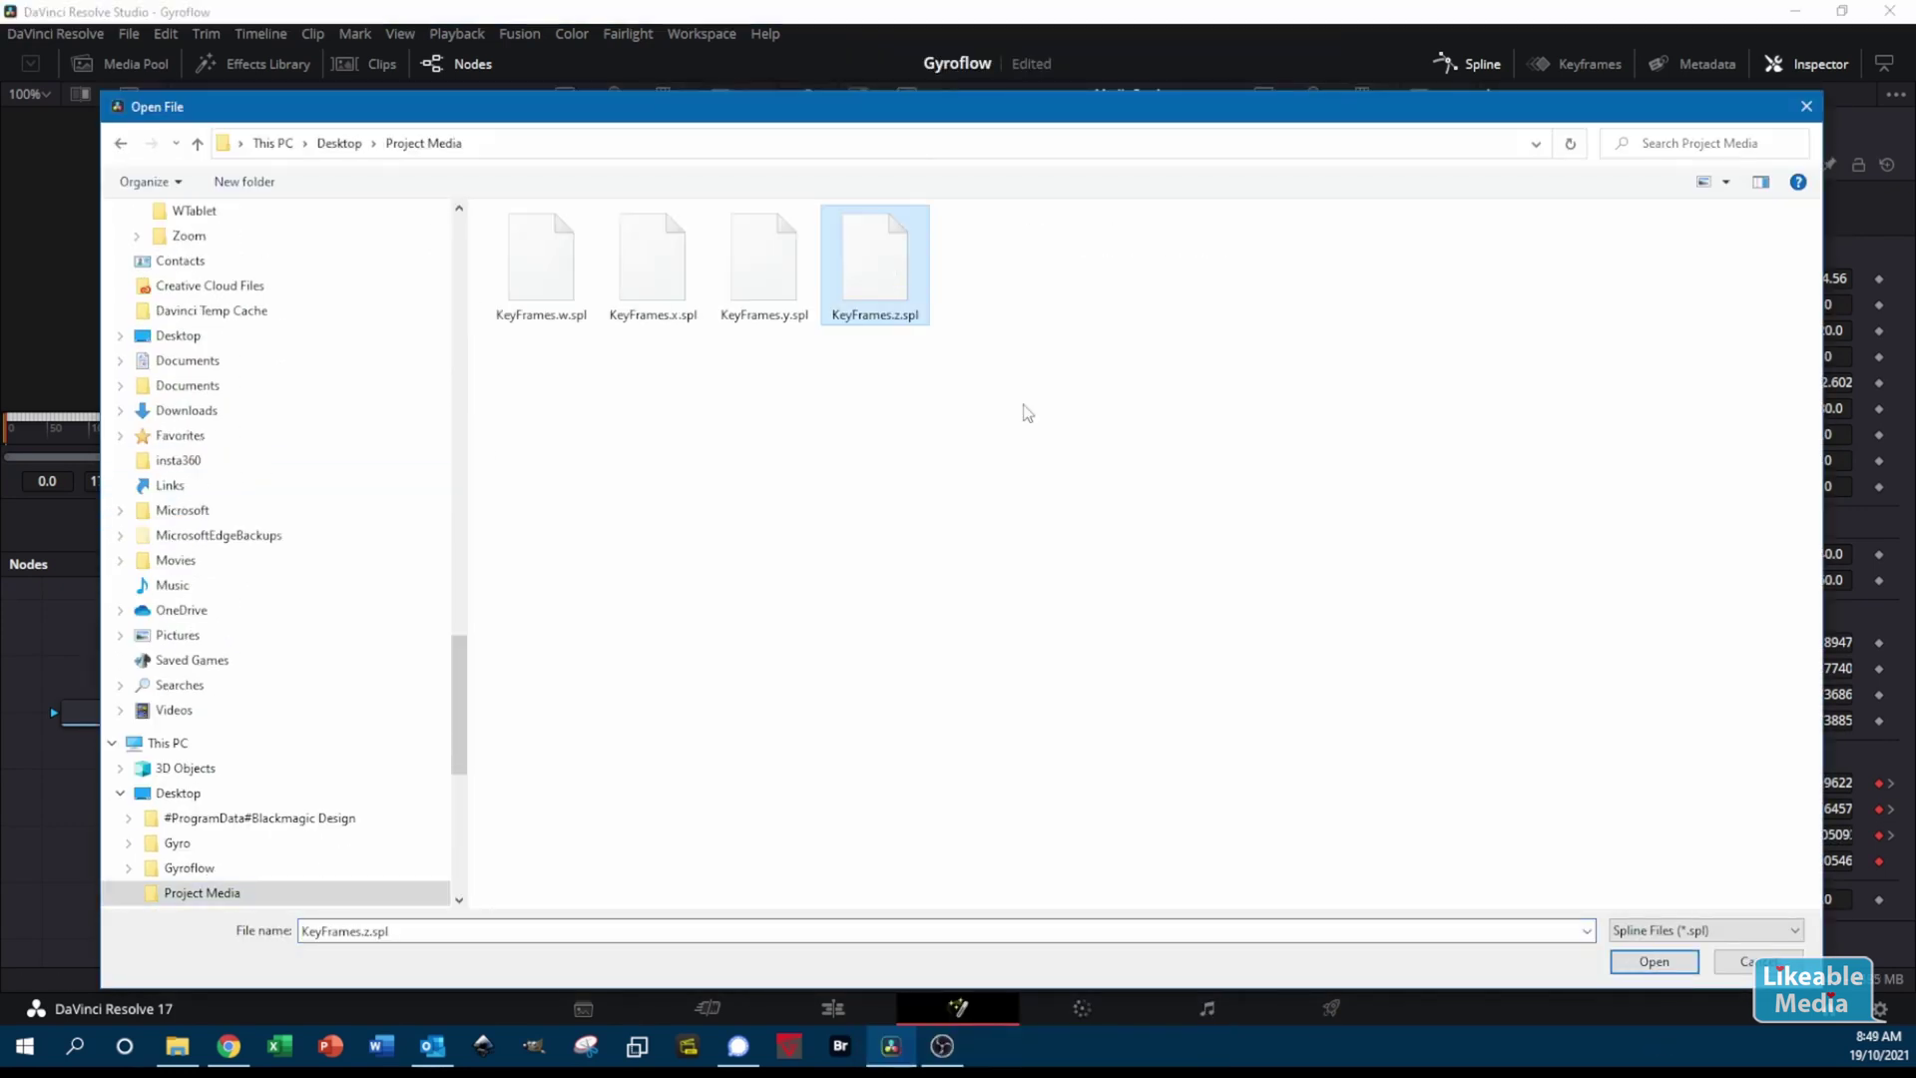
double_click(892, 269)
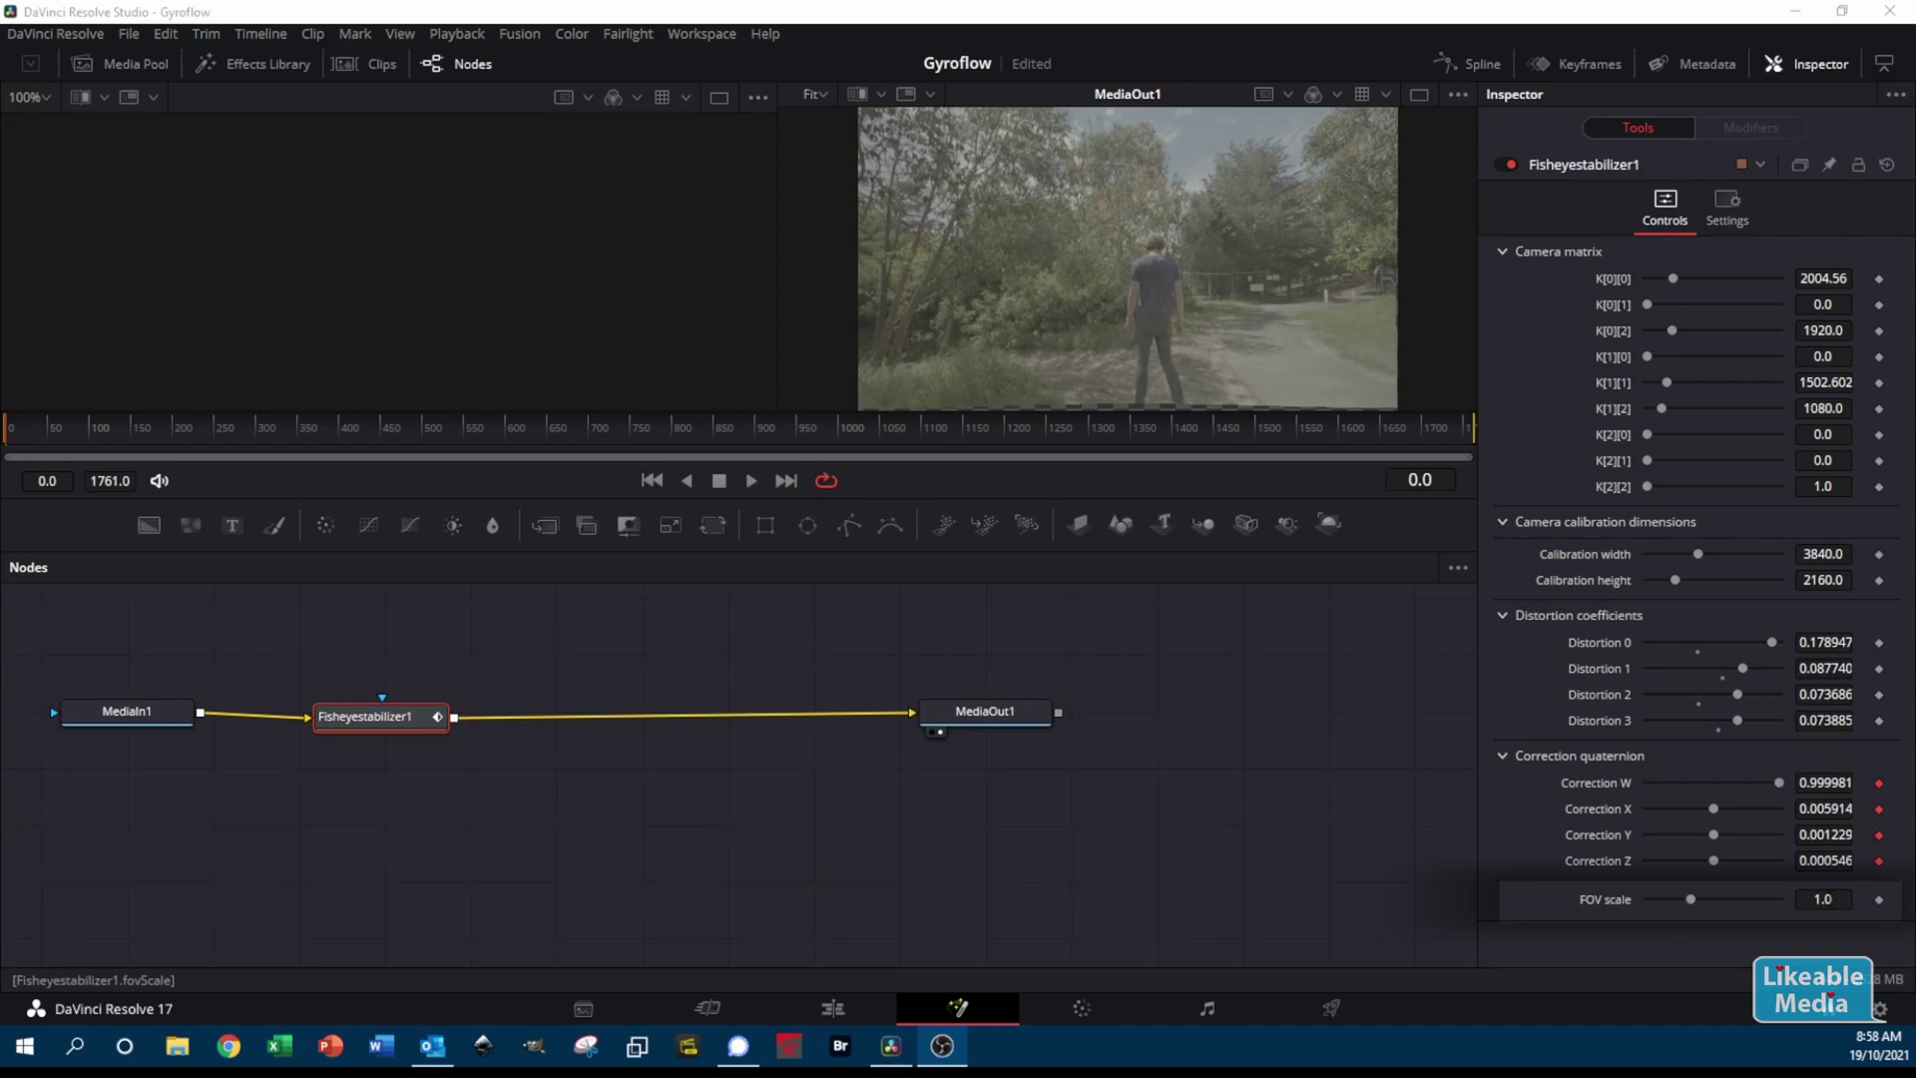
Lower FisheyeStabilizer1's FOV scale in the Inspector from 1.0 to 0.9
scroll(1829, 901, "down", 1)
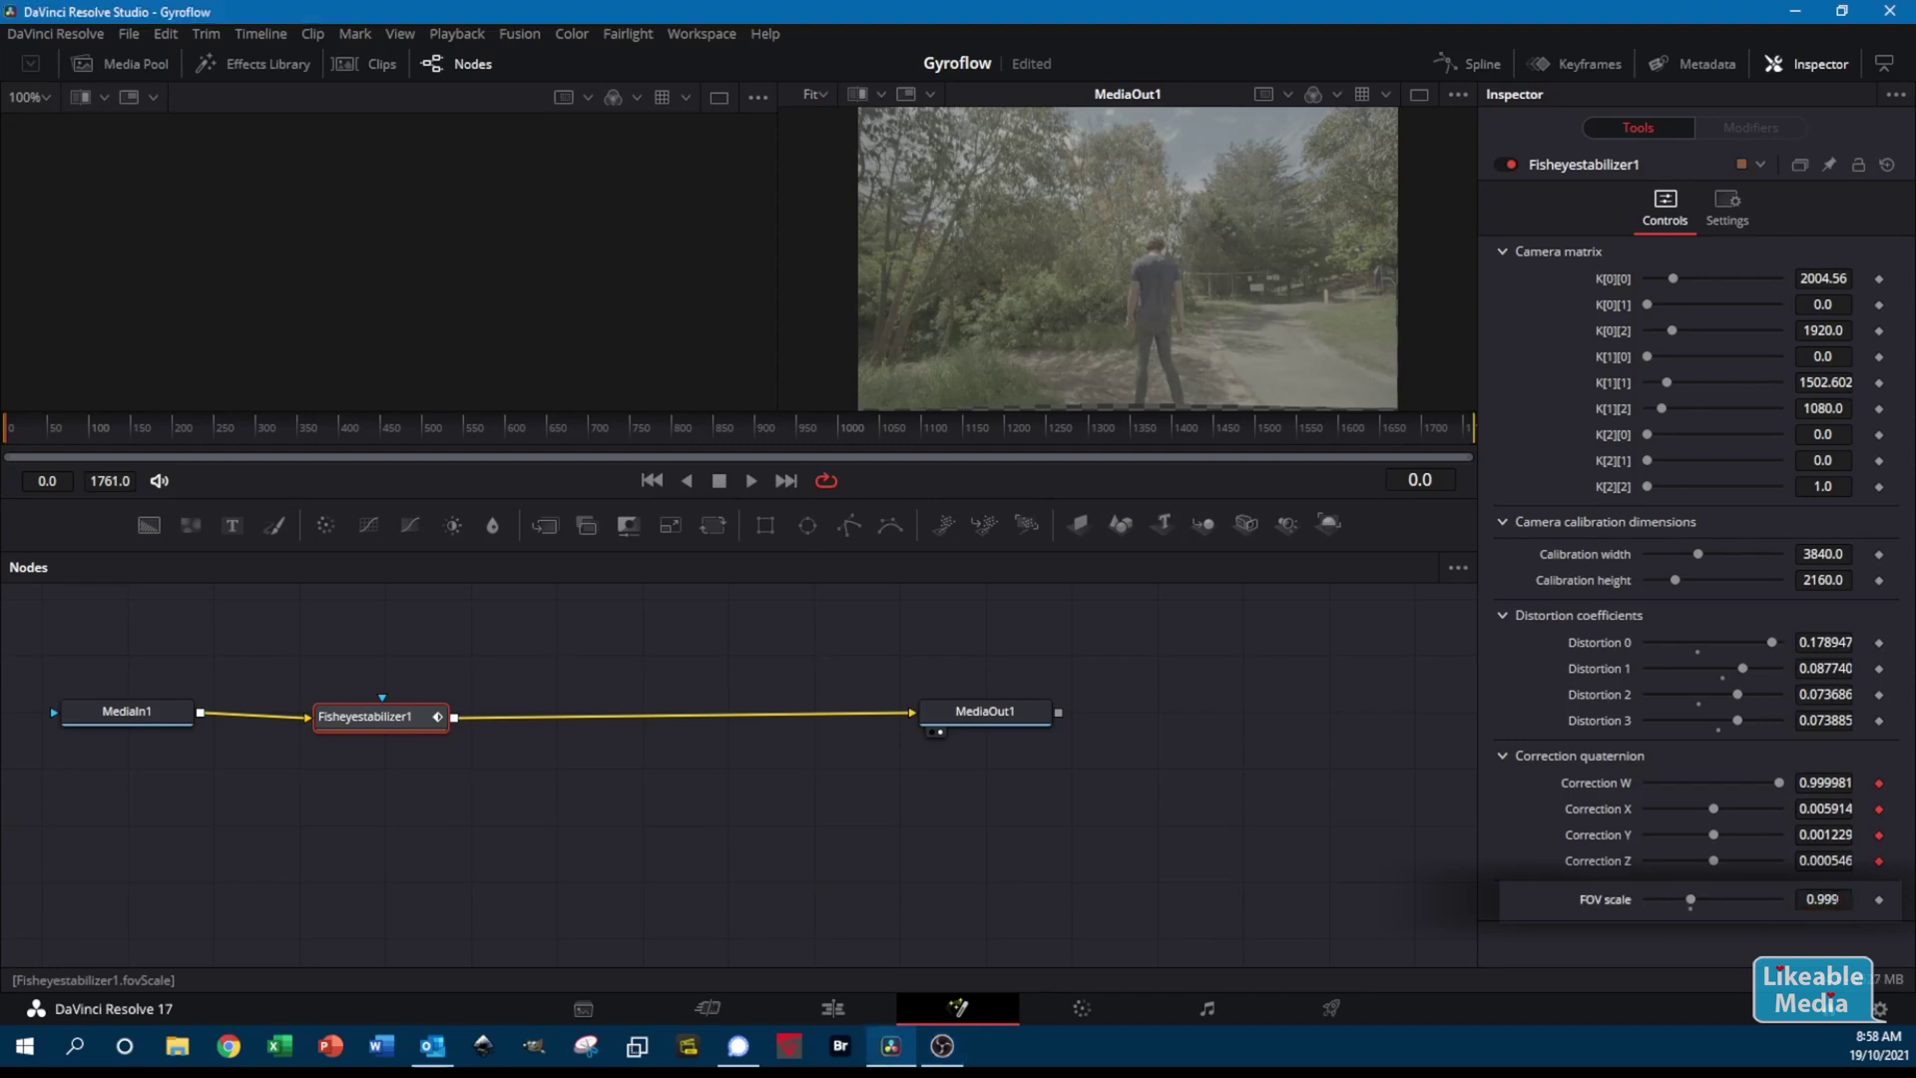
left_click(1824, 899)
key("BackSpace")
key("BackSpace")
key("Tab")
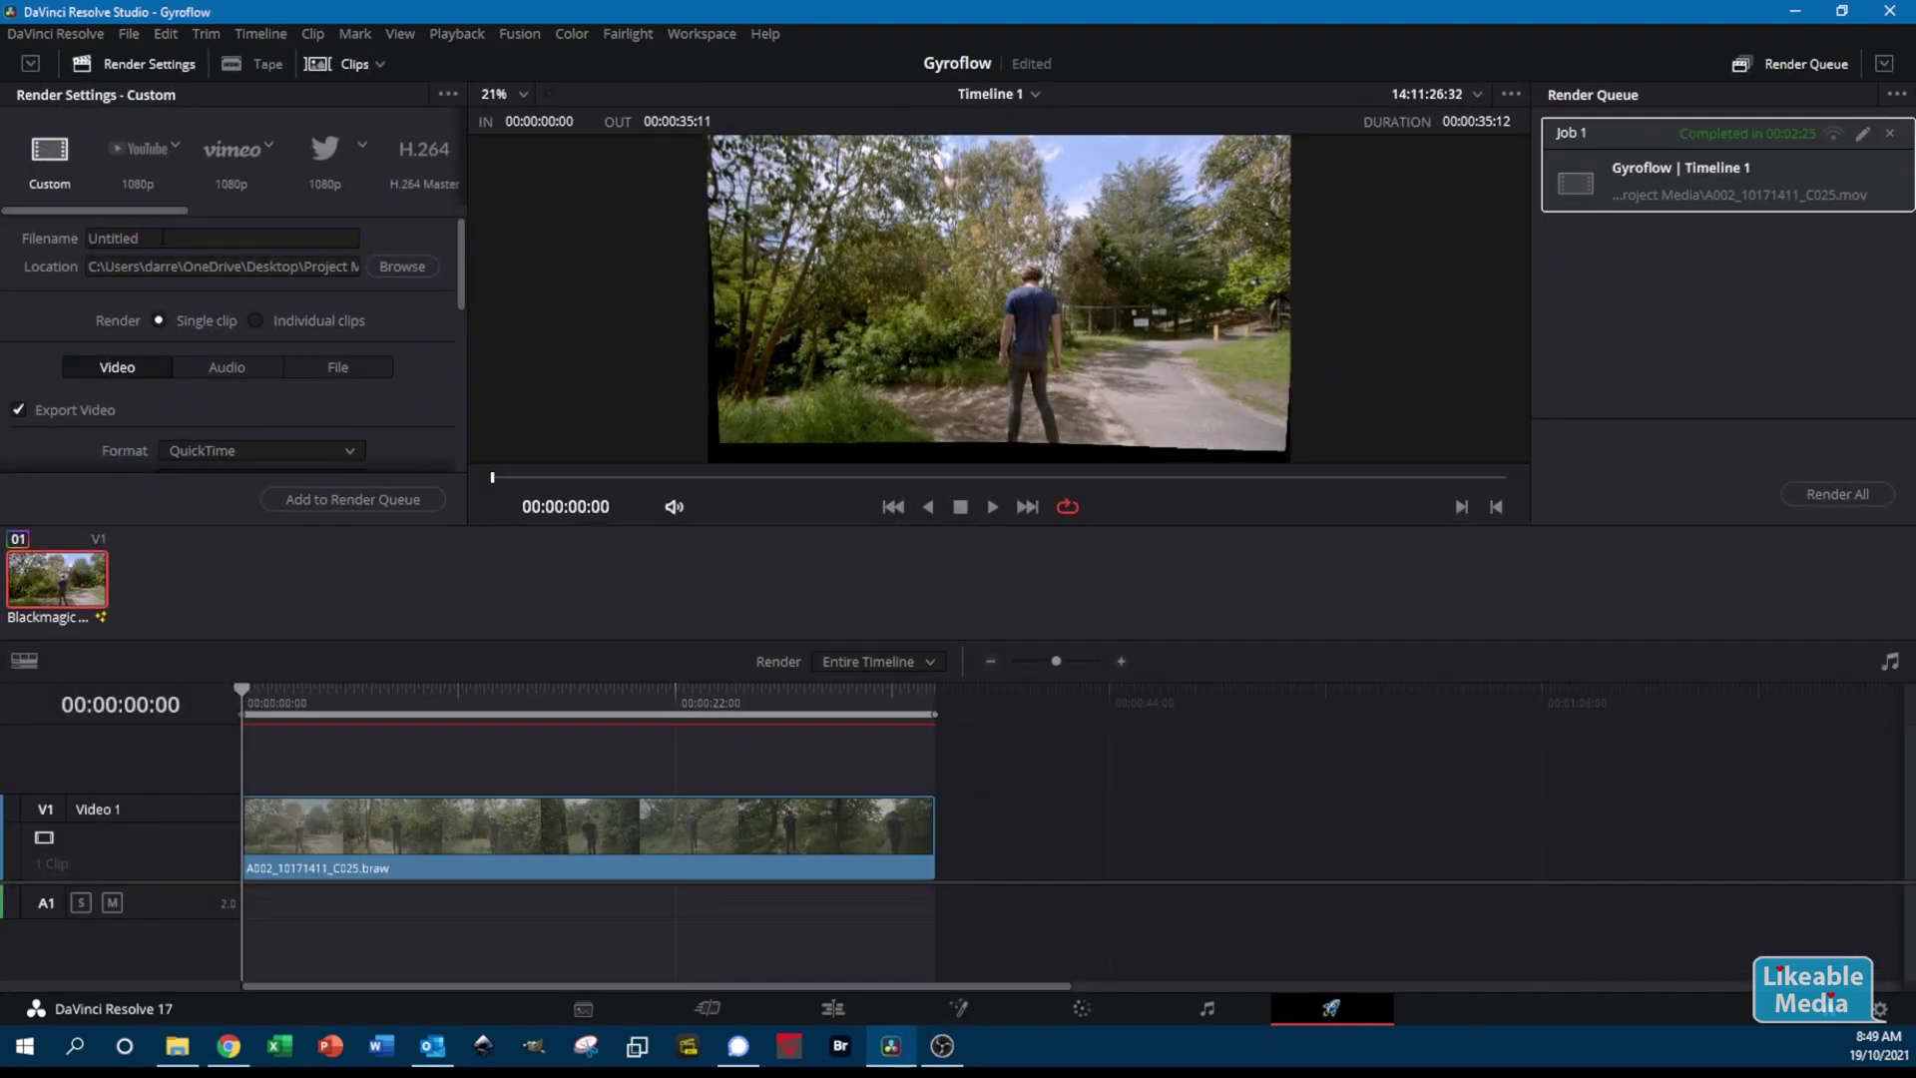
Name the output 'Final Clip', add it to the render queue, and render all jobs
left_click(119, 238)
type("Final")
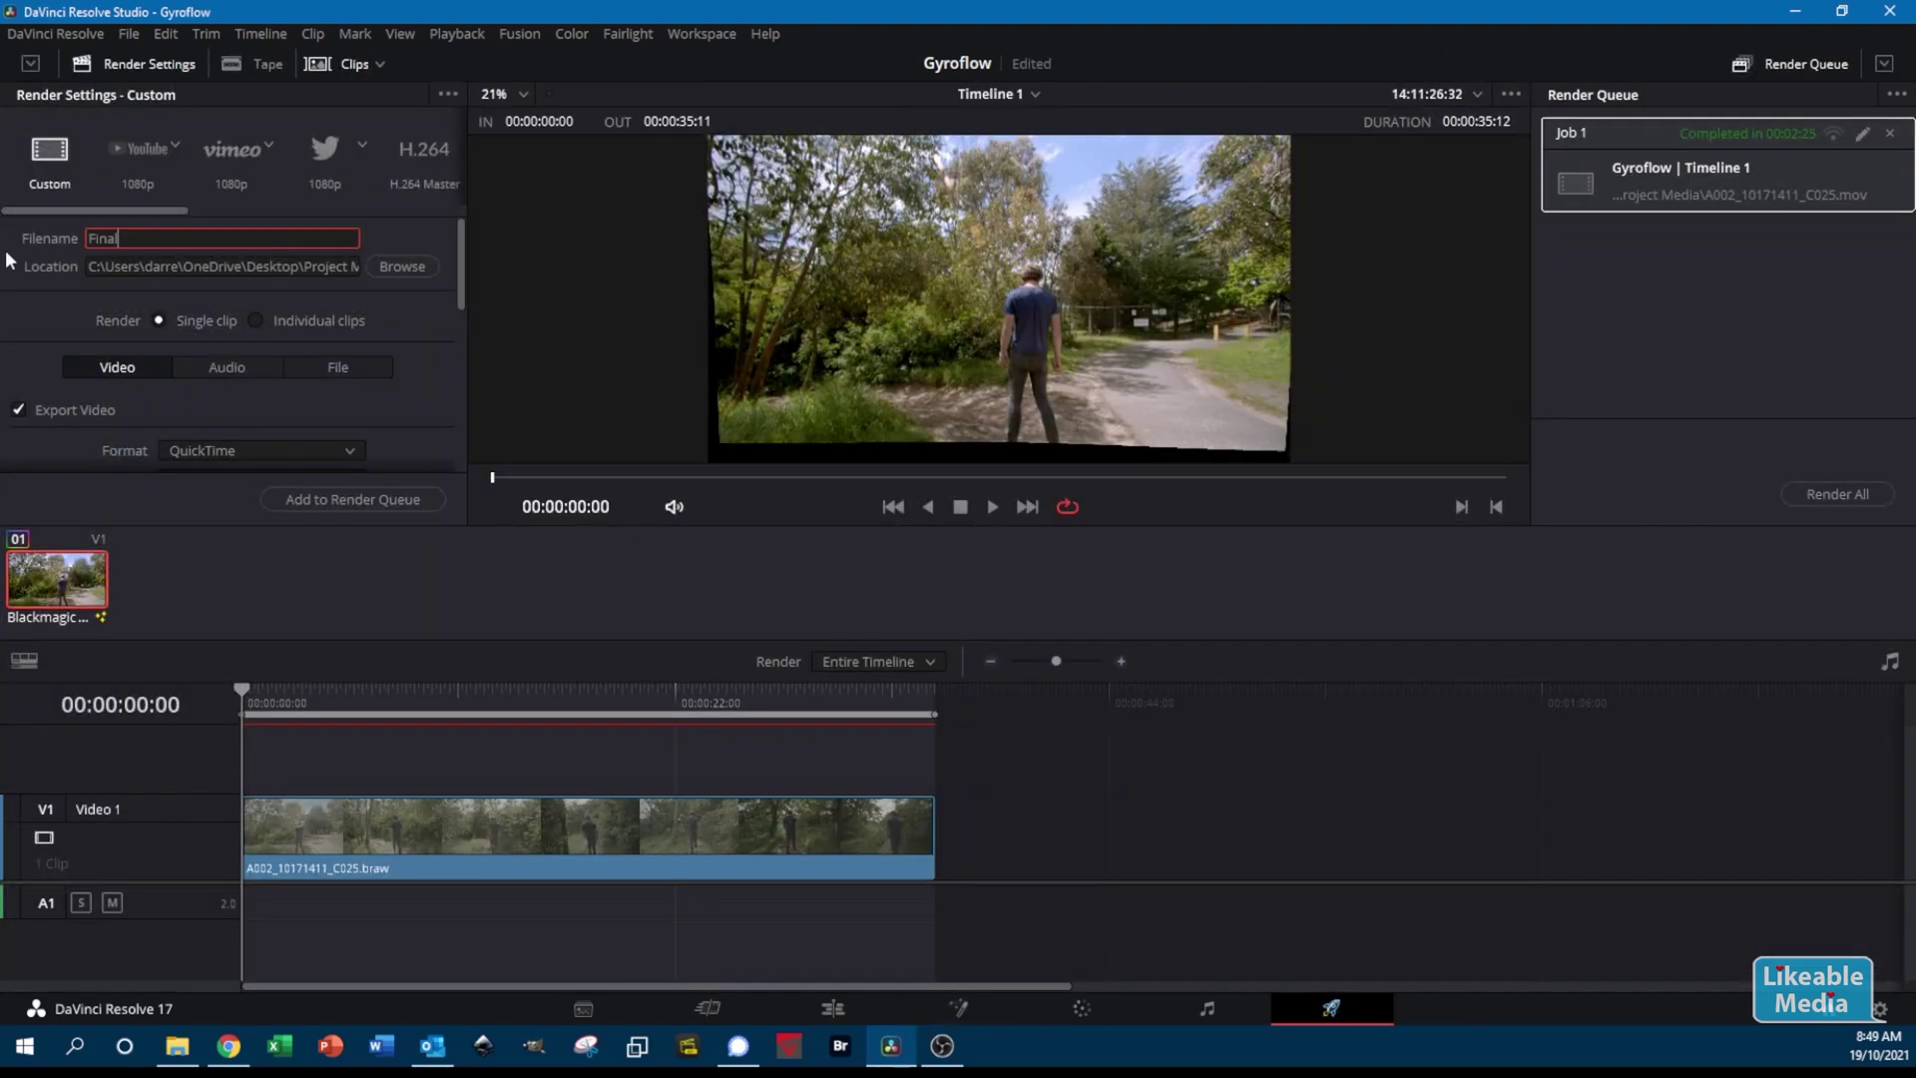
type(" Clip")
left_click(363, 501)
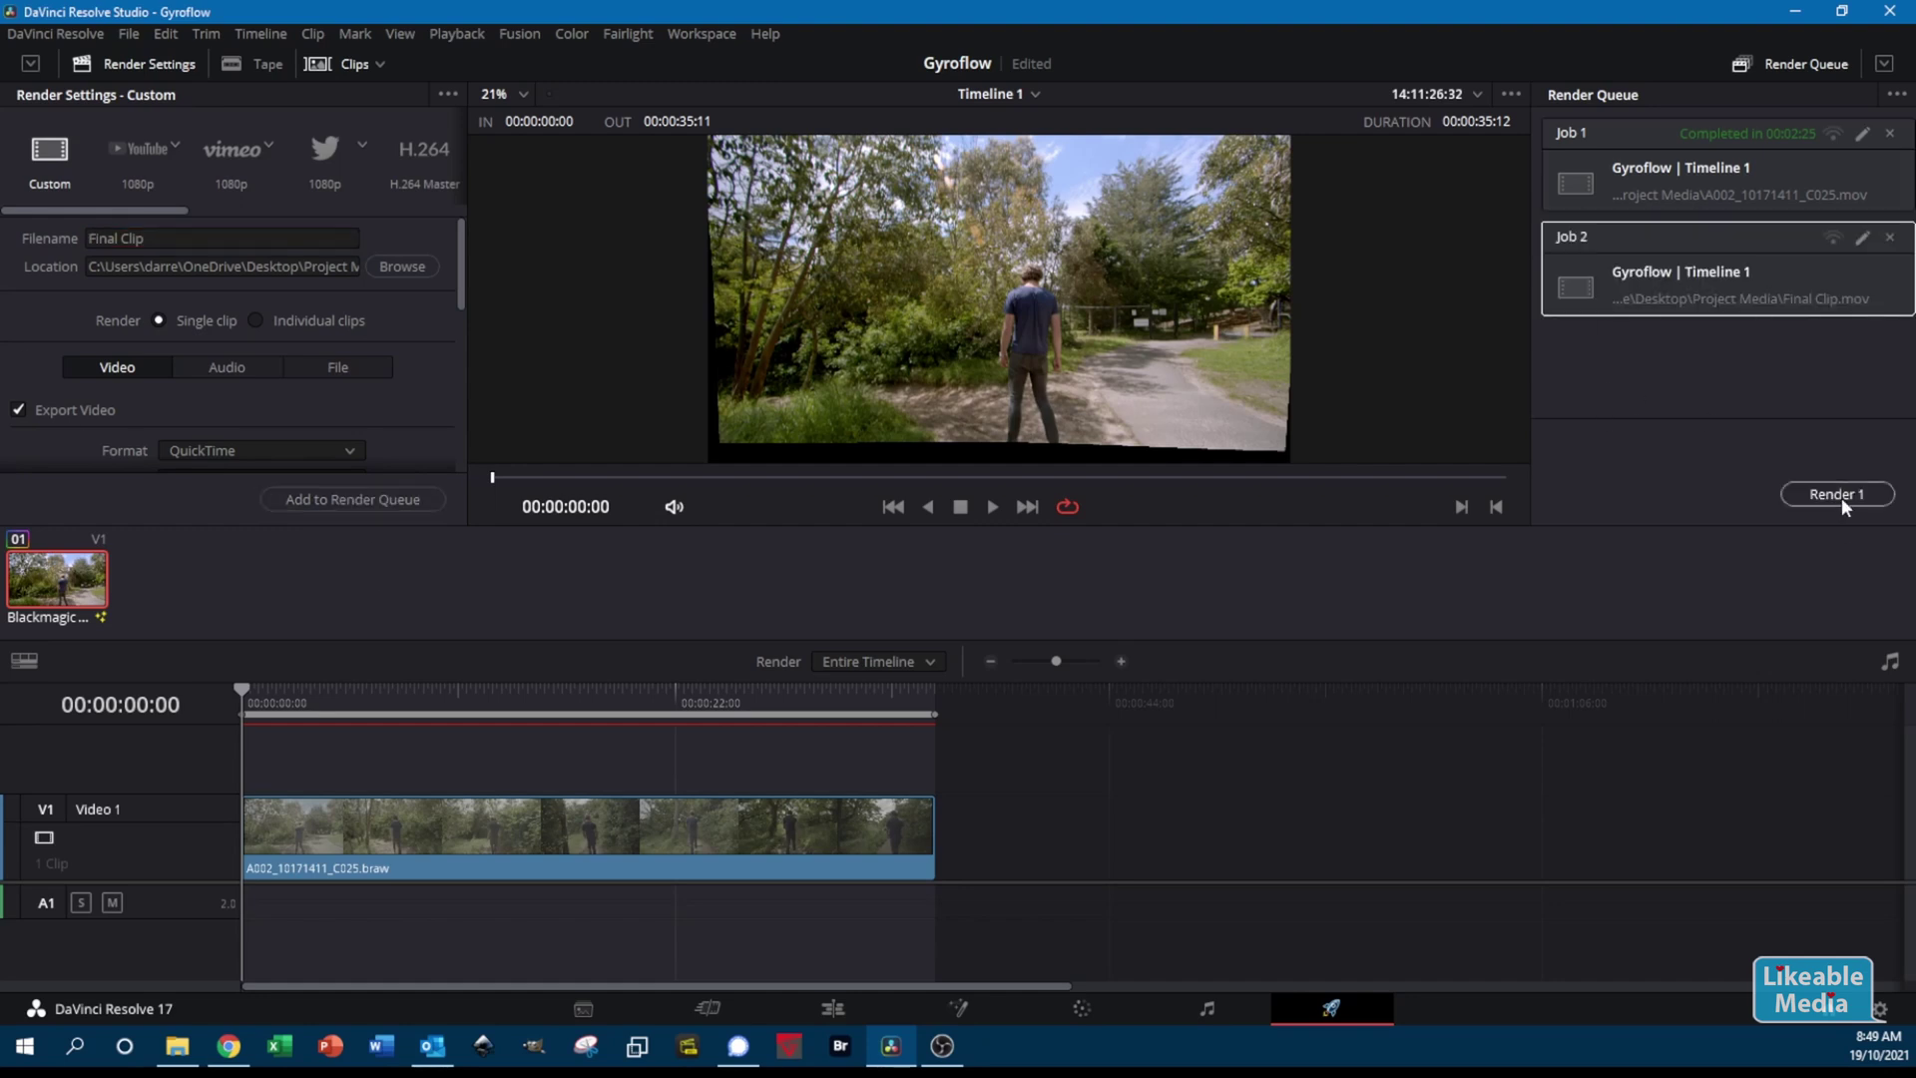
left_click(1841, 497)
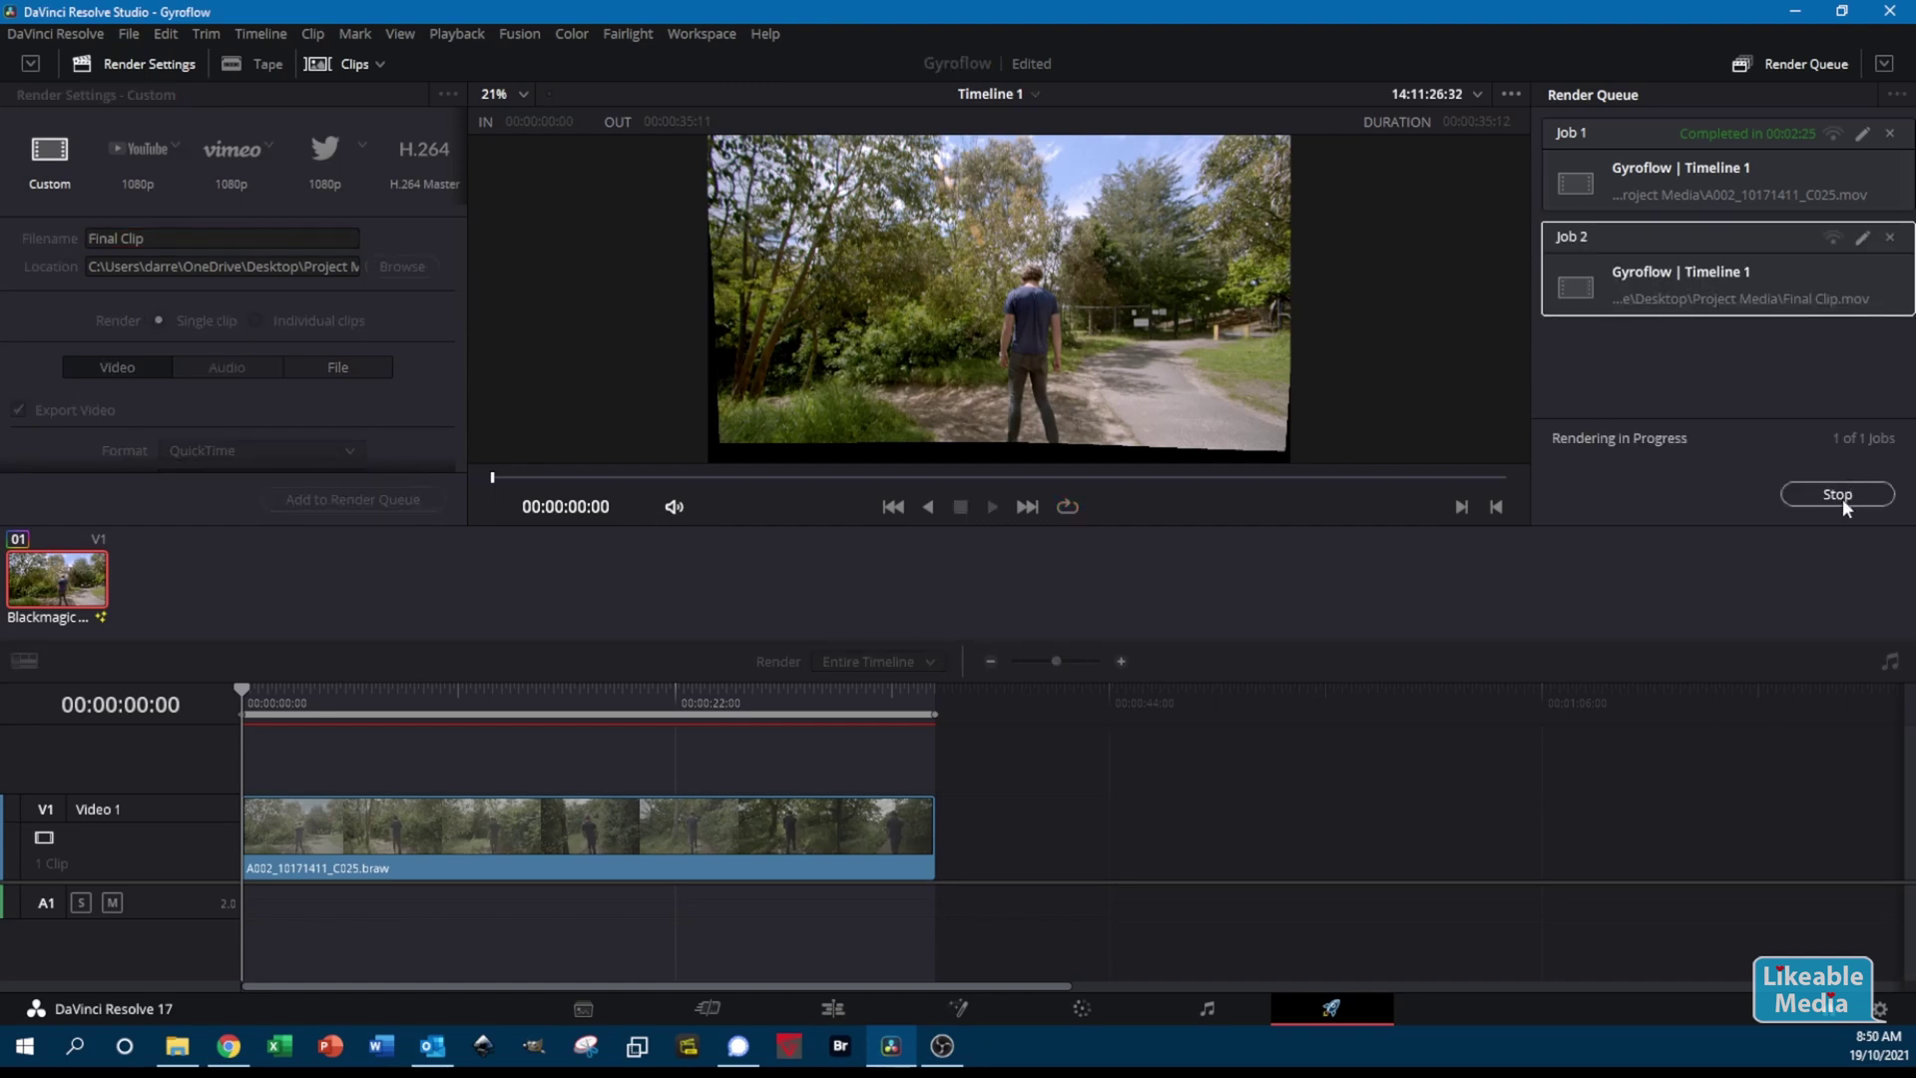